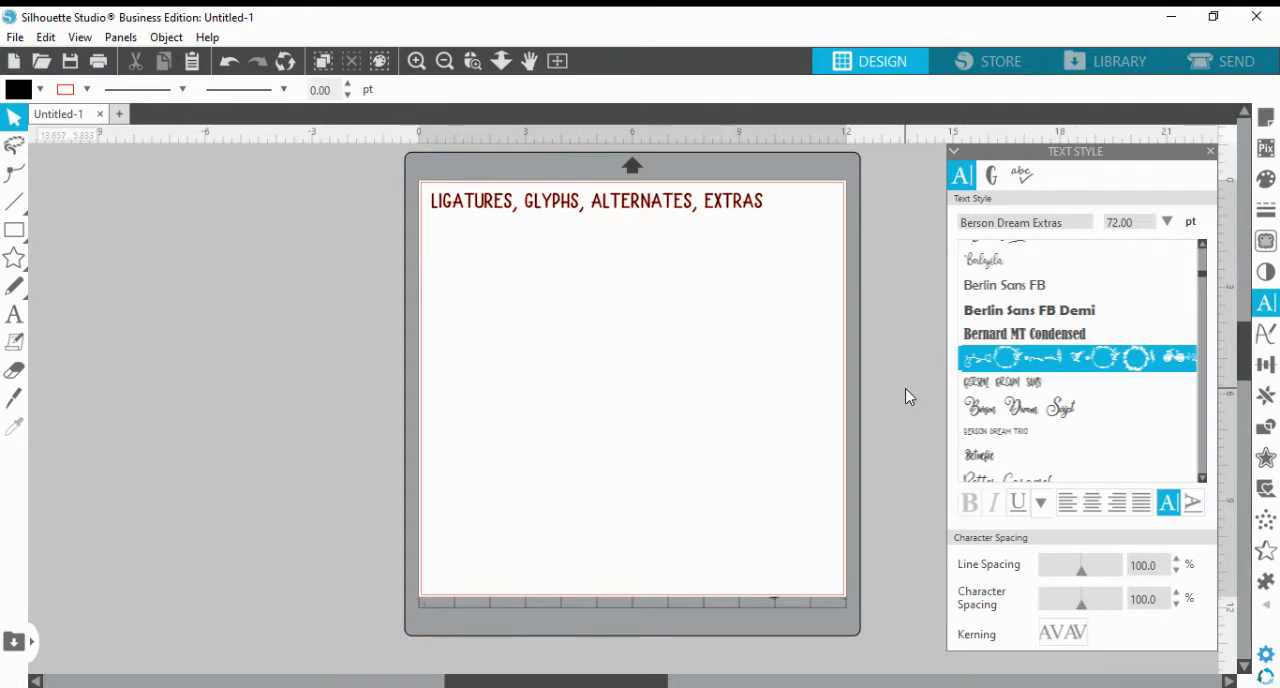
Add the text "Options" in the Berson Dream Script font on the page below the heading
click(1052, 419)
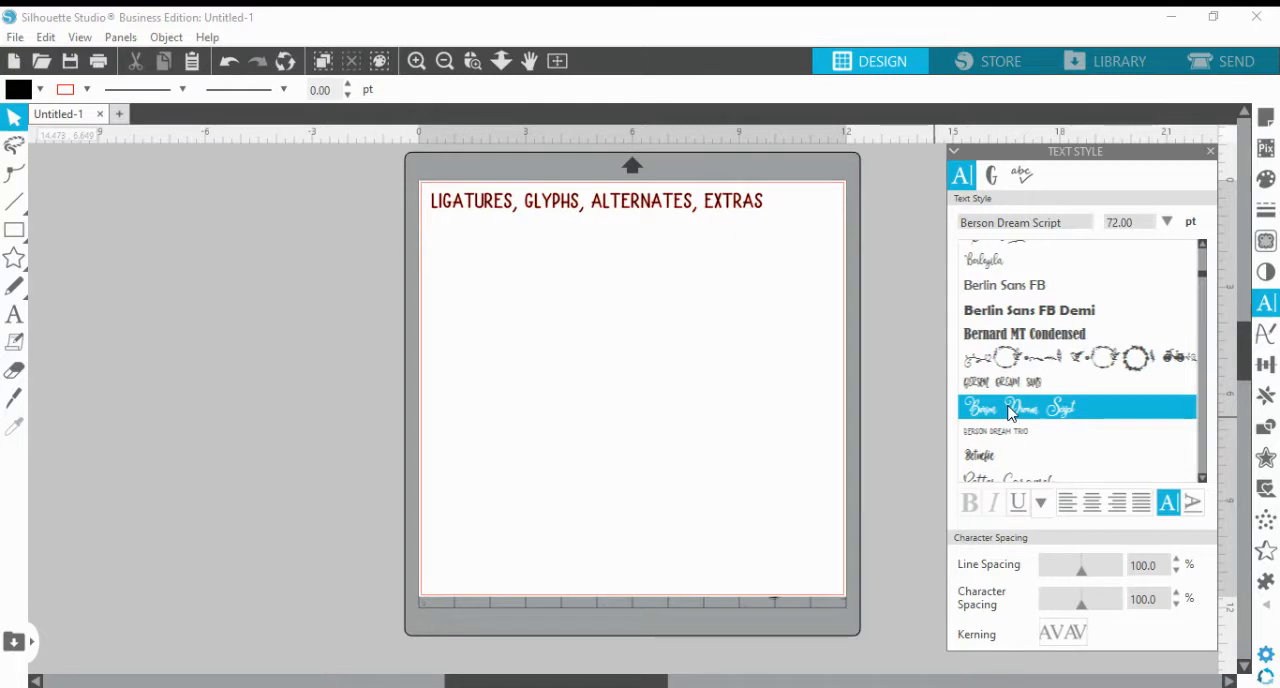
click(16, 316)
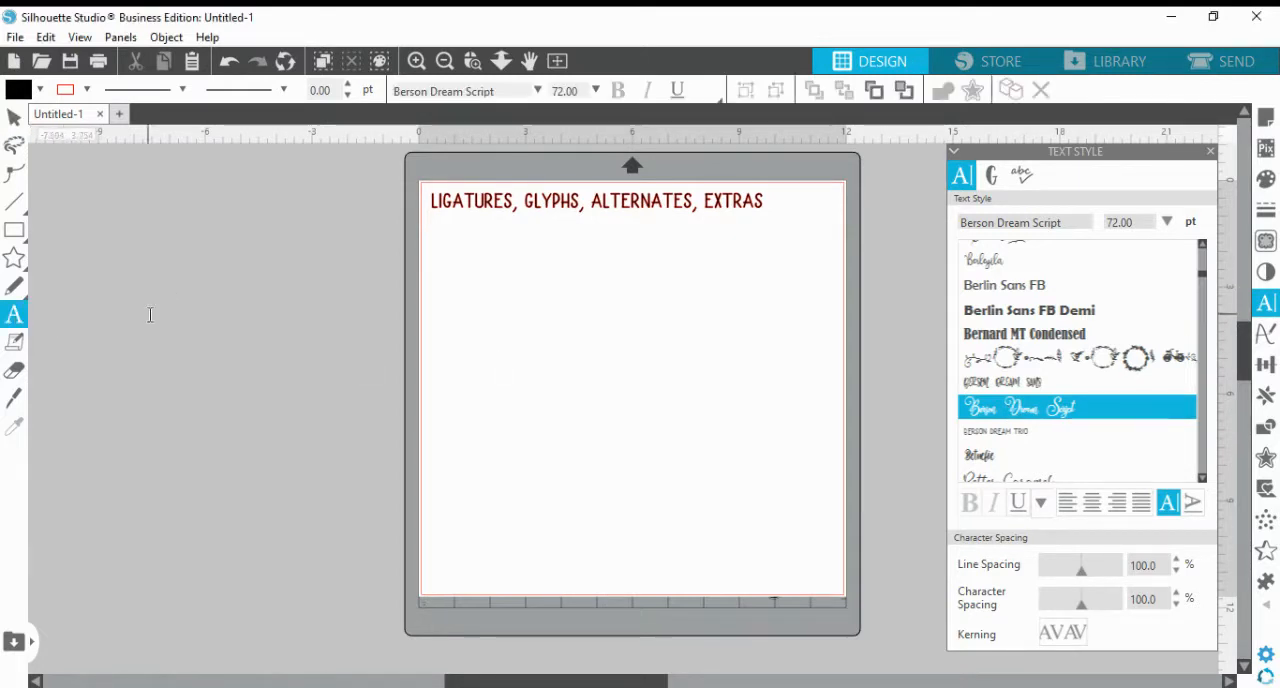
click(482, 339)
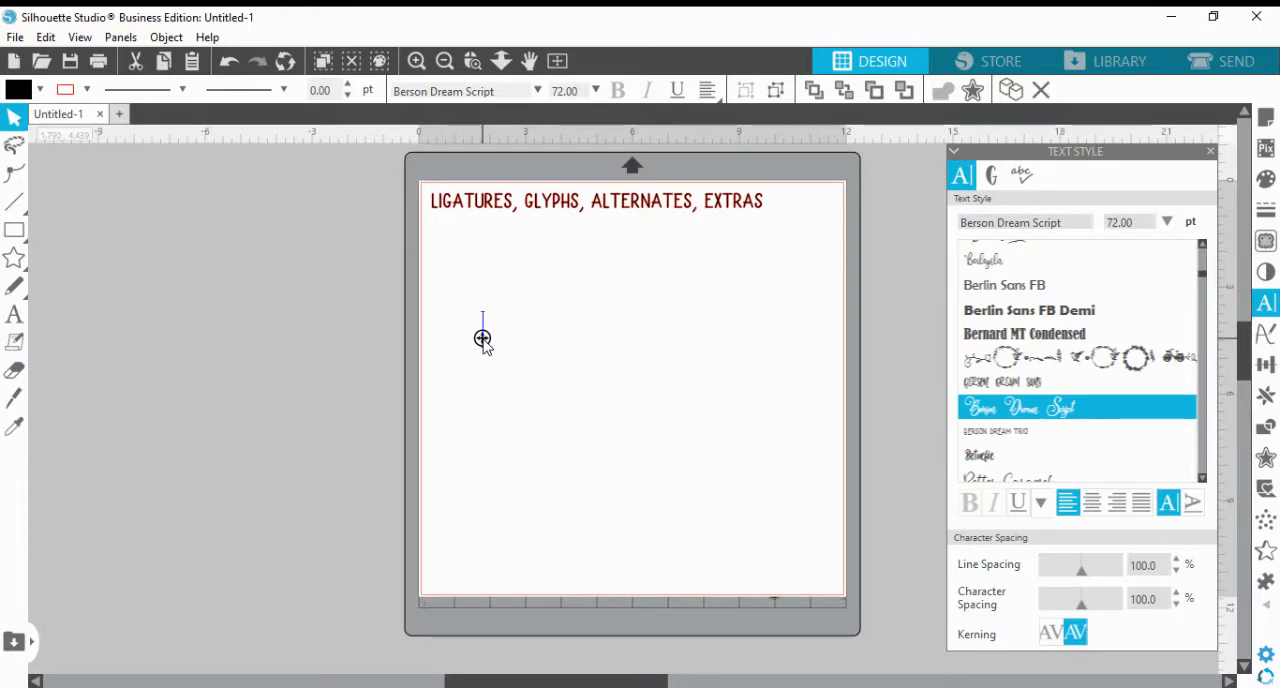
text(Op)
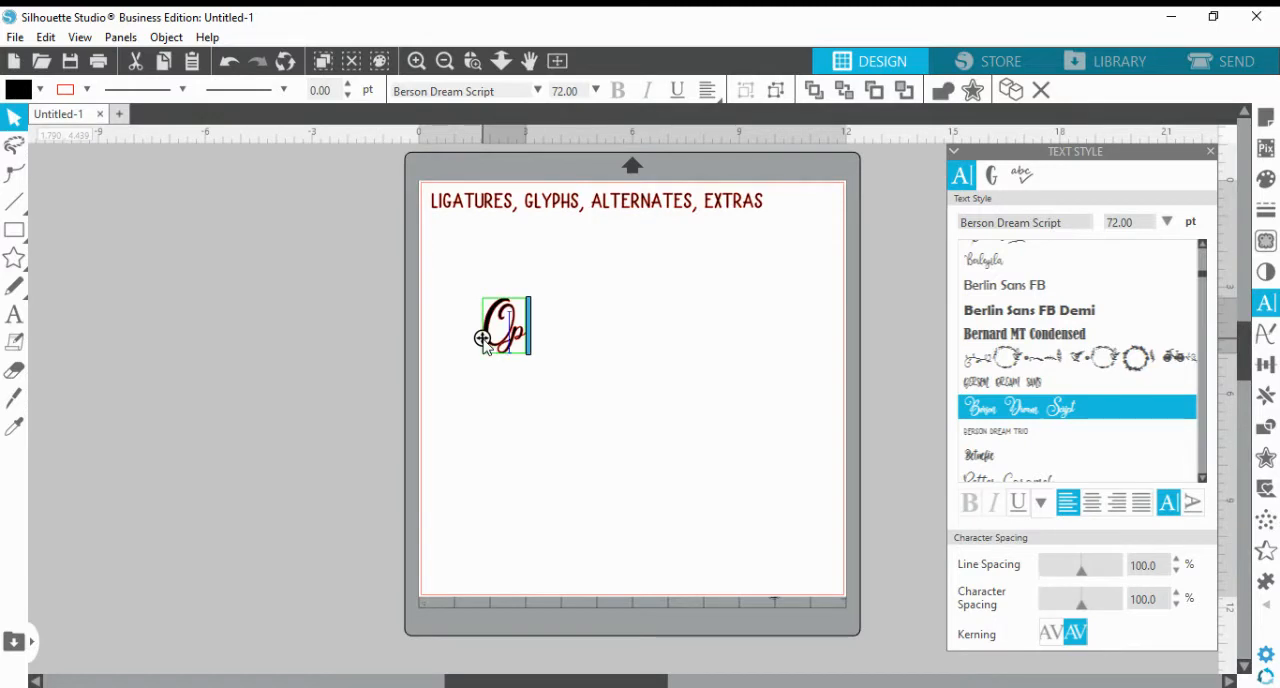
text(tion)
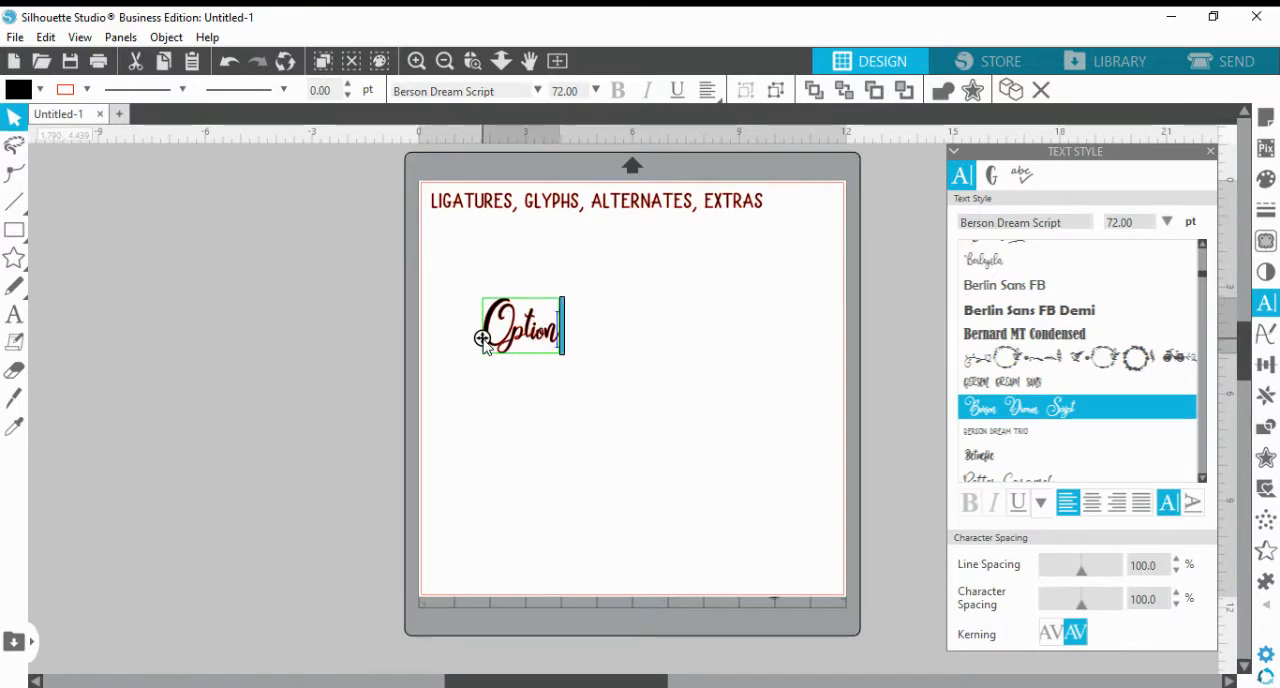
text(s)
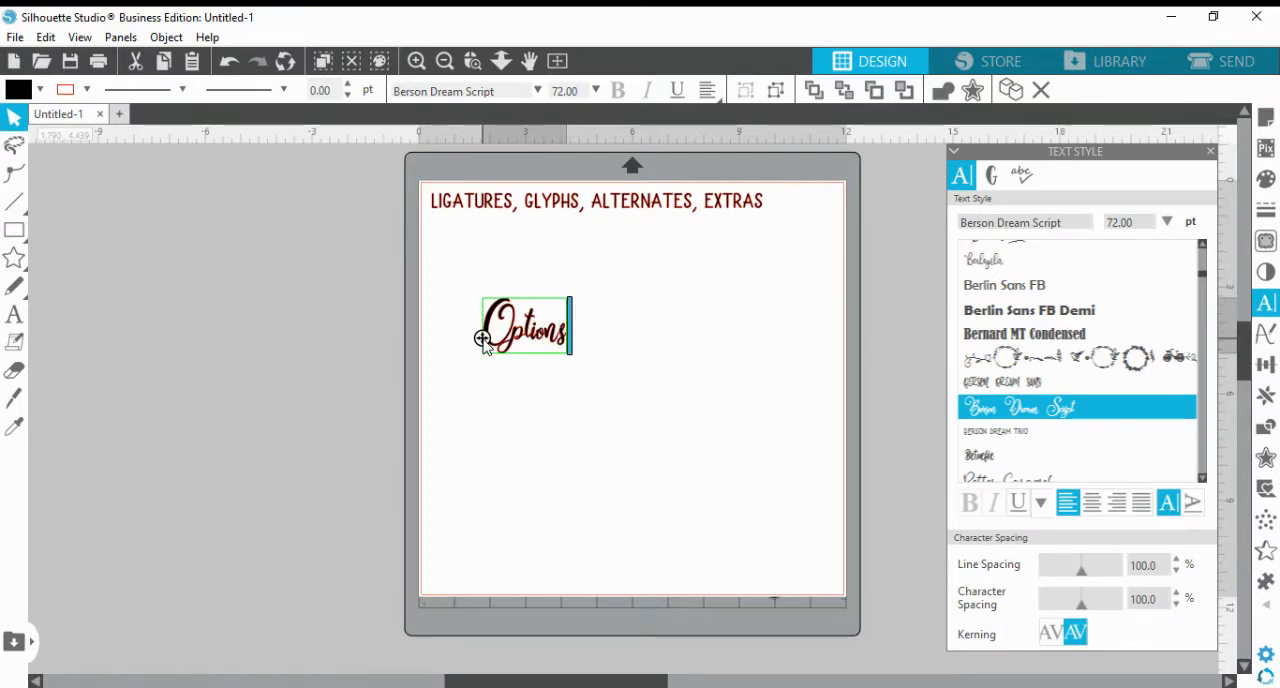
click(1275, 308)
click(1275, 308)
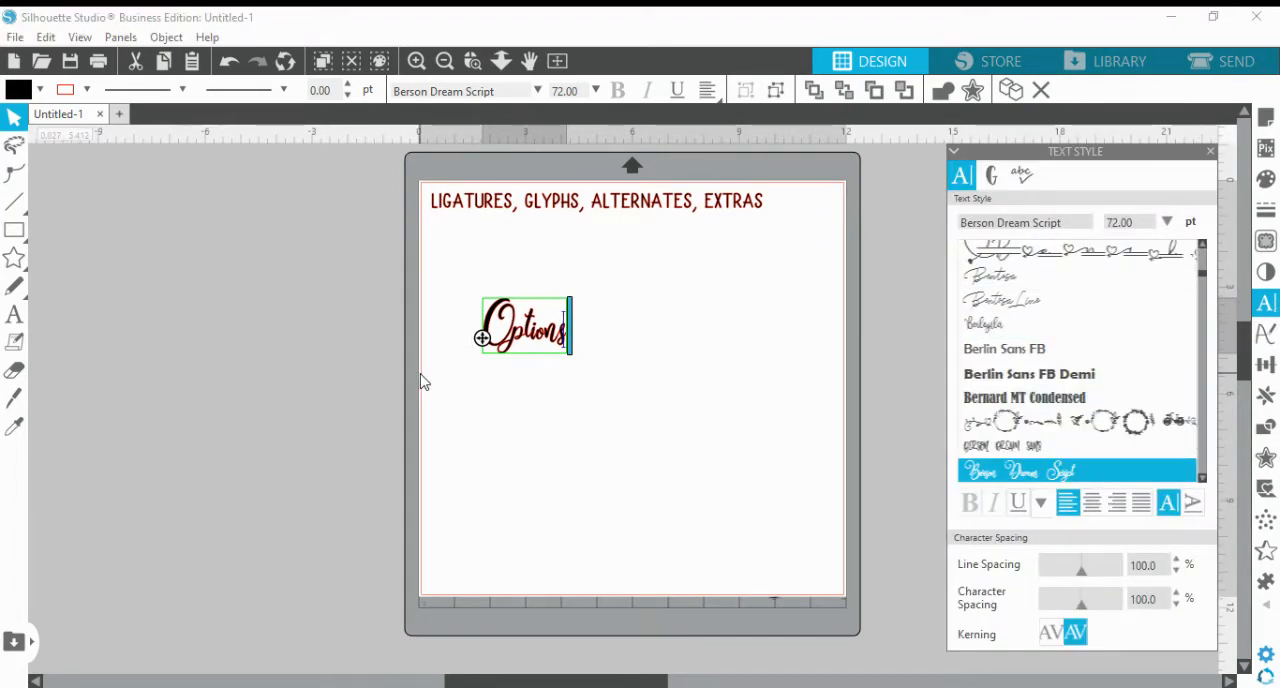
click(15, 315)
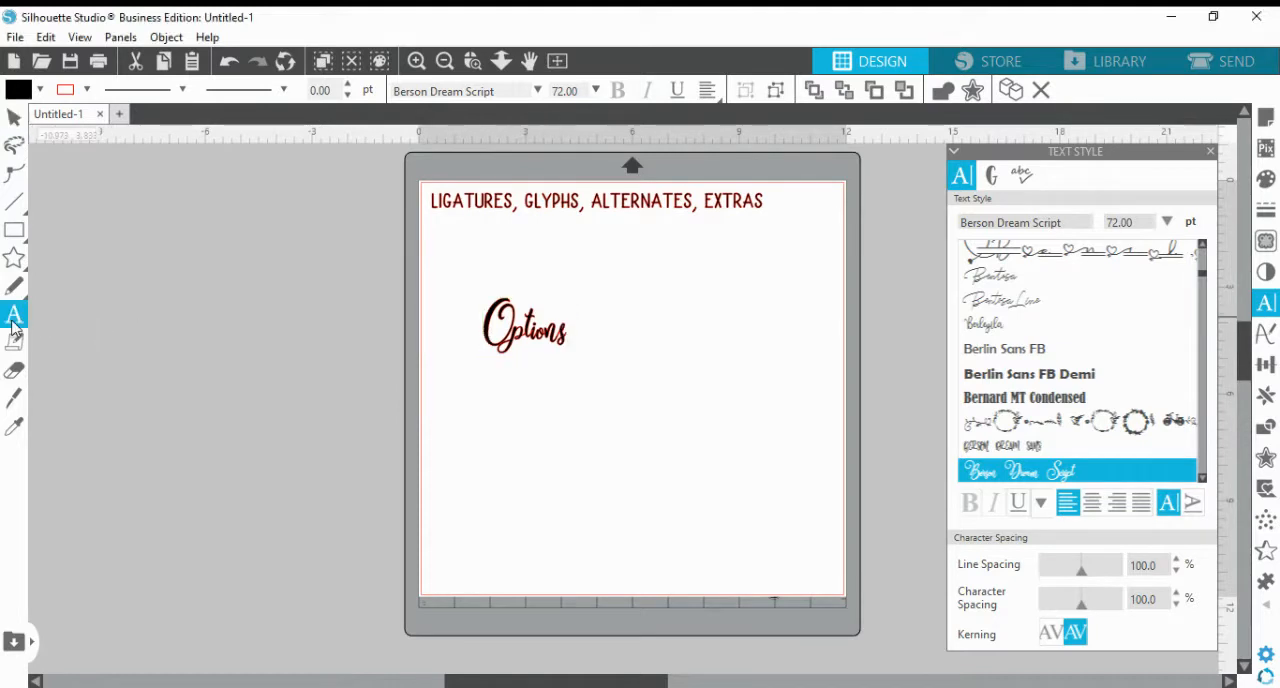
click(513, 420)
click(459, 395)
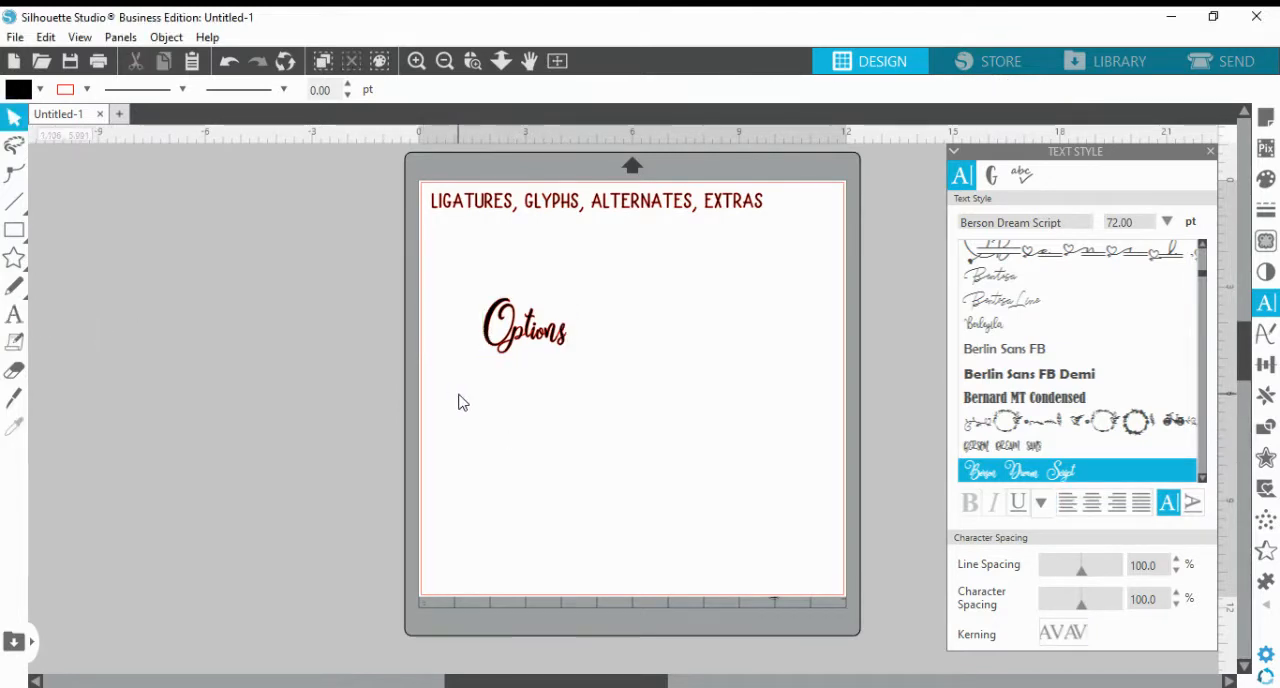
Enlarge the "Options" text proportionally to about 8.24 in wide and 5.41 in high
click(557, 340)
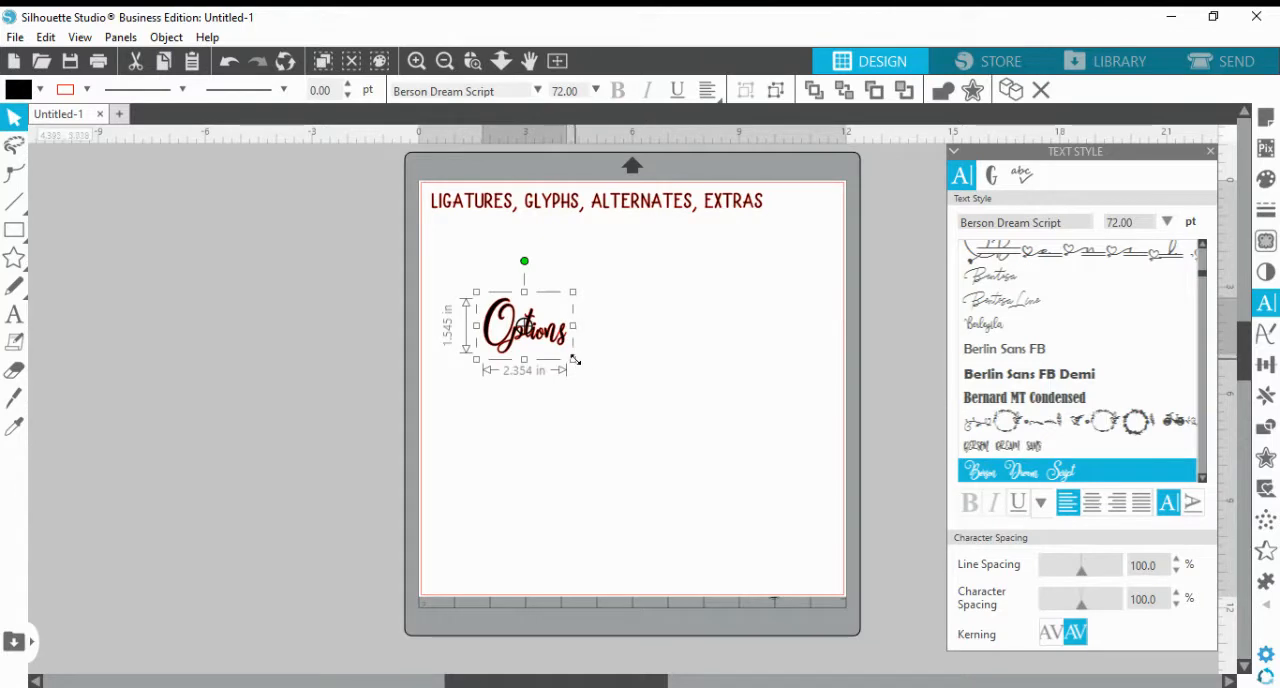
drag(596, 375, 778, 488)
key(Escape)
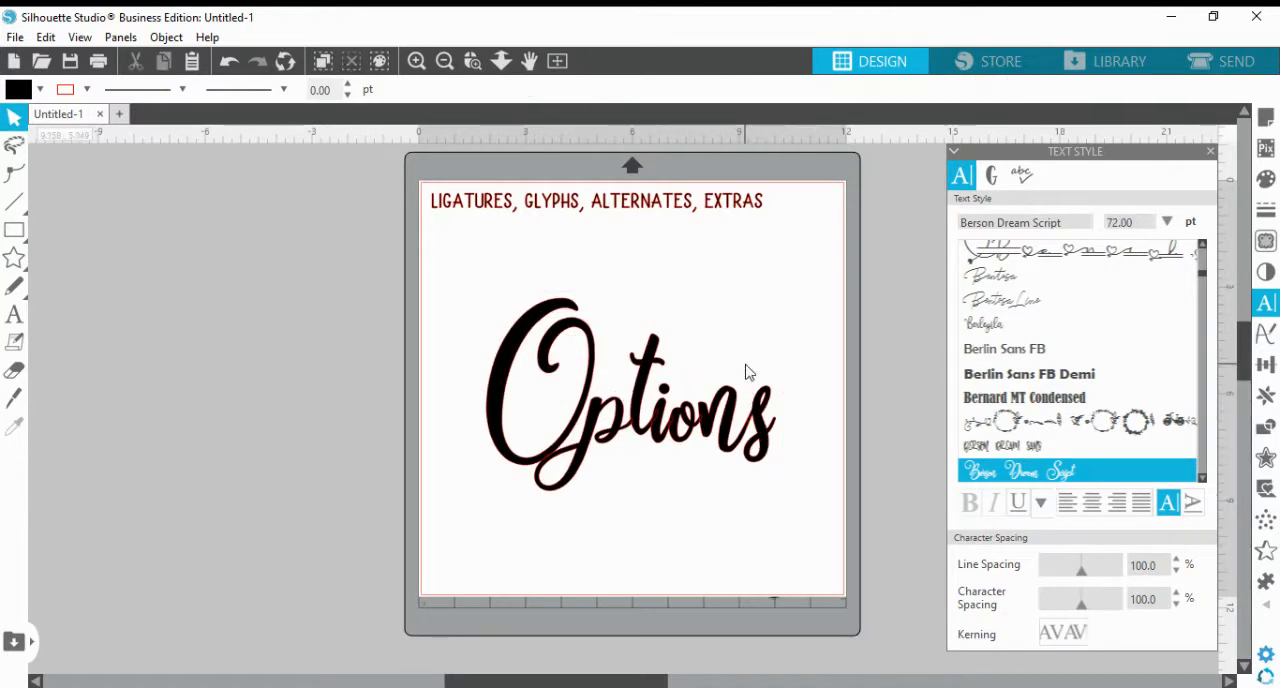
Open the "Options" text for editing near its final s and show the font's glyphs
click(726, 420)
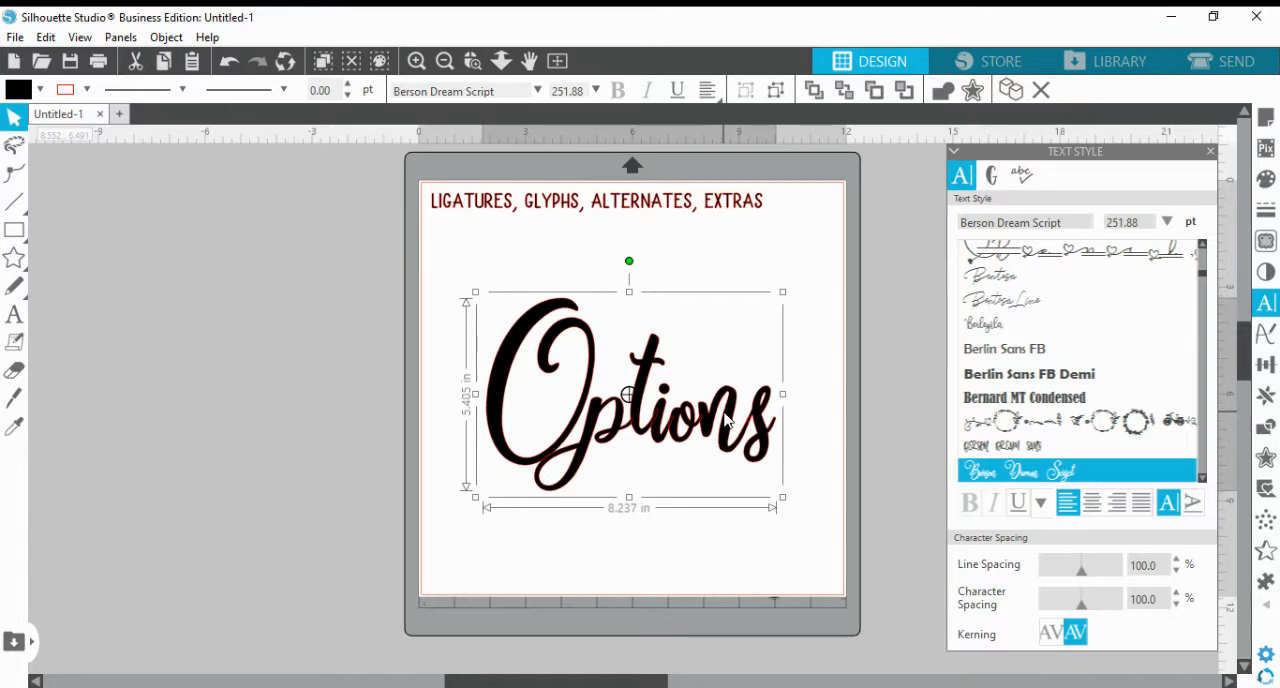
double_click(771, 453)
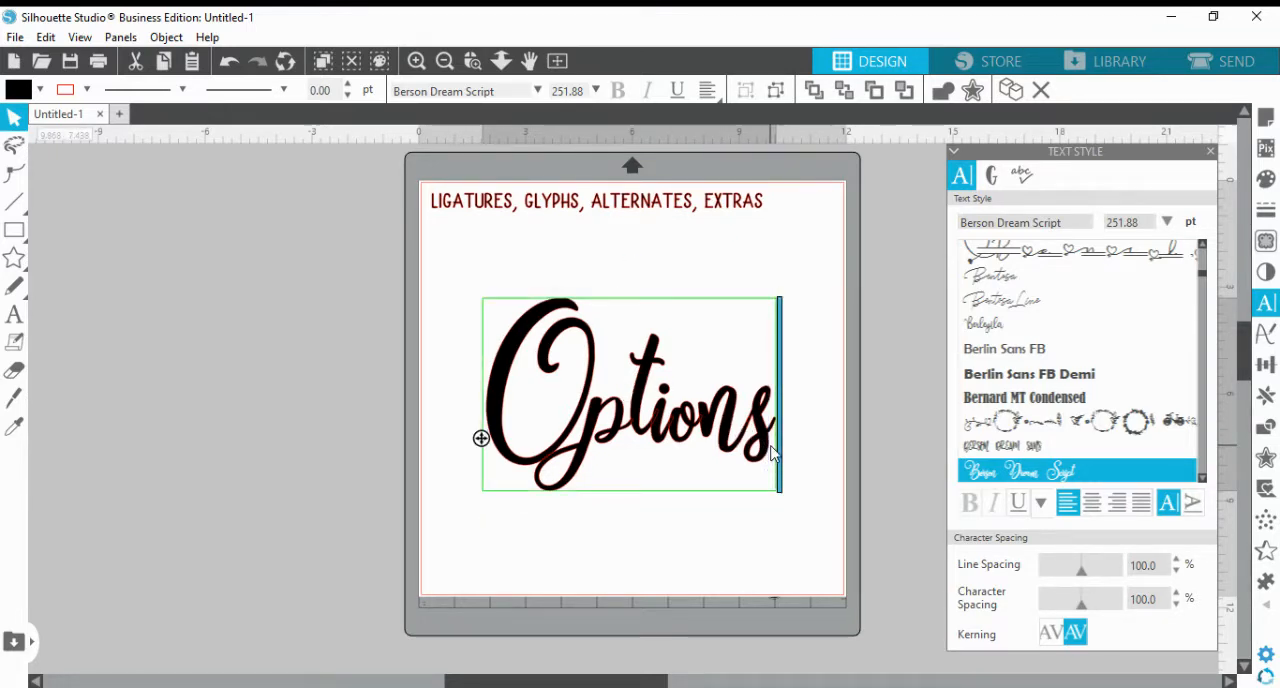
click(992, 180)
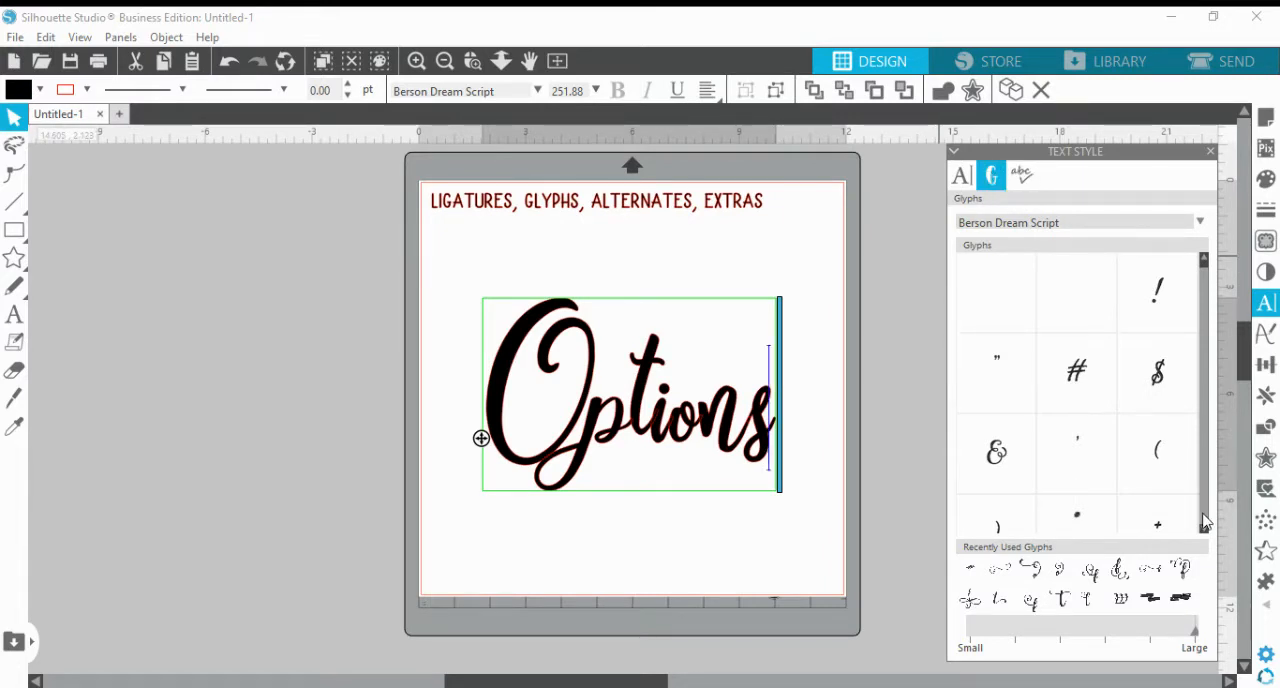
Look through the Berson Dream Script glyphs for its standard and accented characters, up to the first alternates
scroll(1205, 522, down, 2)
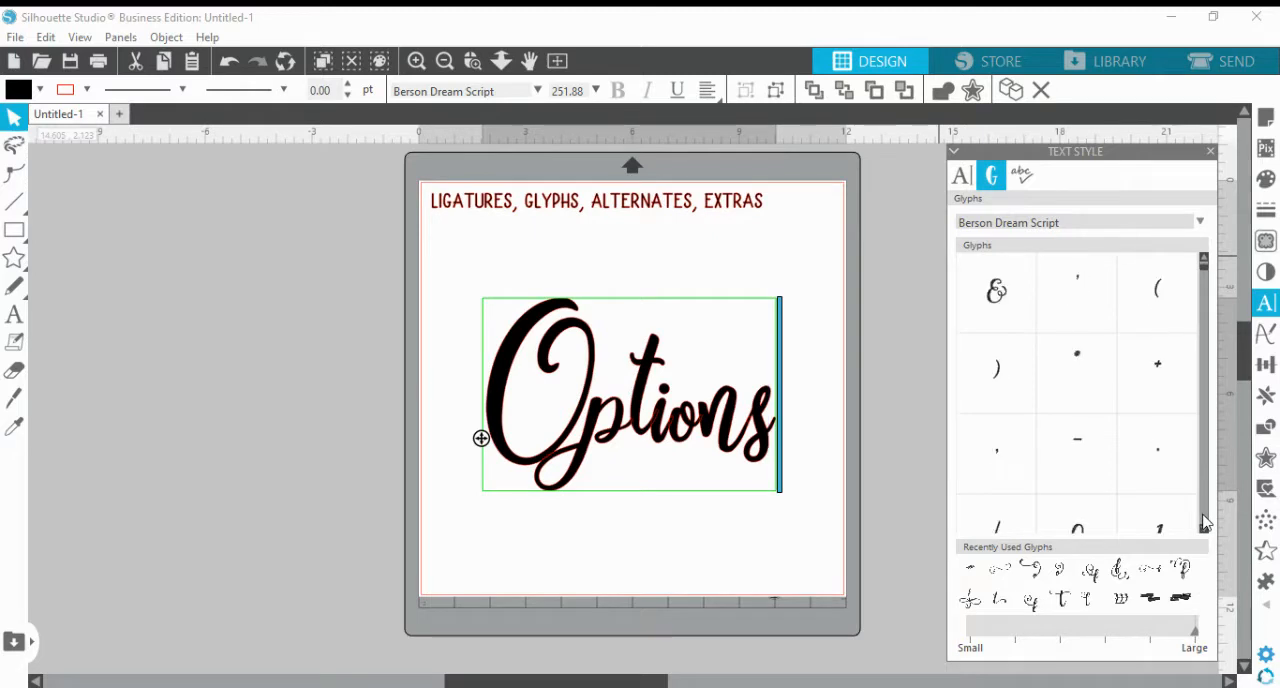
scroll(1205, 522, down, 10)
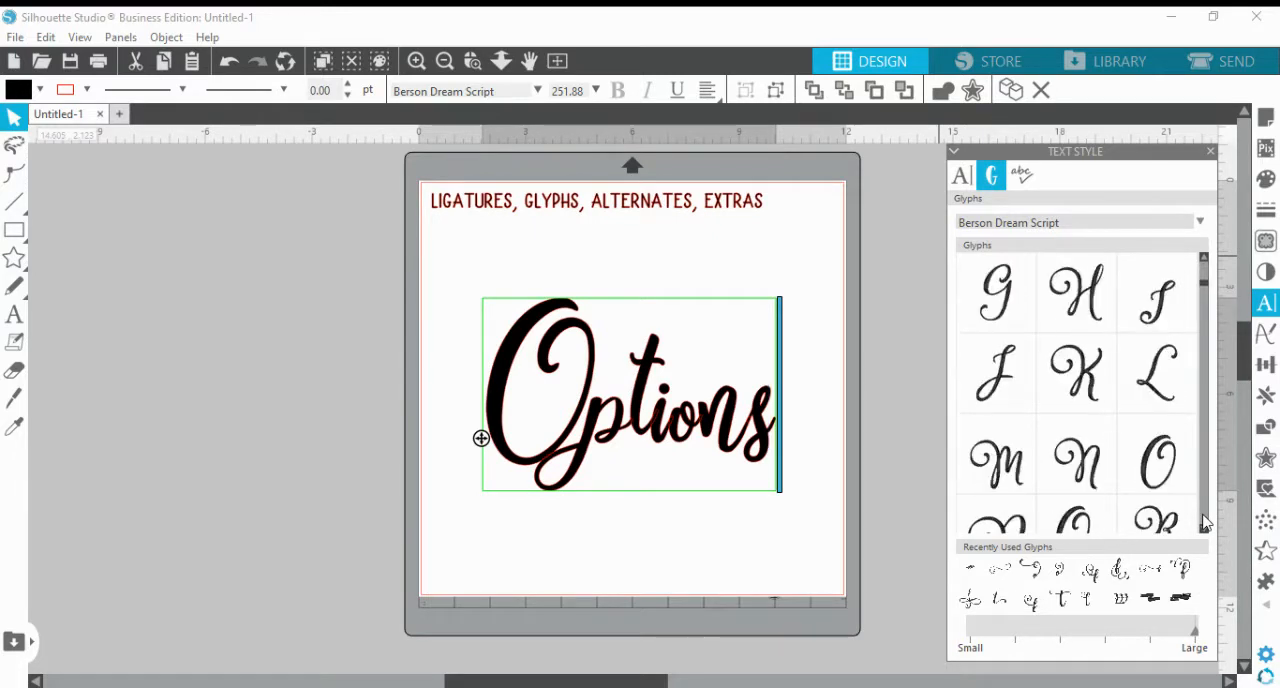
scroll(1205, 522, down, 6)
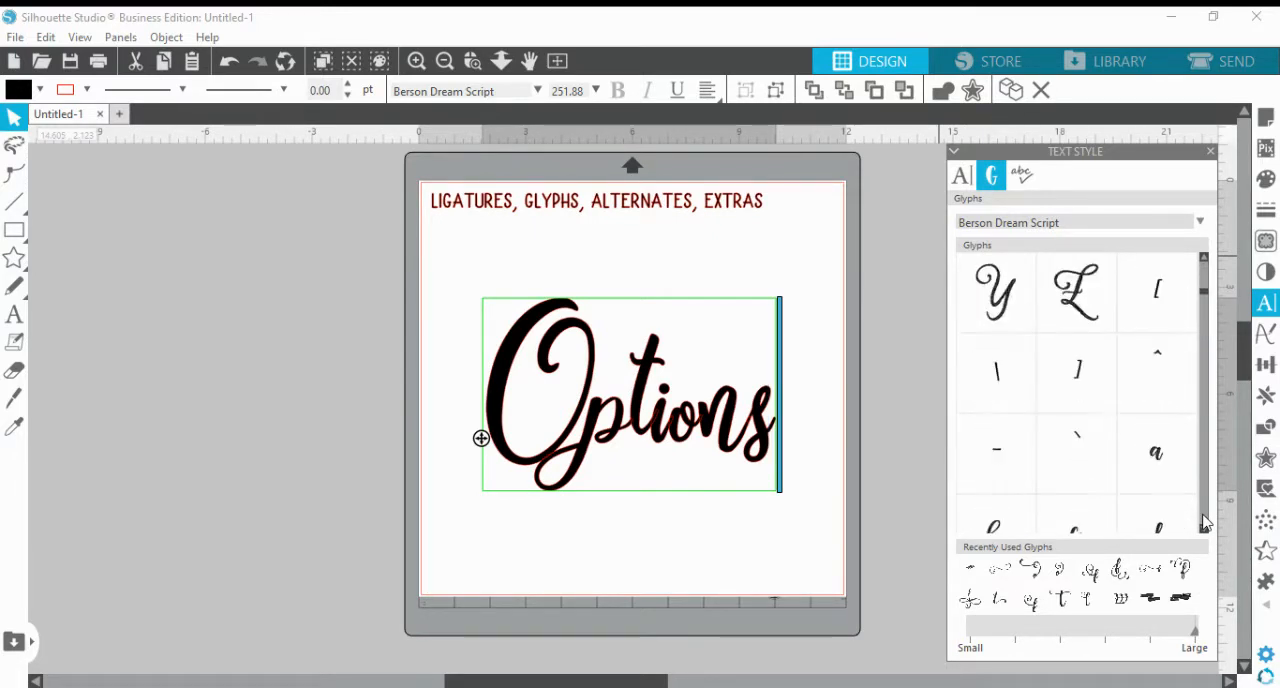
scroll(1205, 522, down, 10)
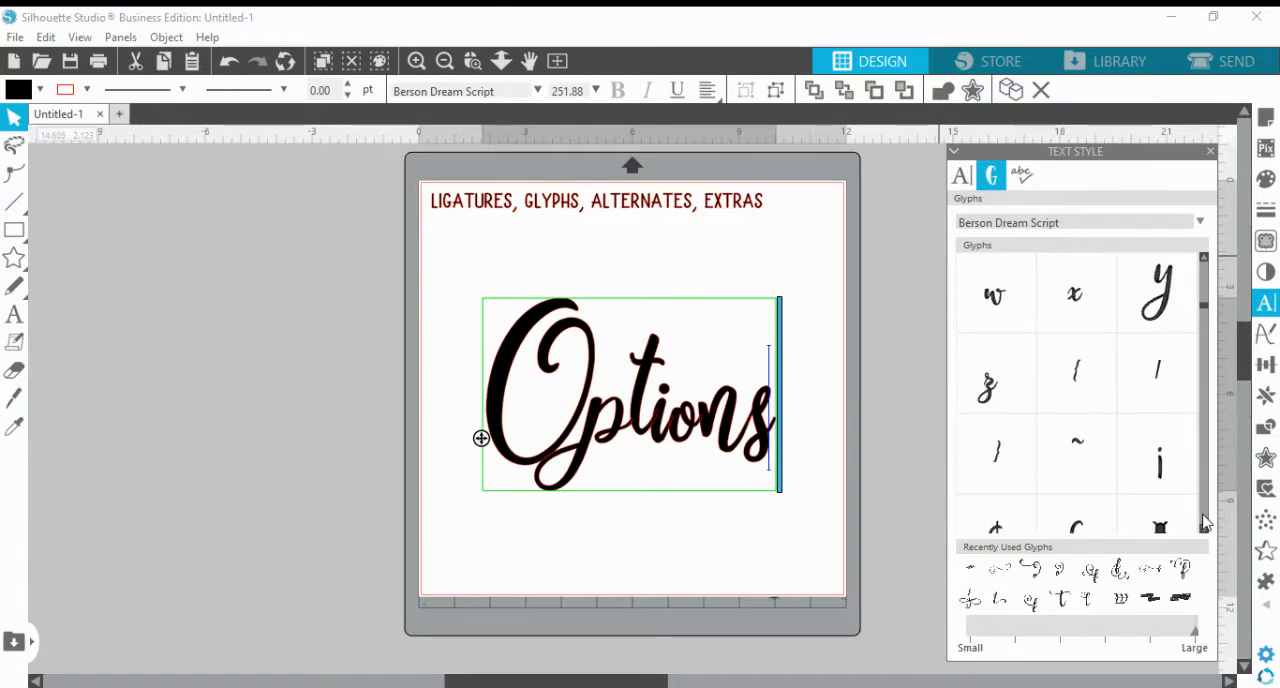
scroll(1205, 522, down, 10)
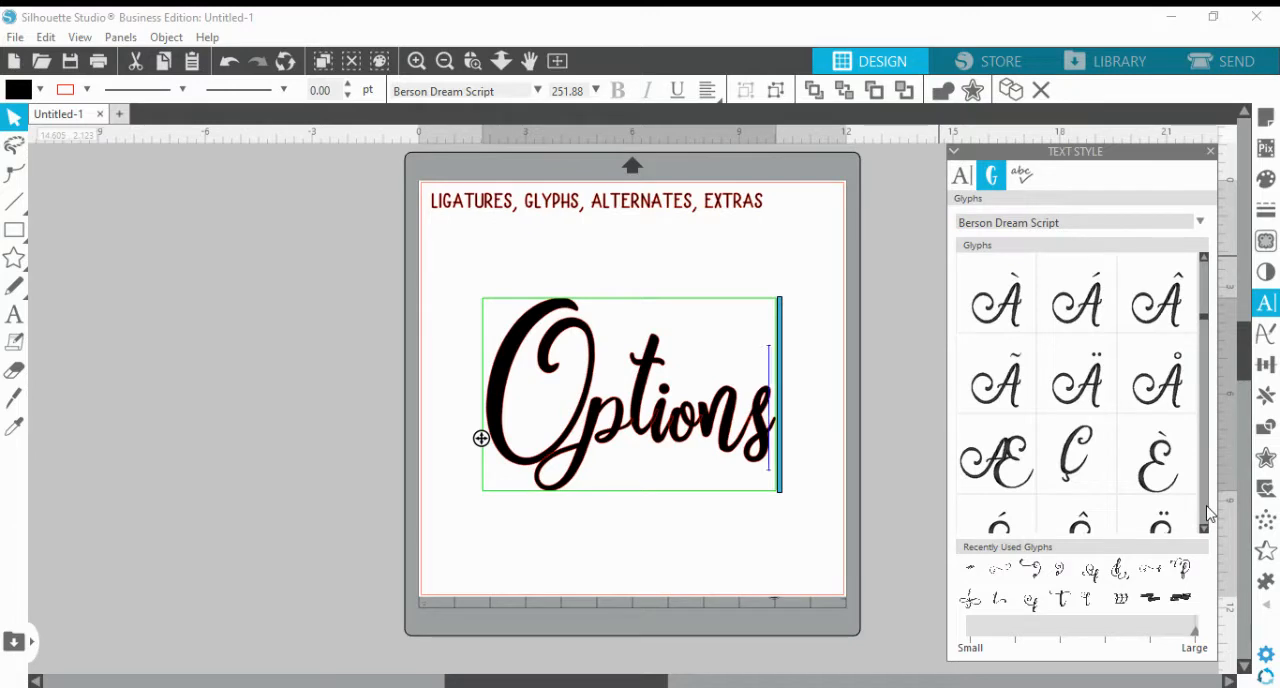
scroll(1207, 513, down, 2)
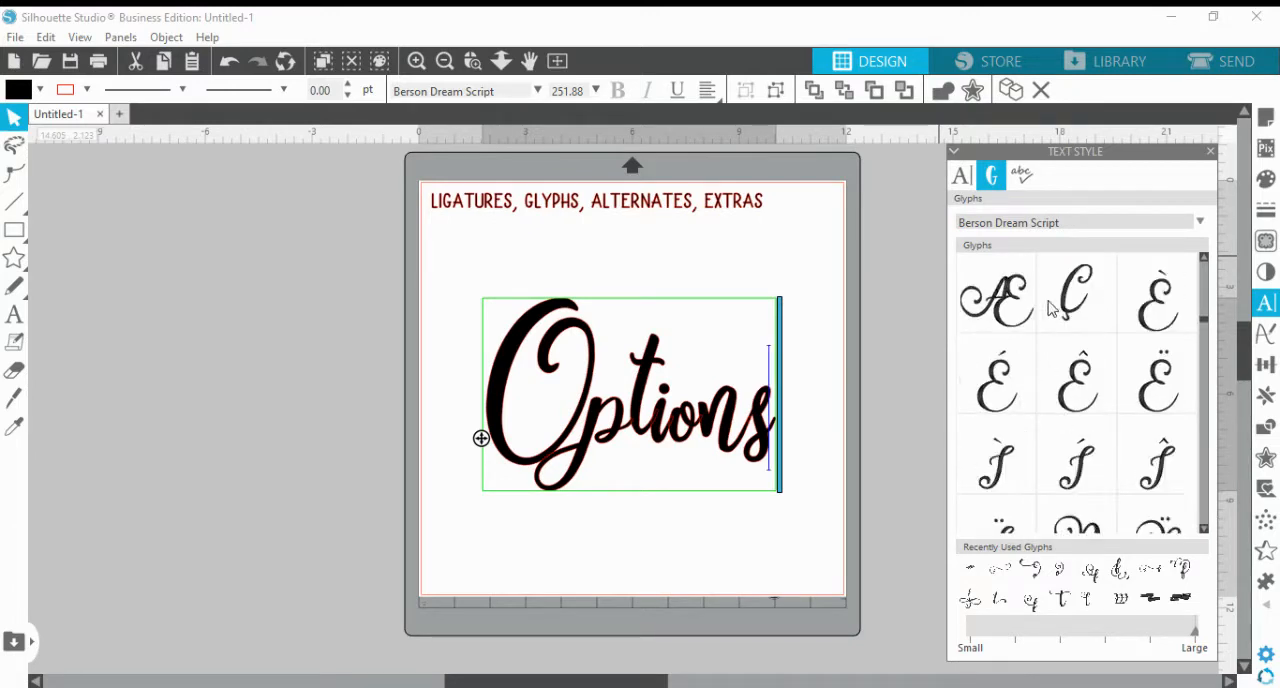
scroll(1204, 507, down, 1)
scroll(1204, 507, down, 10)
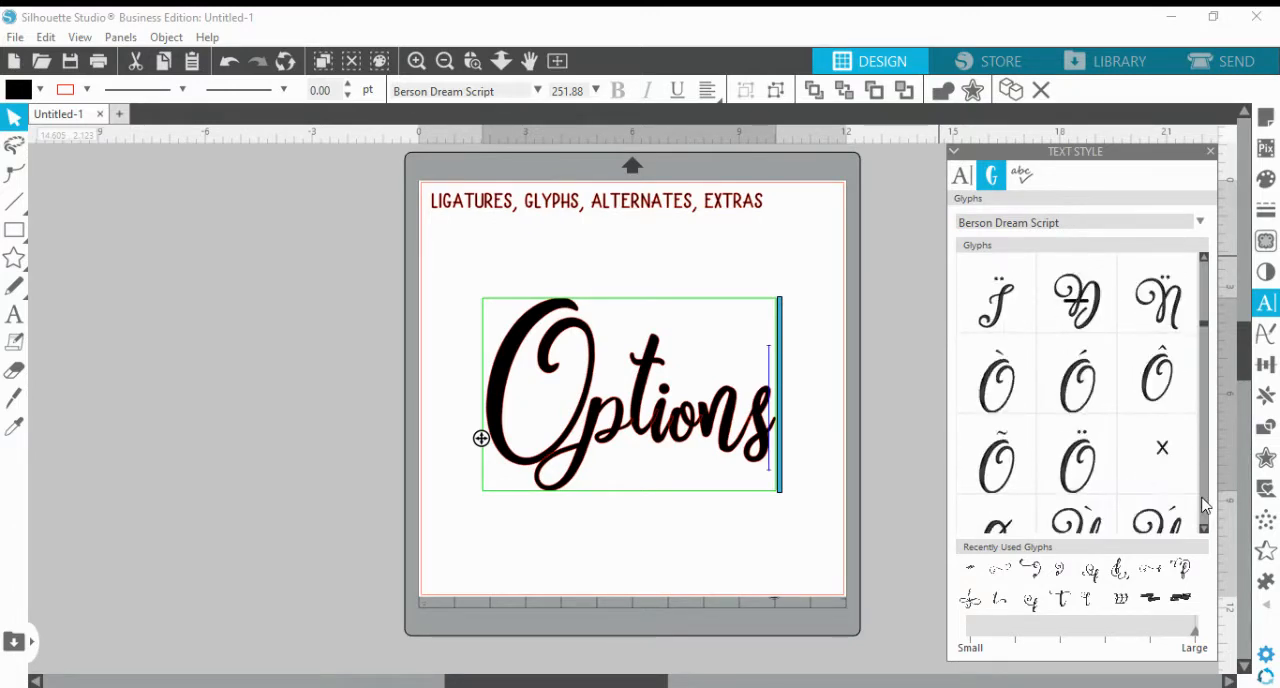
scroll(1204, 505, down, 10)
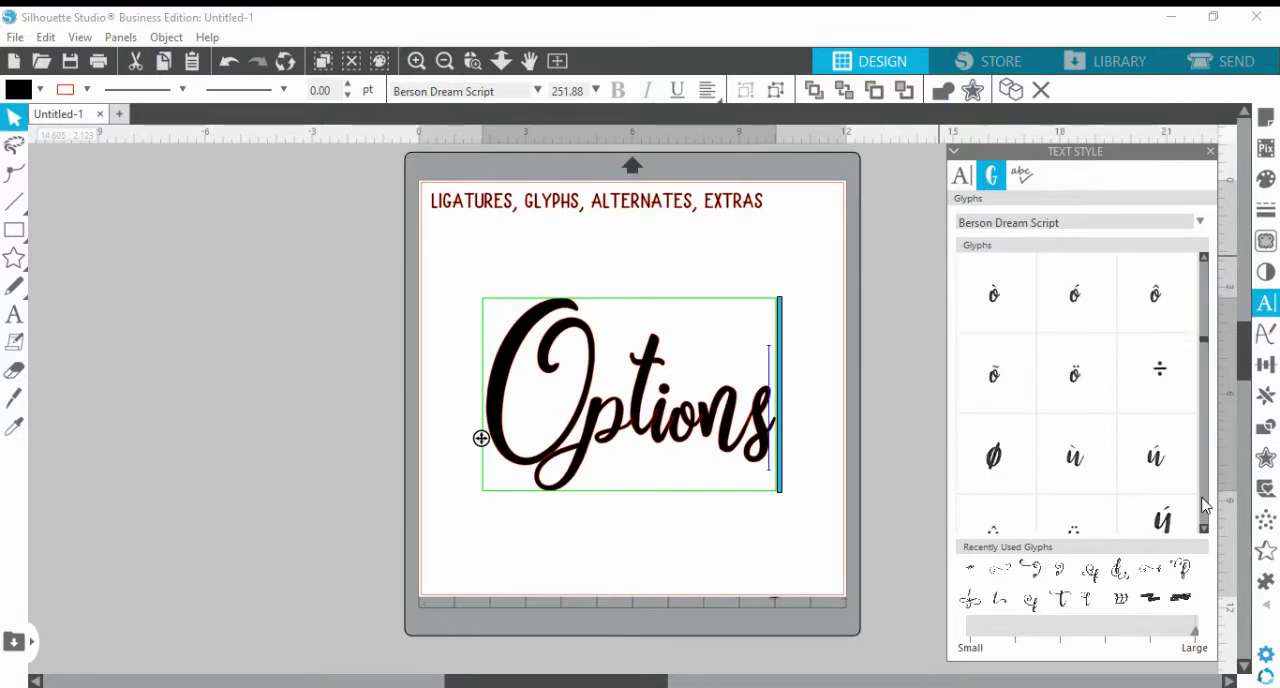
scroll(1204, 505, down, 10)
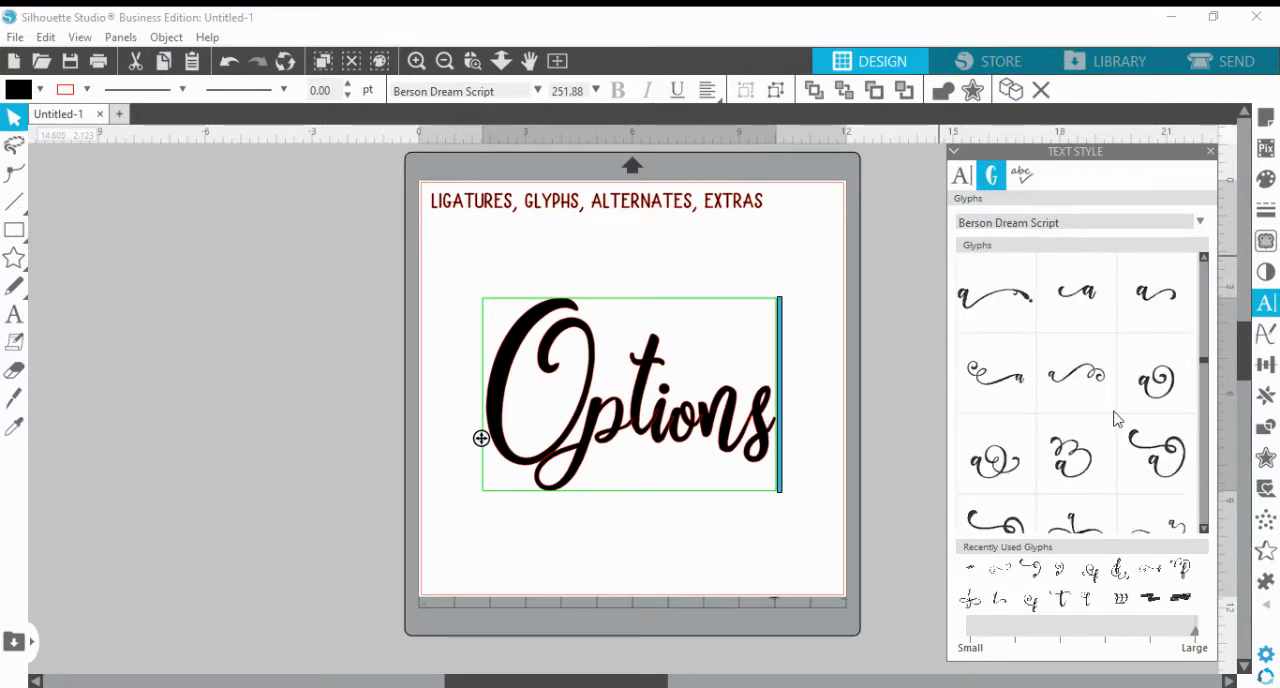
Examine the decorative alternates for the lowercase letters a, b and c in the Berson Dream Script glyph list
scroll(1204, 522, down, 2)
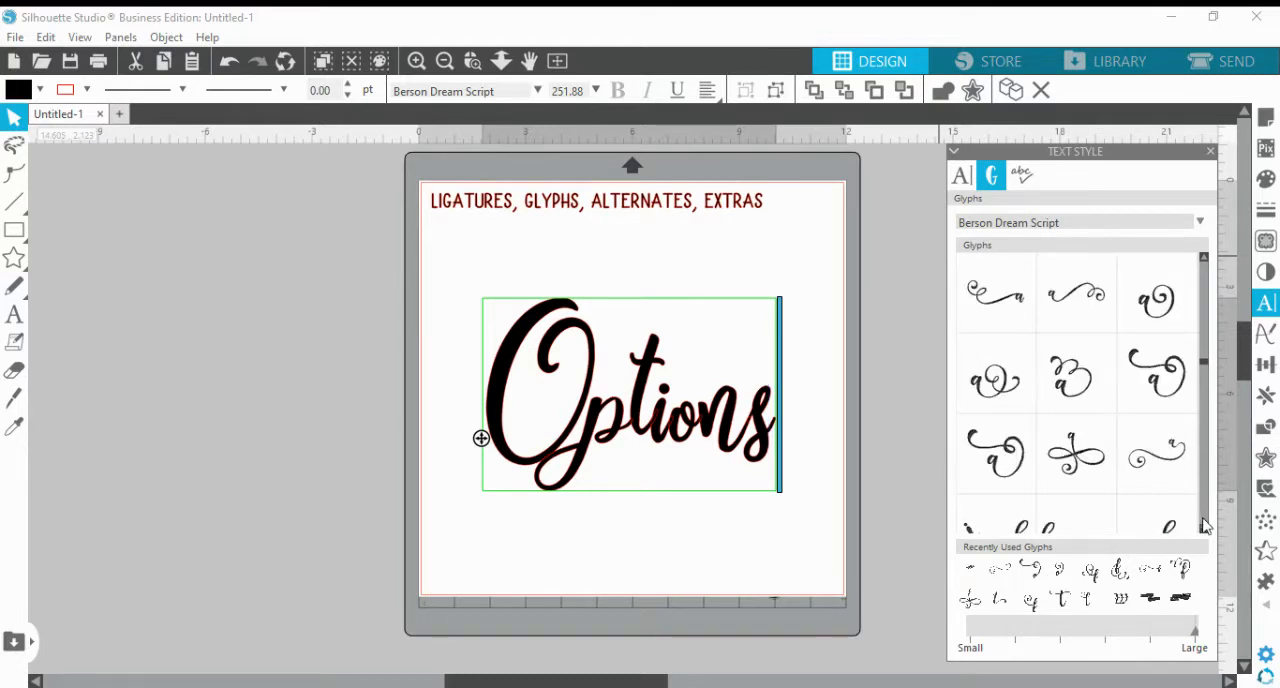
scroll(1204, 526, down, 5)
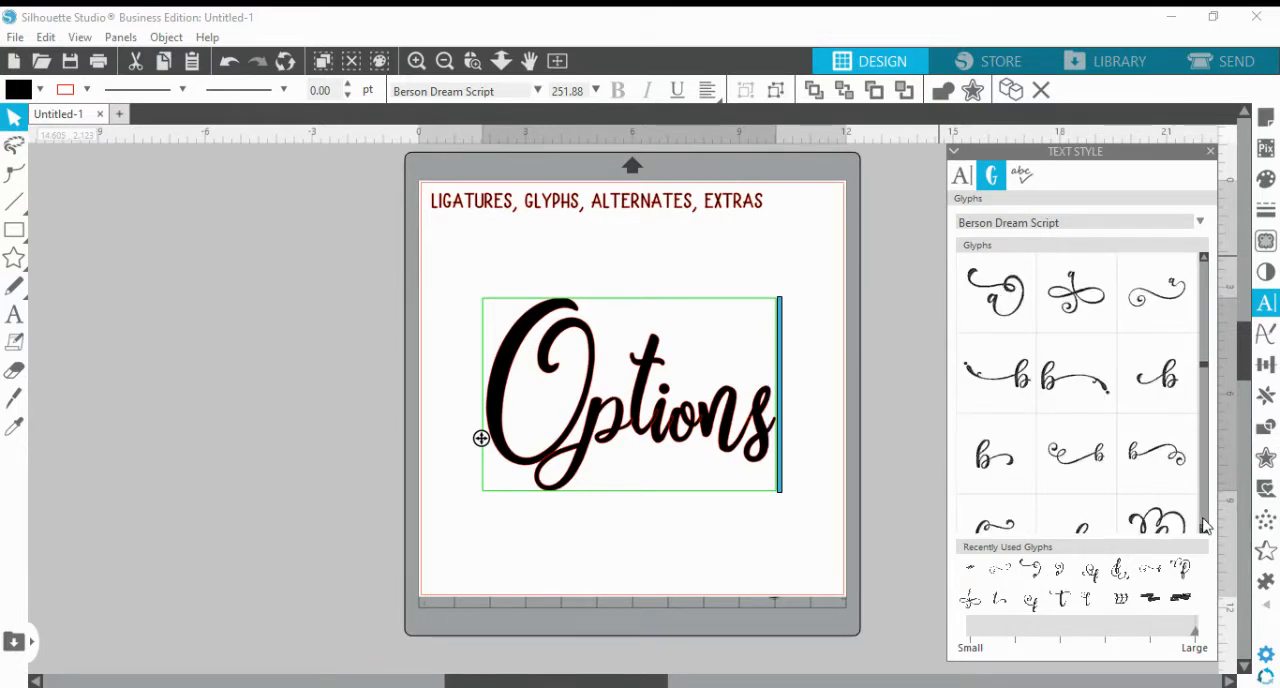
scroll(1205, 526, down, 1)
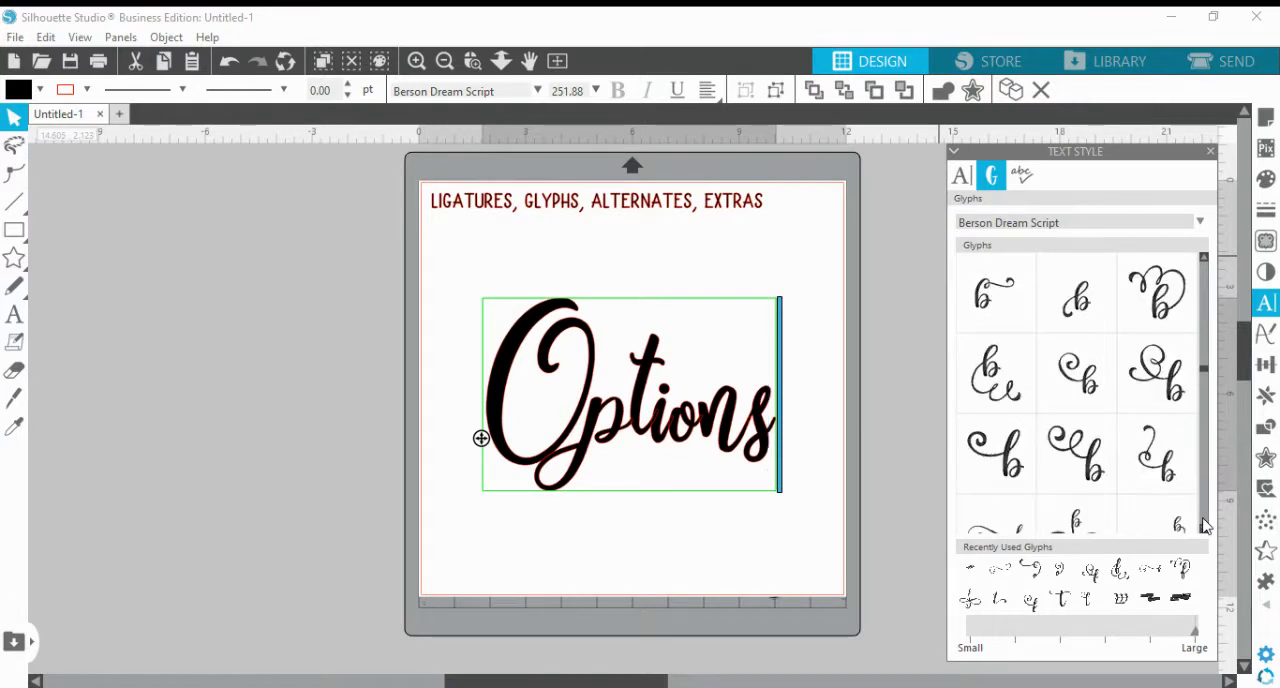
scroll(1204, 526, down, 5)
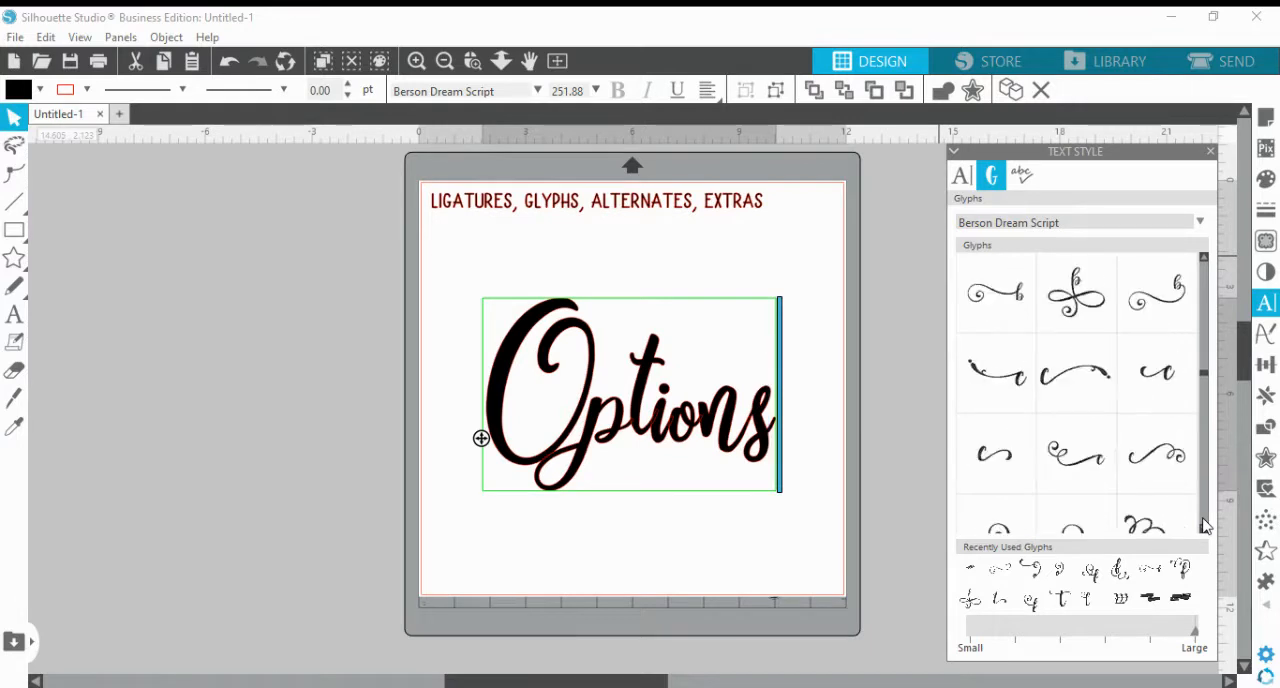
scroll(1204, 526, down, 2)
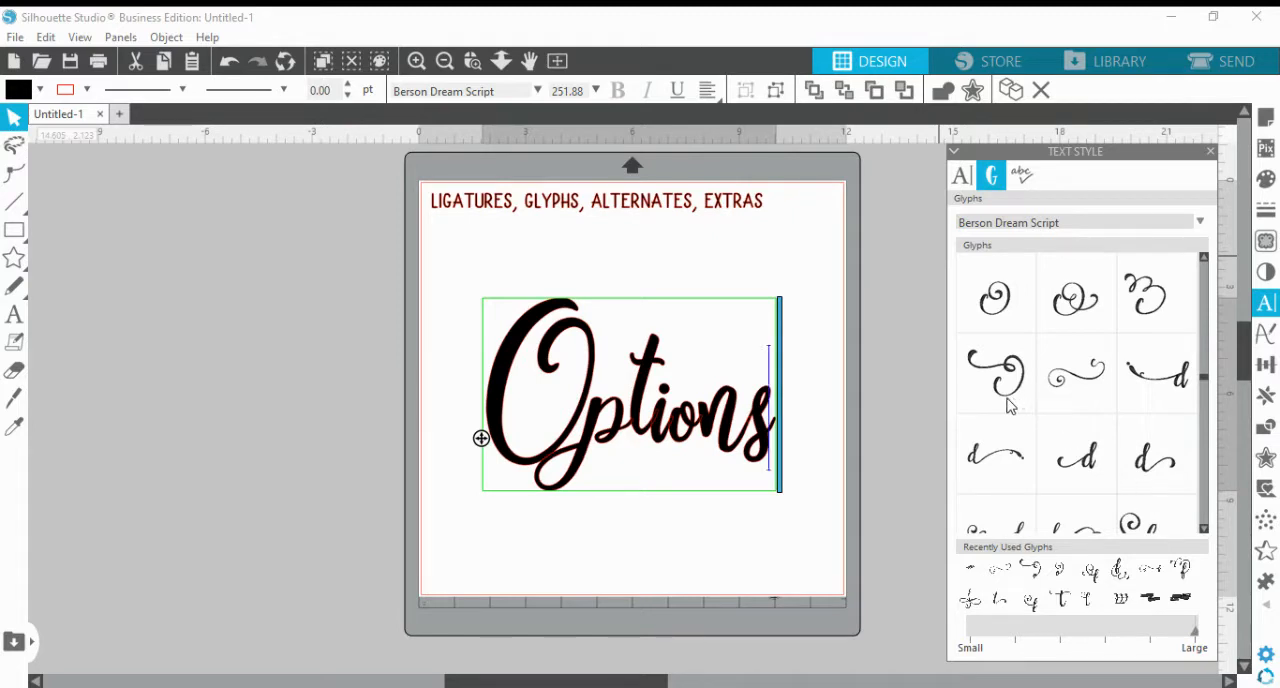
mouse_move(1038, 374)
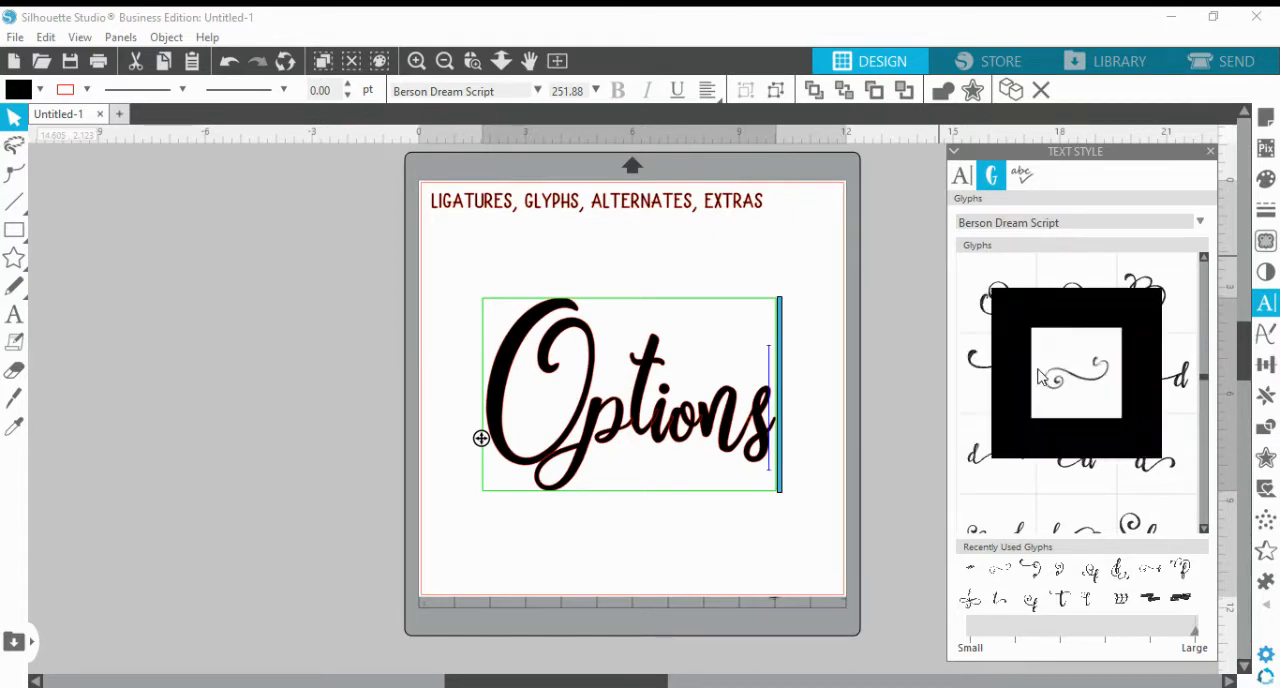
Browse the alternates for the lowercase letters d through r until the alternates for s are reached
click(1204, 522)
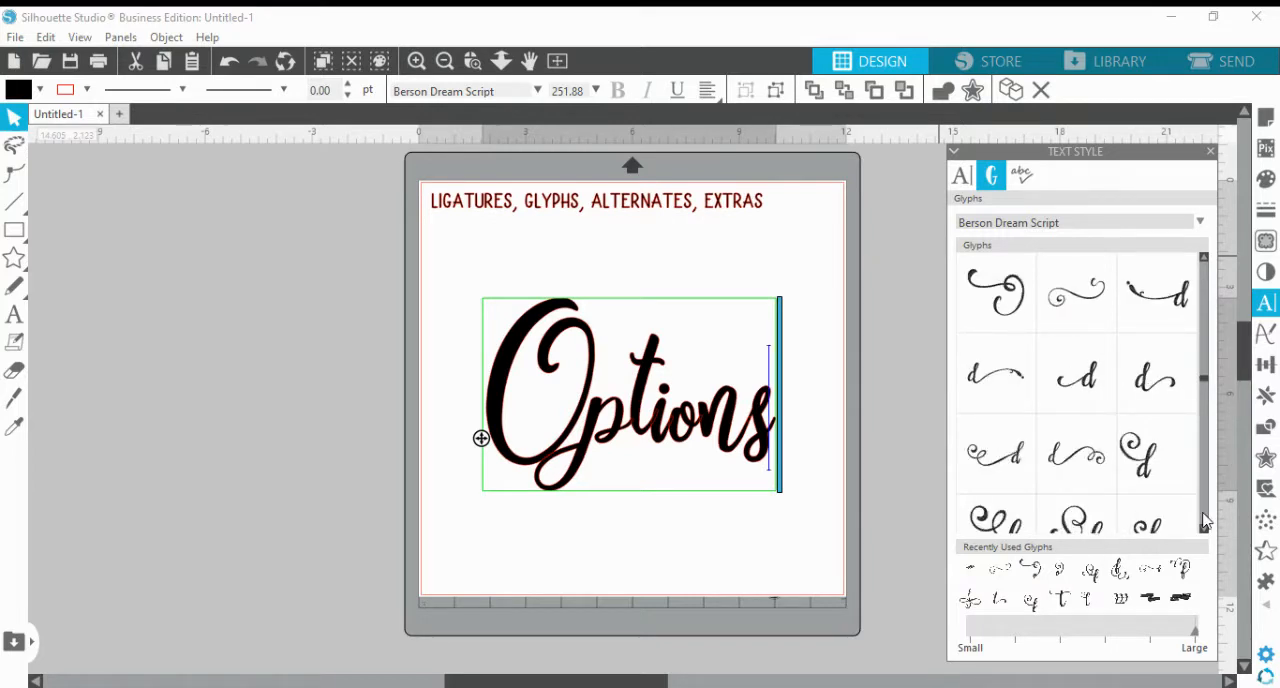
click(1204, 522)
click(1204, 522)
click(1204, 522)
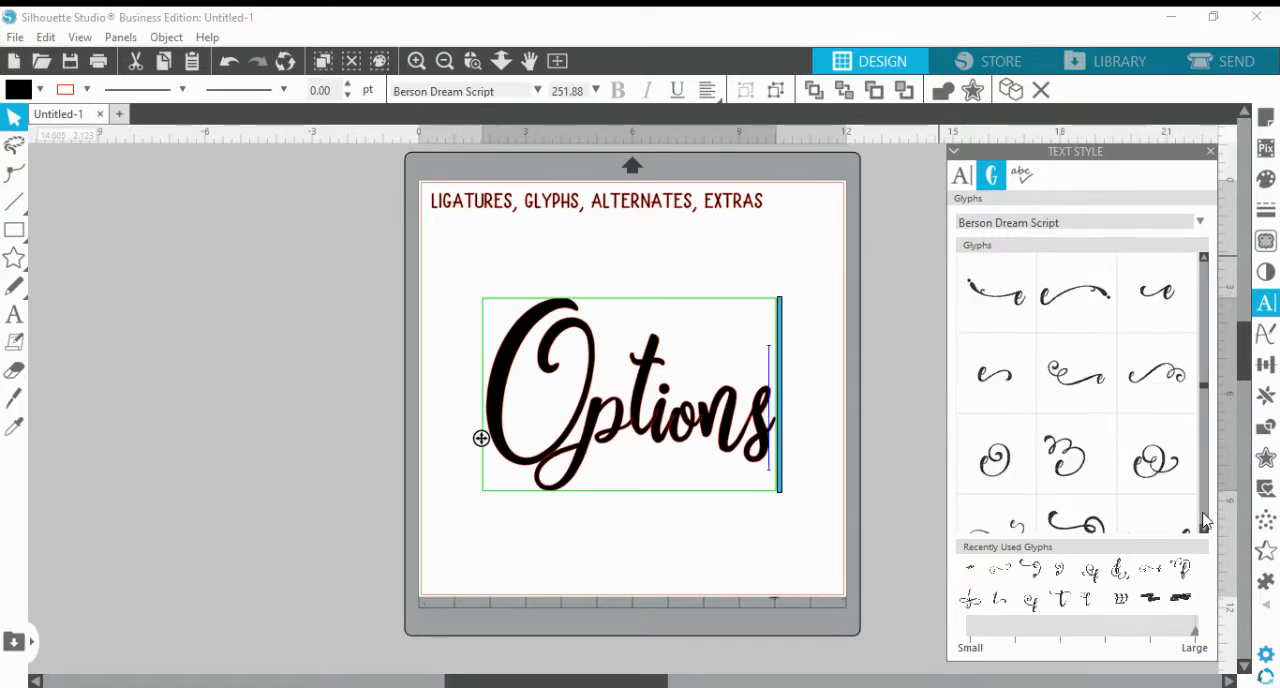
click(1204, 522)
click(1204, 522)
click(1204, 522)
click(1204, 522)
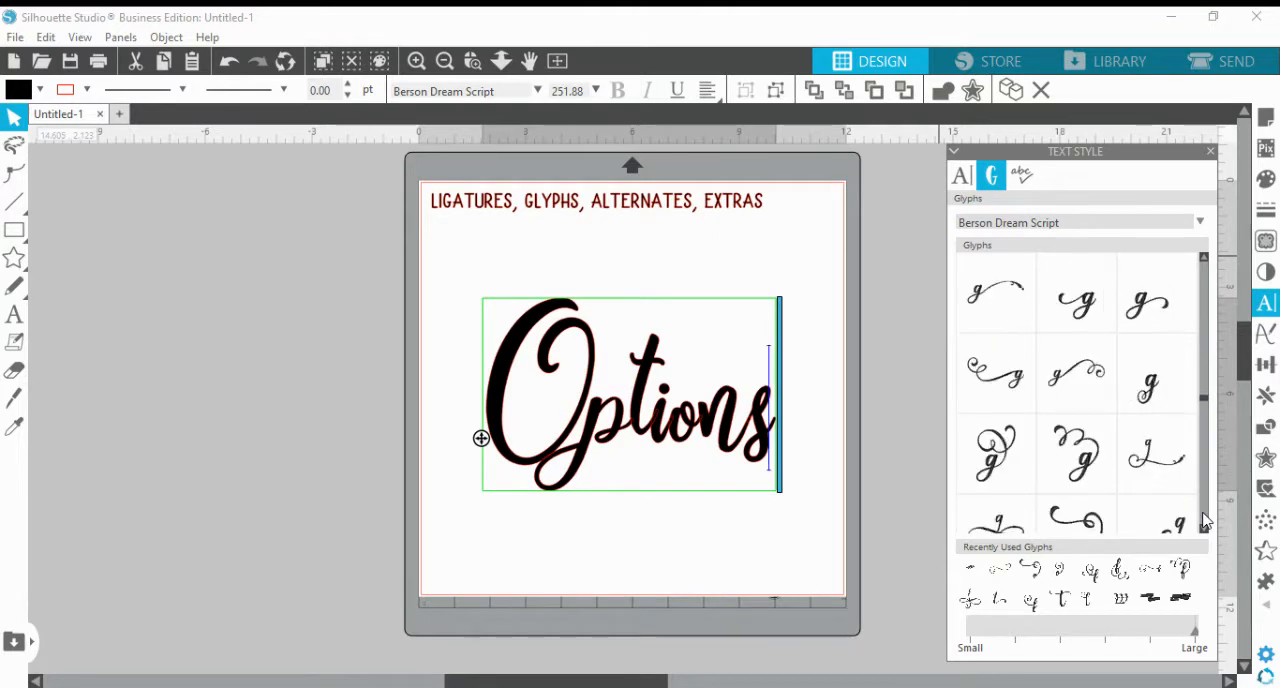
click(1204, 522)
click(1204, 522)
click(1204, 522)
click(1204, 522)
click(1204, 522)
click(1204, 522)
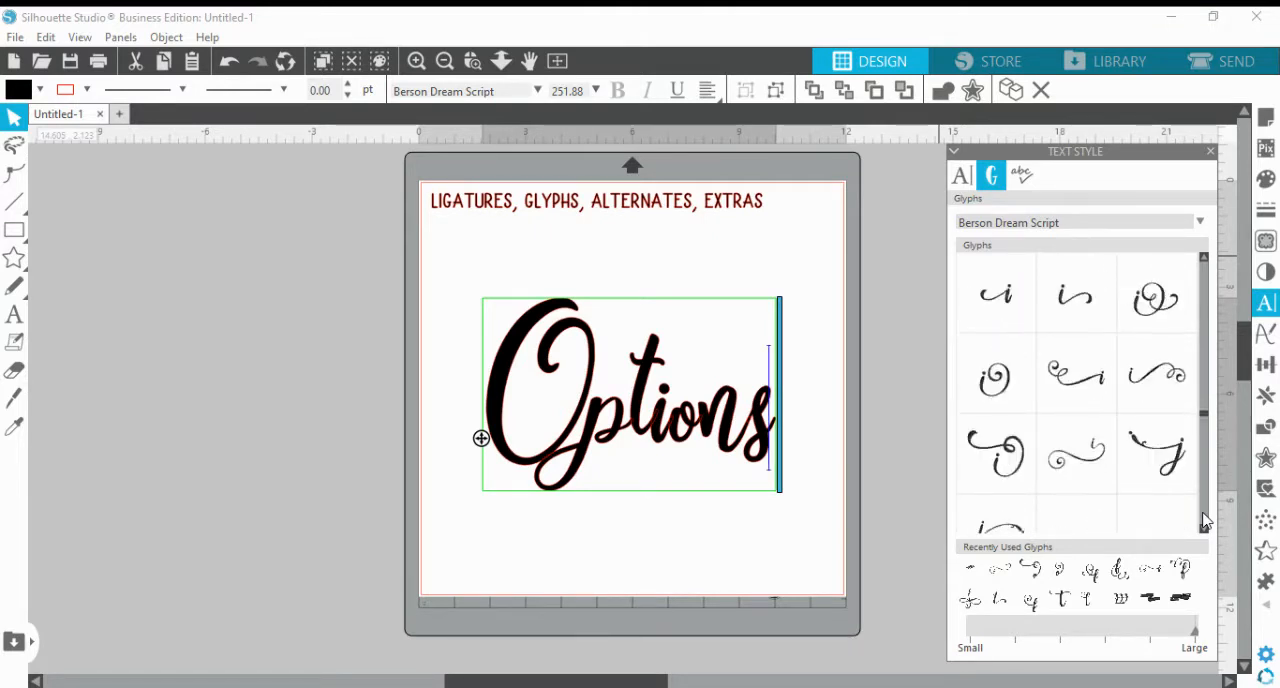
click(1204, 522)
click(1204, 522)
click(1204, 522)
click(1204, 522)
click(1204, 522)
click(1204, 522)
click(1204, 522)
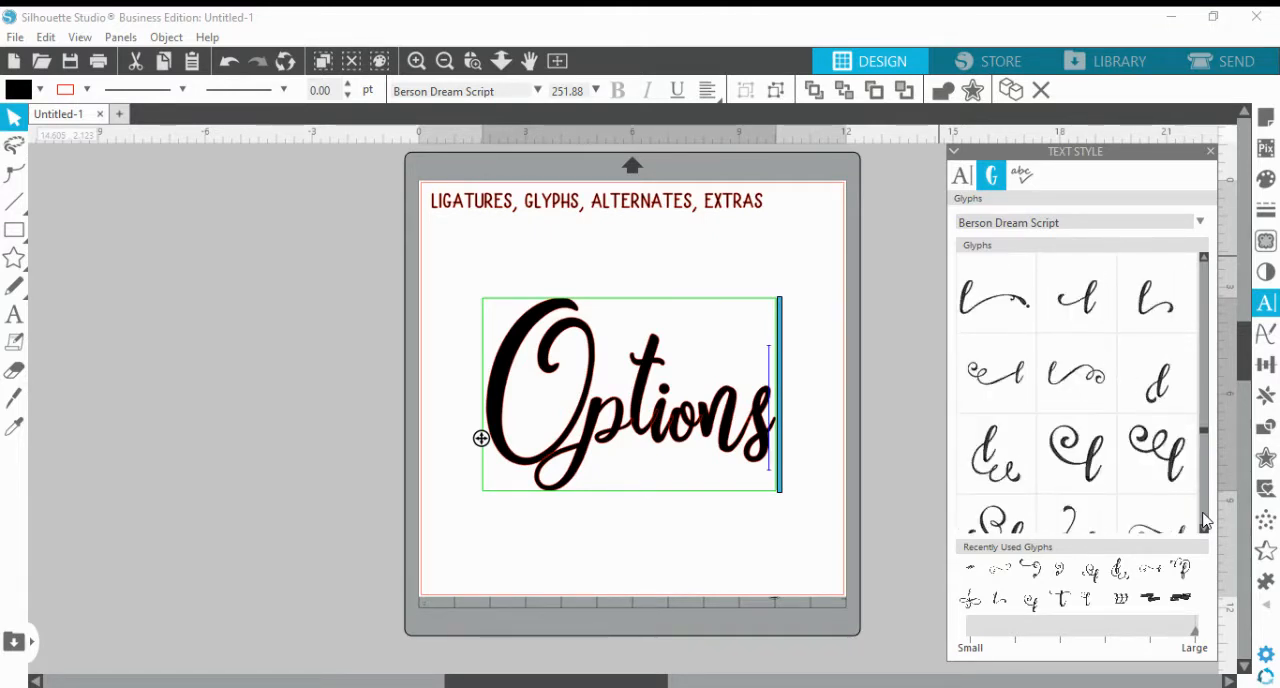
click(1204, 522)
click(1204, 522)
click(1204, 522)
click(1204, 522)
click(1204, 522)
click(1204, 522)
click(1204, 522)
click(1204, 522)
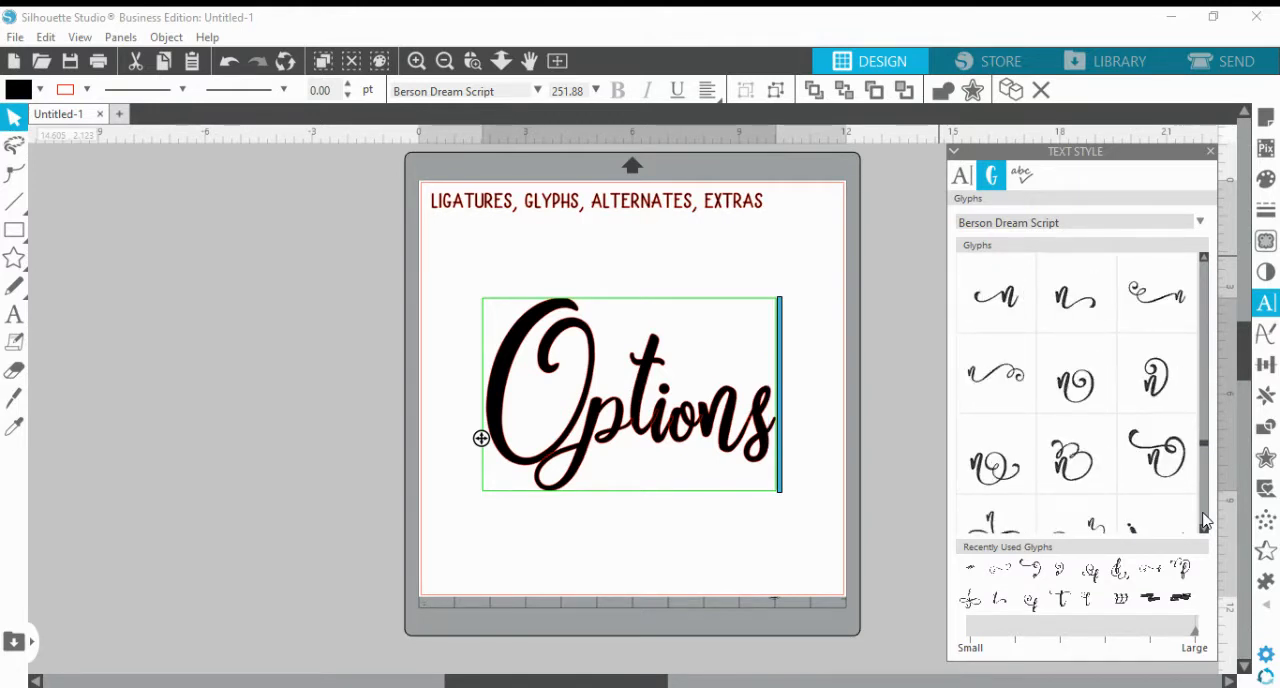
click(1204, 522)
click(1204, 522)
click(1204, 522)
click(1204, 522)
click(1204, 522)
click(1204, 522)
click(1204, 522)
click(1204, 522)
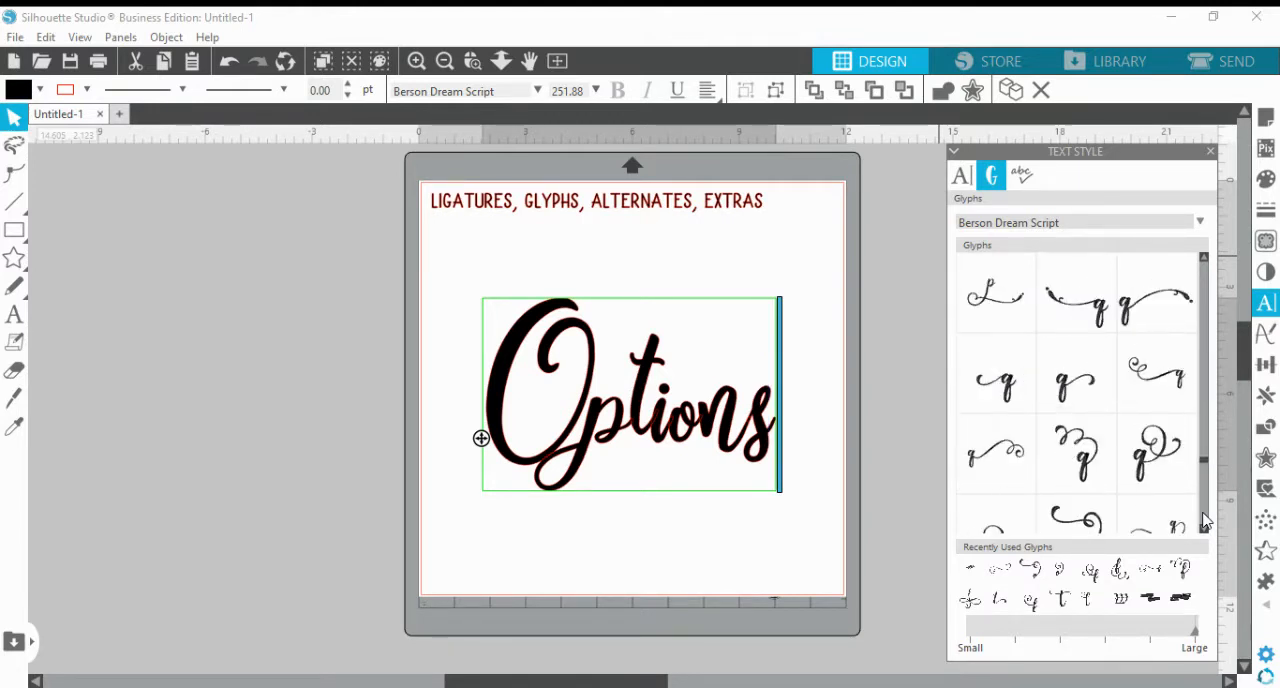
click(1204, 522)
click(1204, 522)
click(1204, 522)
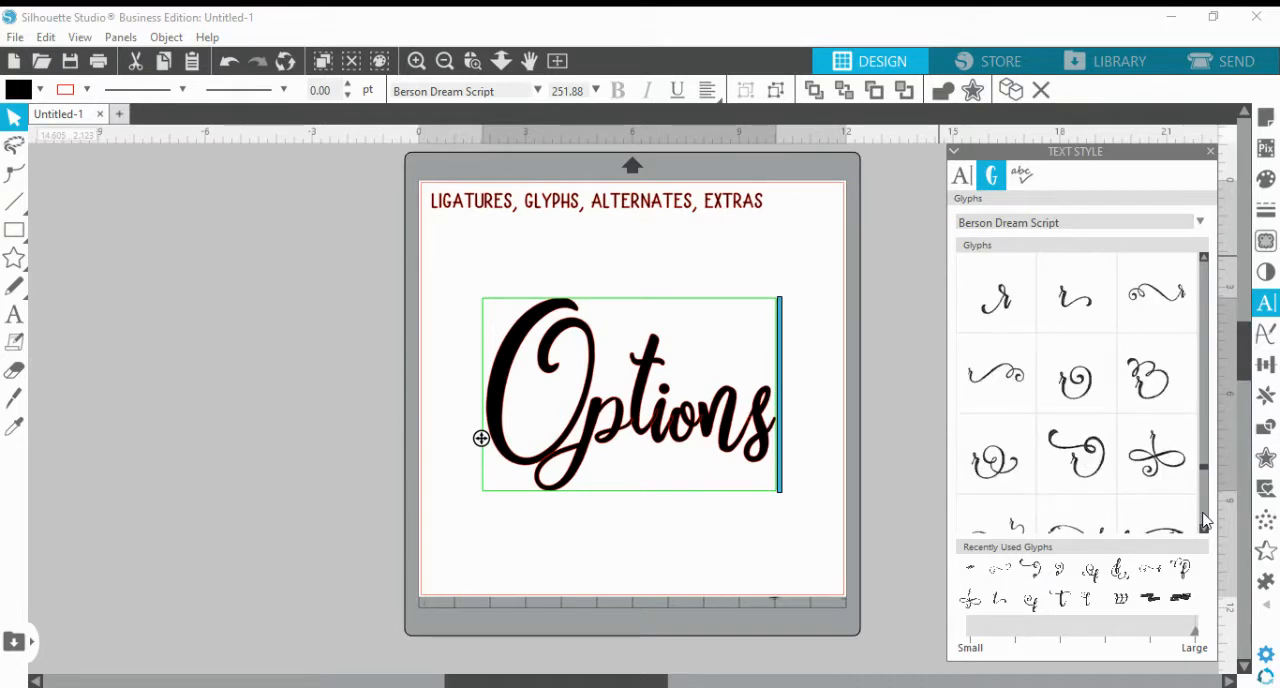
click(1204, 522)
click(1204, 522)
click(1204, 522)
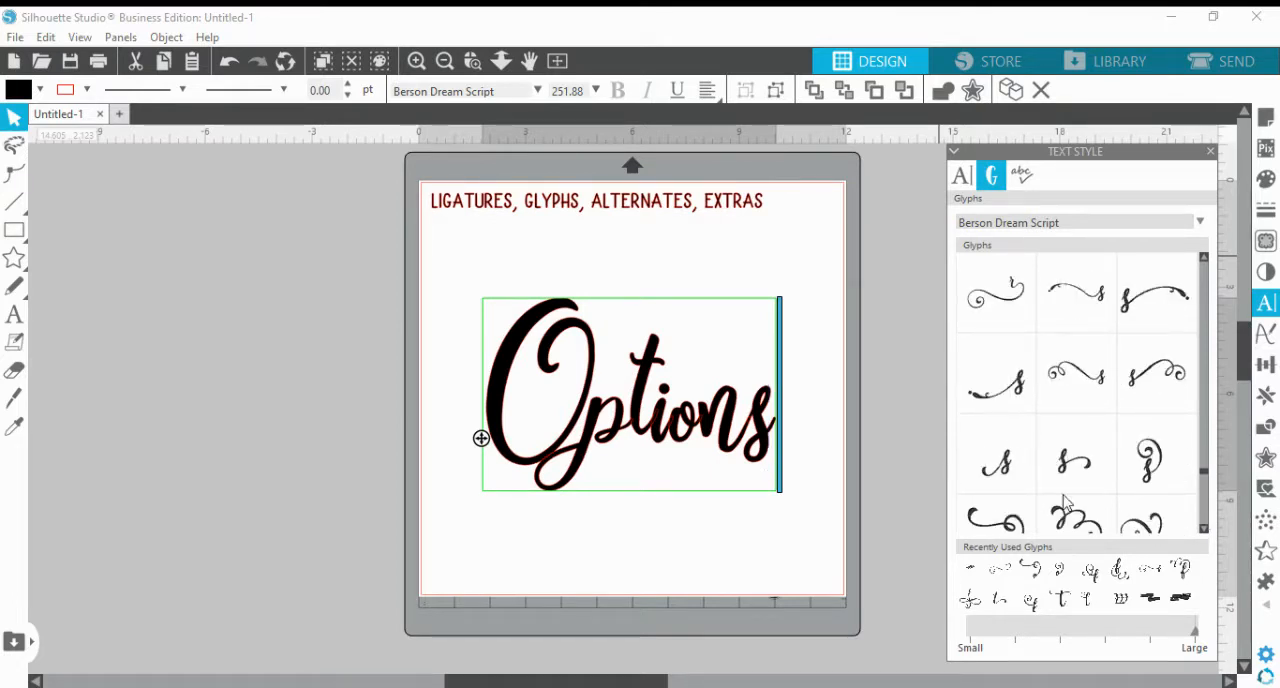
Replace the final s of "Options" with the alternate s that has a short tail sweeping out to its right
key(BackSpace)
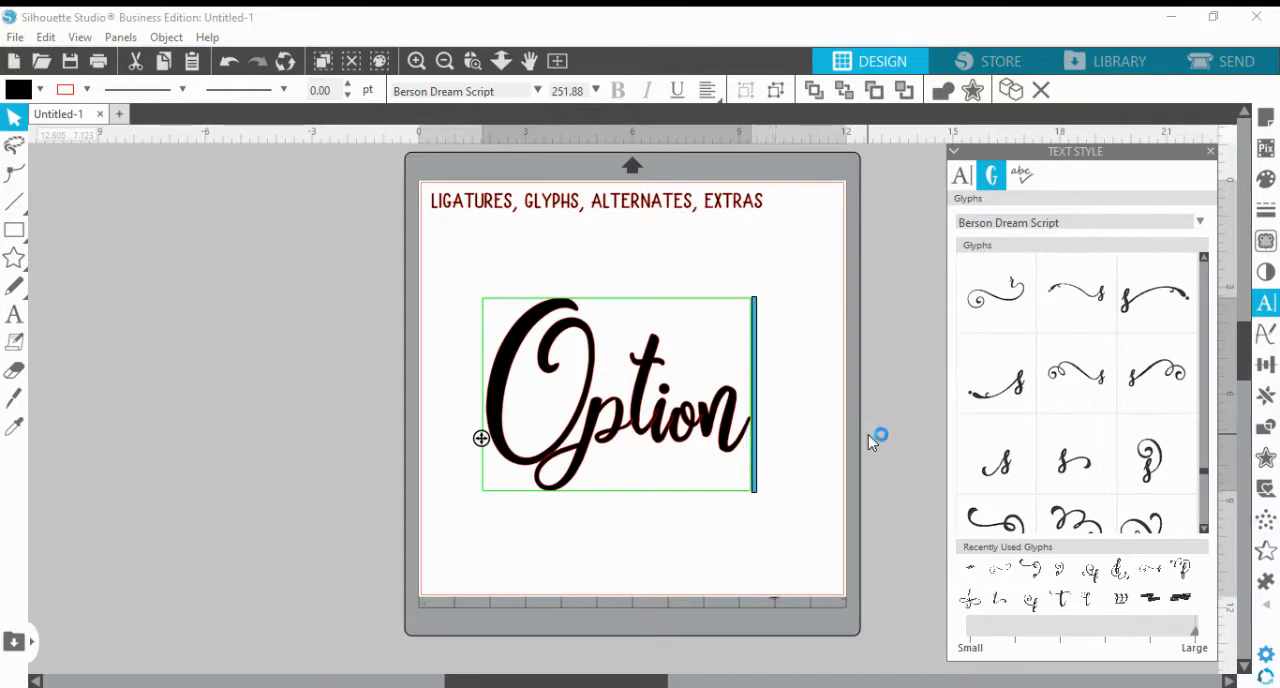
click(1056, 466)
click(734, 537)
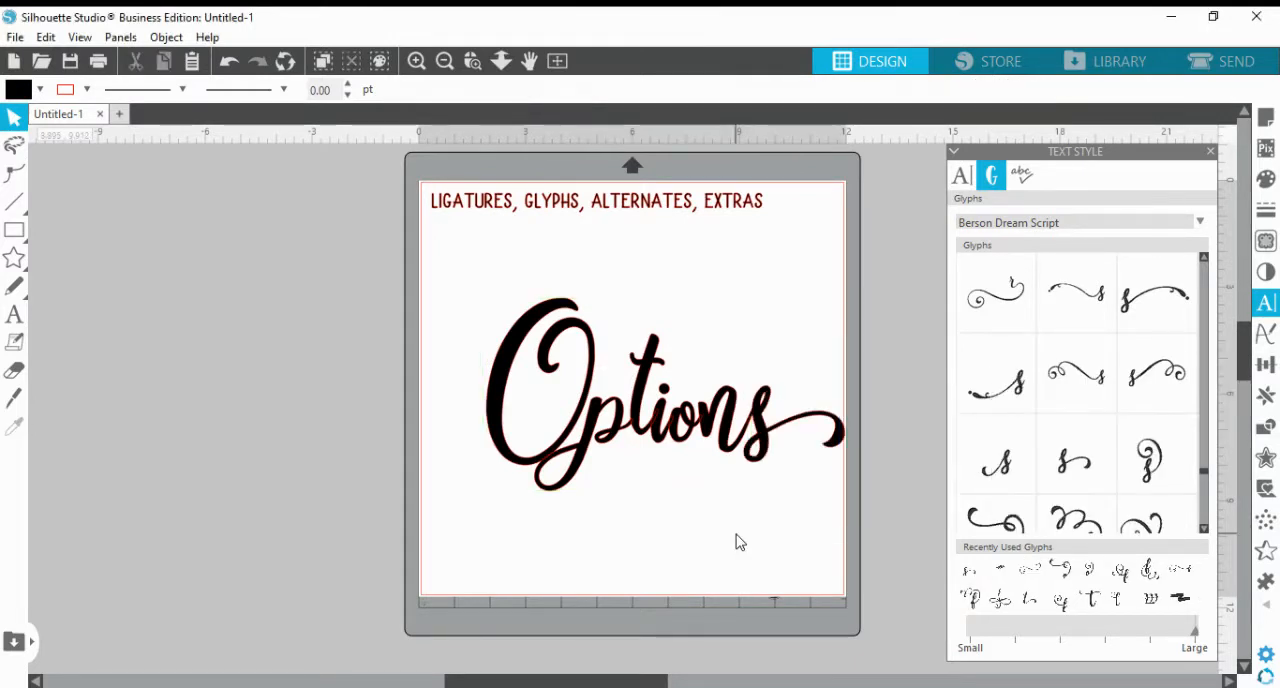
Reopen the "Options" text, remove its swash s and insert the same right-tailed alternate again
double_click(728, 455)
key(Right)
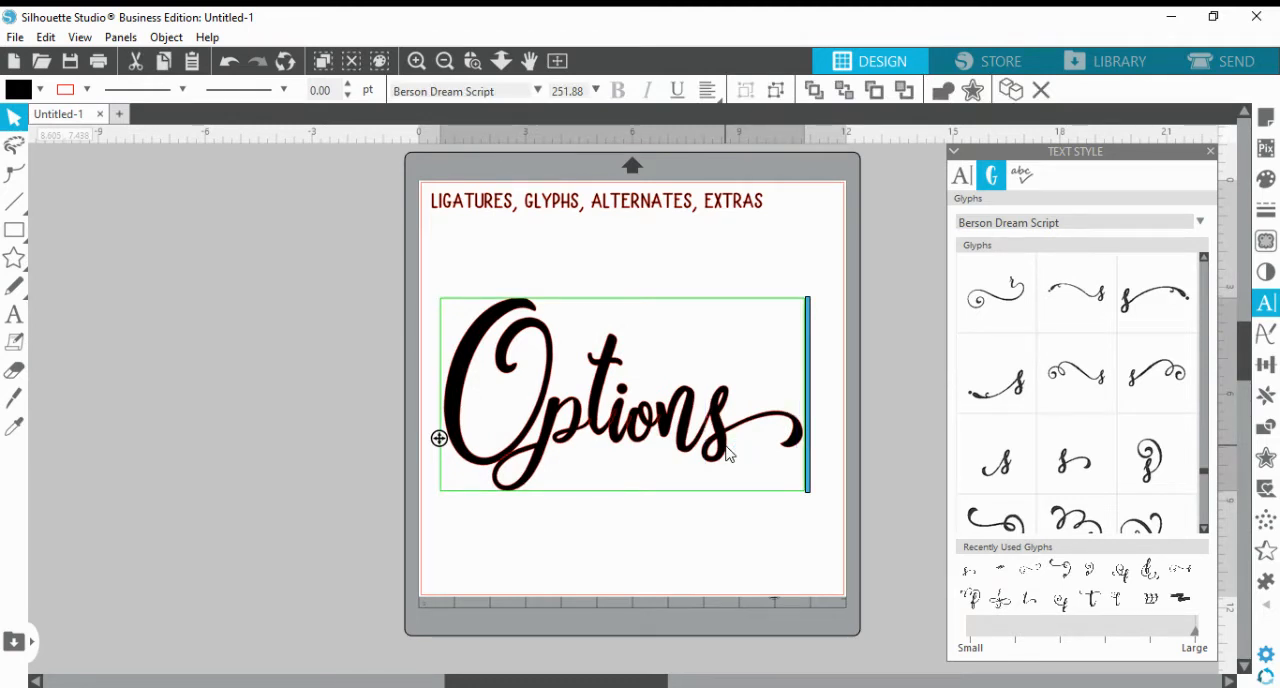
key(BackSpace)
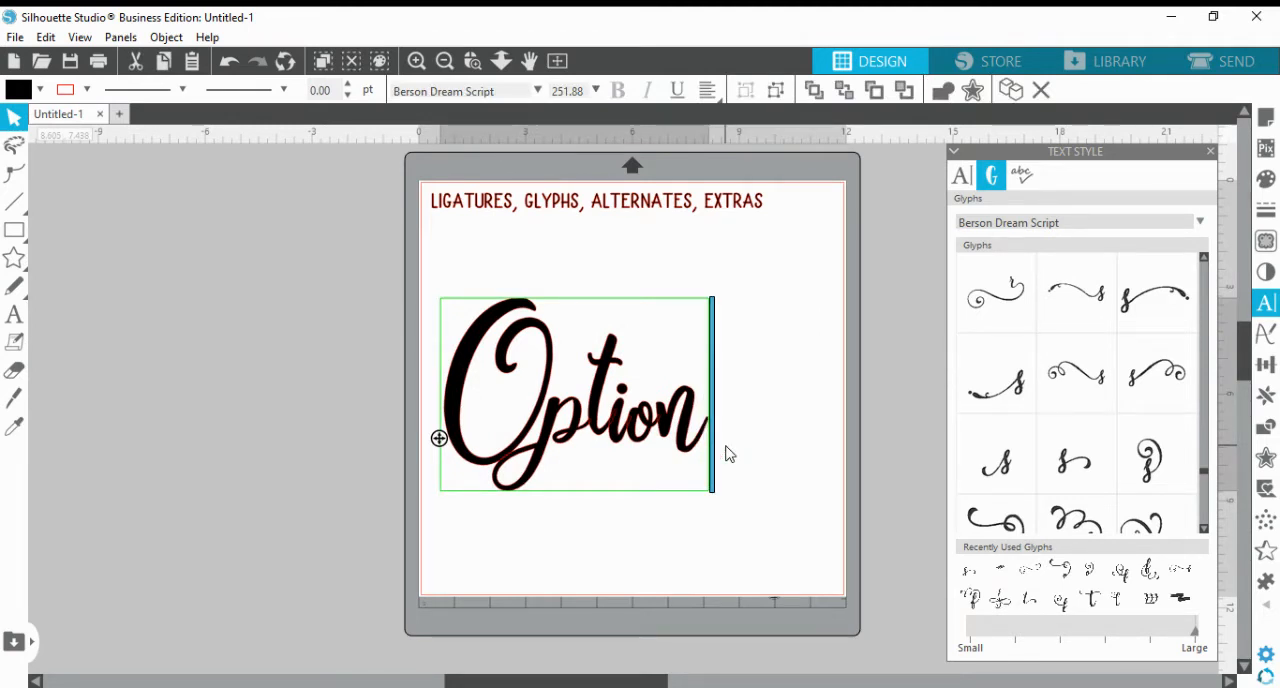
click(1070, 465)
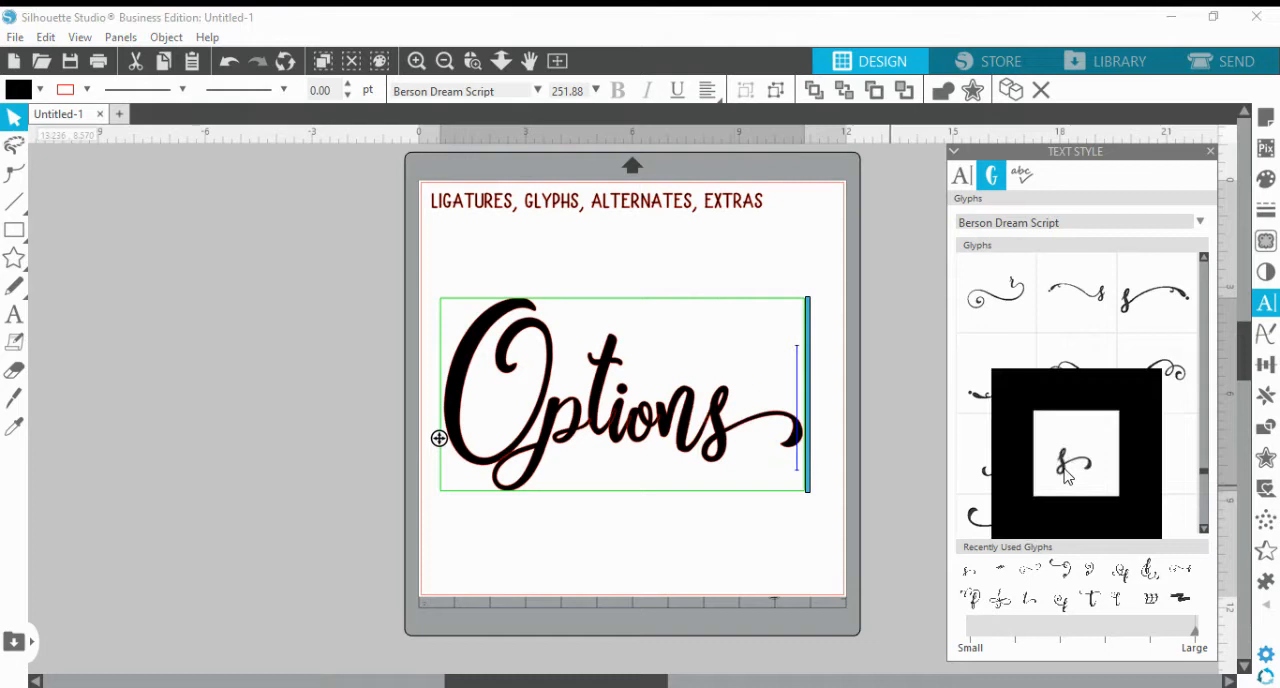
click(659, 586)
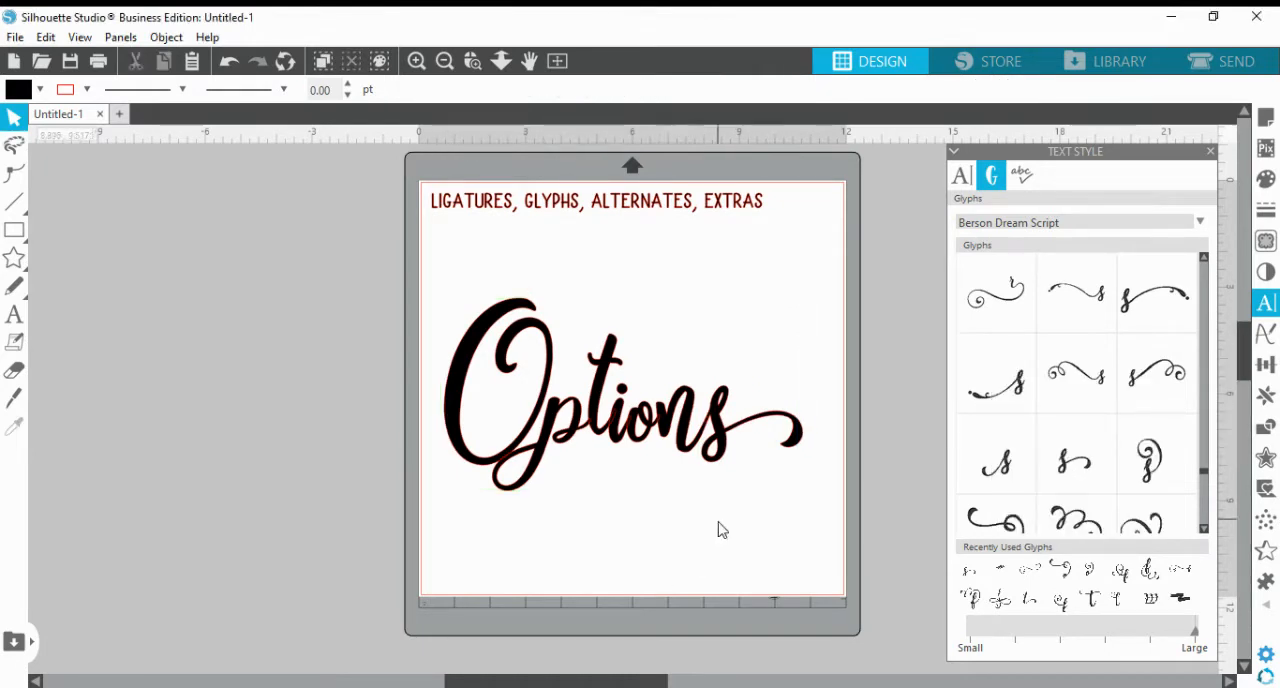
Swap the right-tailed s in "Options" for the alternate s whose tail curls up above the letter
double_click(732, 460)
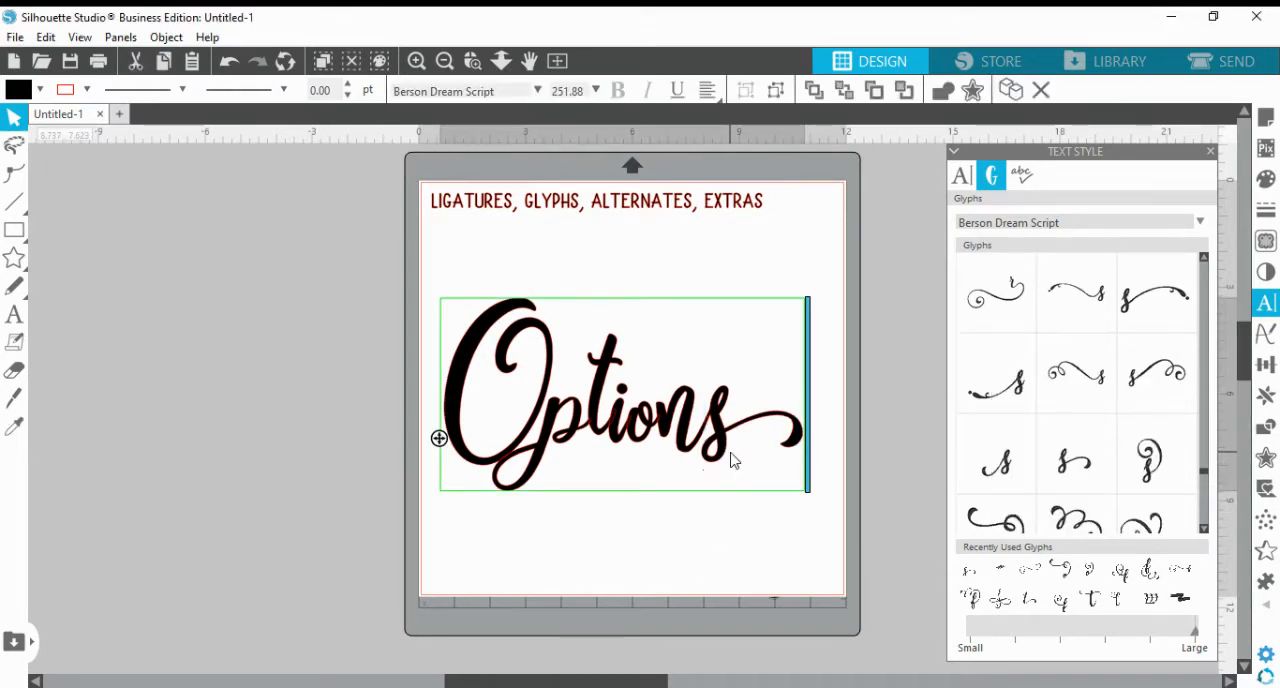
key(BackSpace)
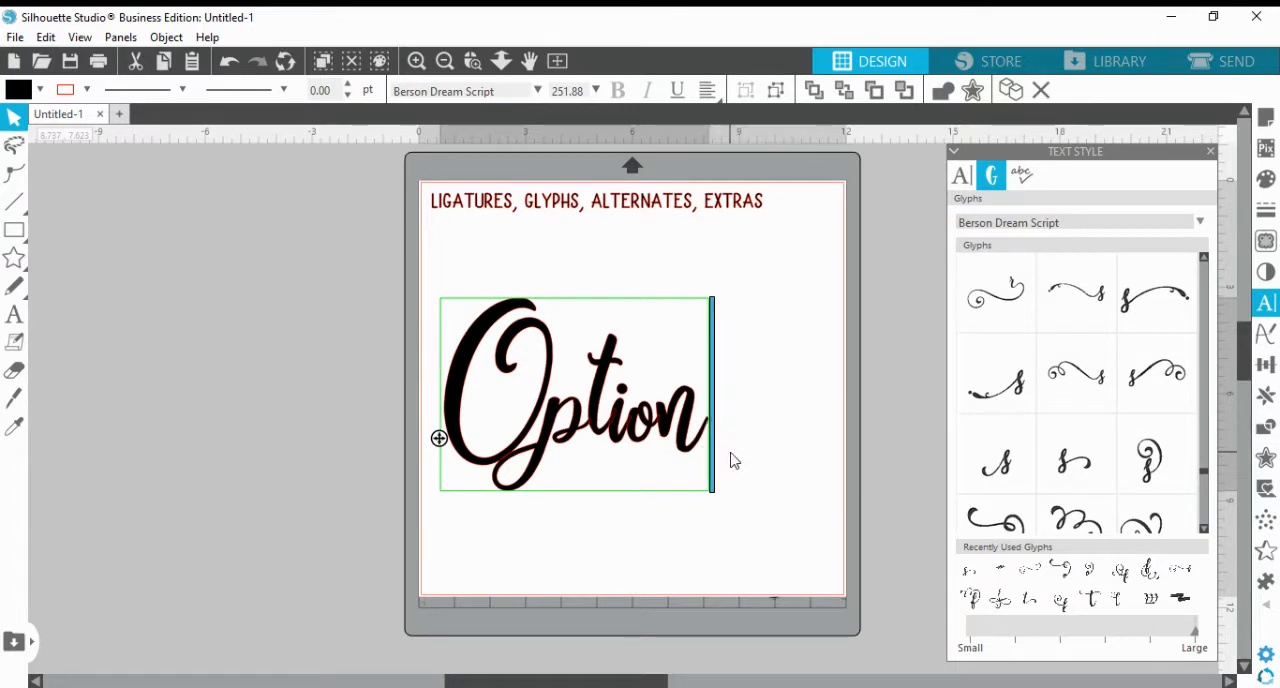
click(1152, 470)
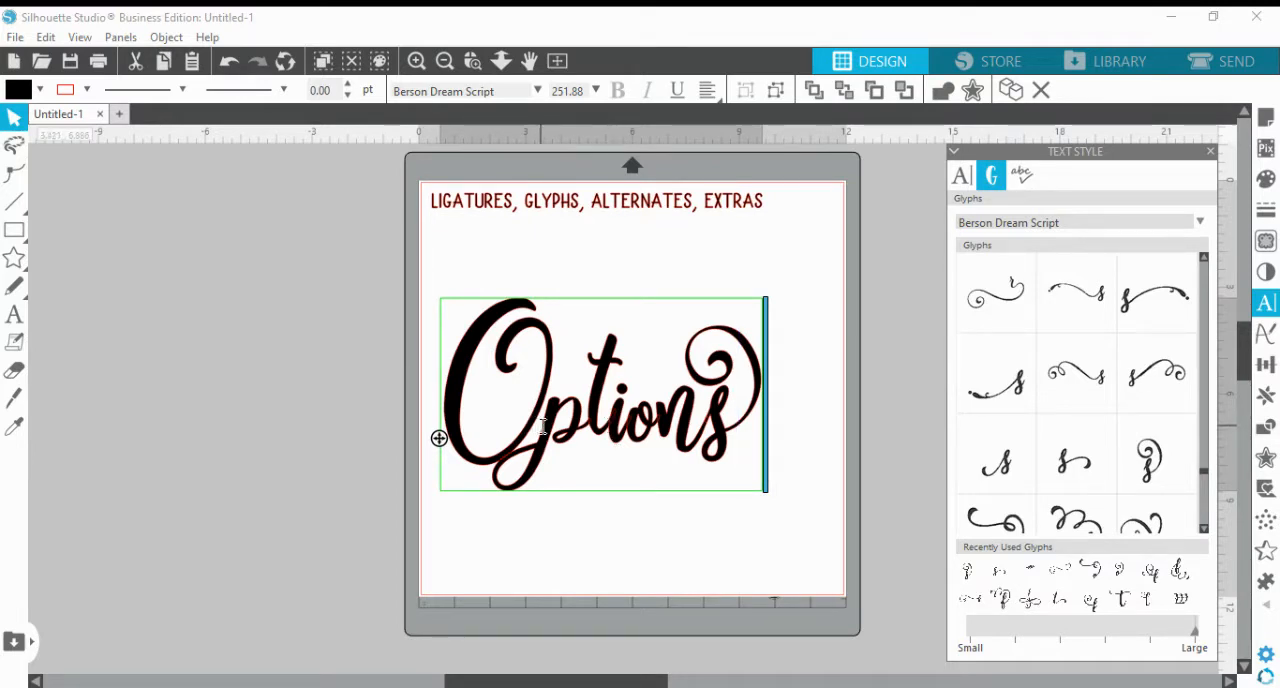
key(Escape)
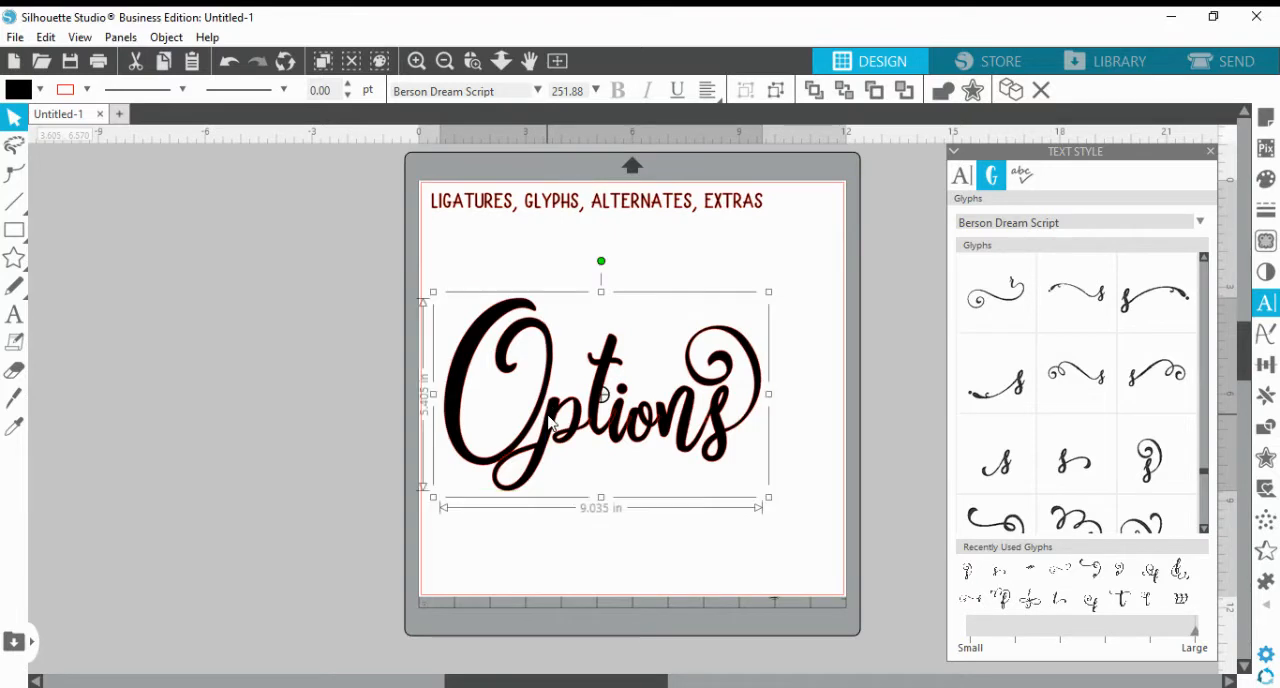
Replace the capital O of "Options" with the lowercase o alternate that has a short tail sweeping out to its left
double_click(549, 422)
key(BackSpace)
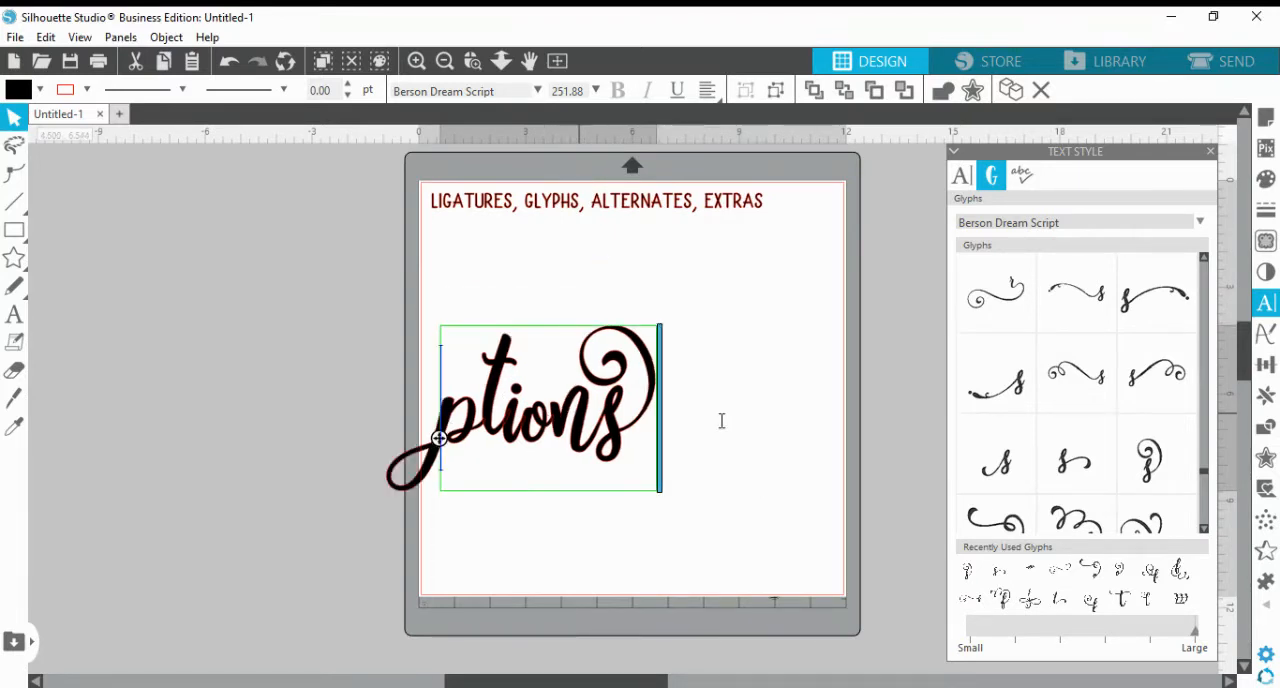
scroll(1201, 508, down, 5)
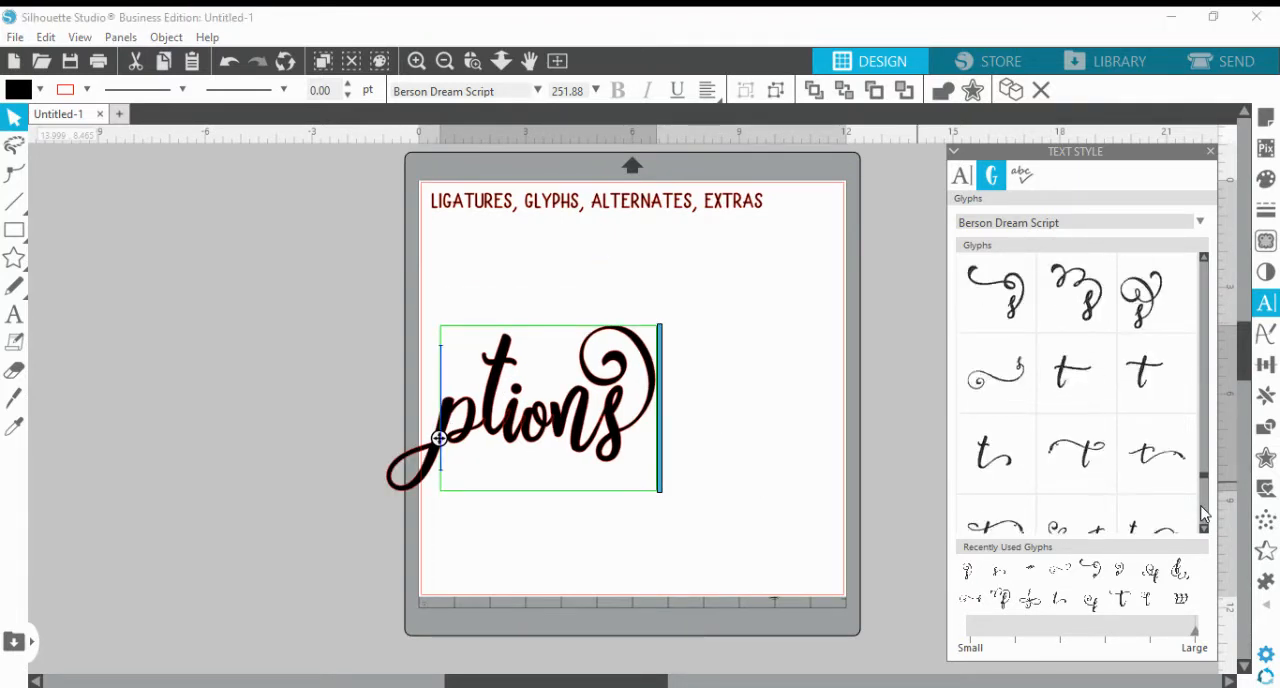
scroll(1201, 514, down, 8)
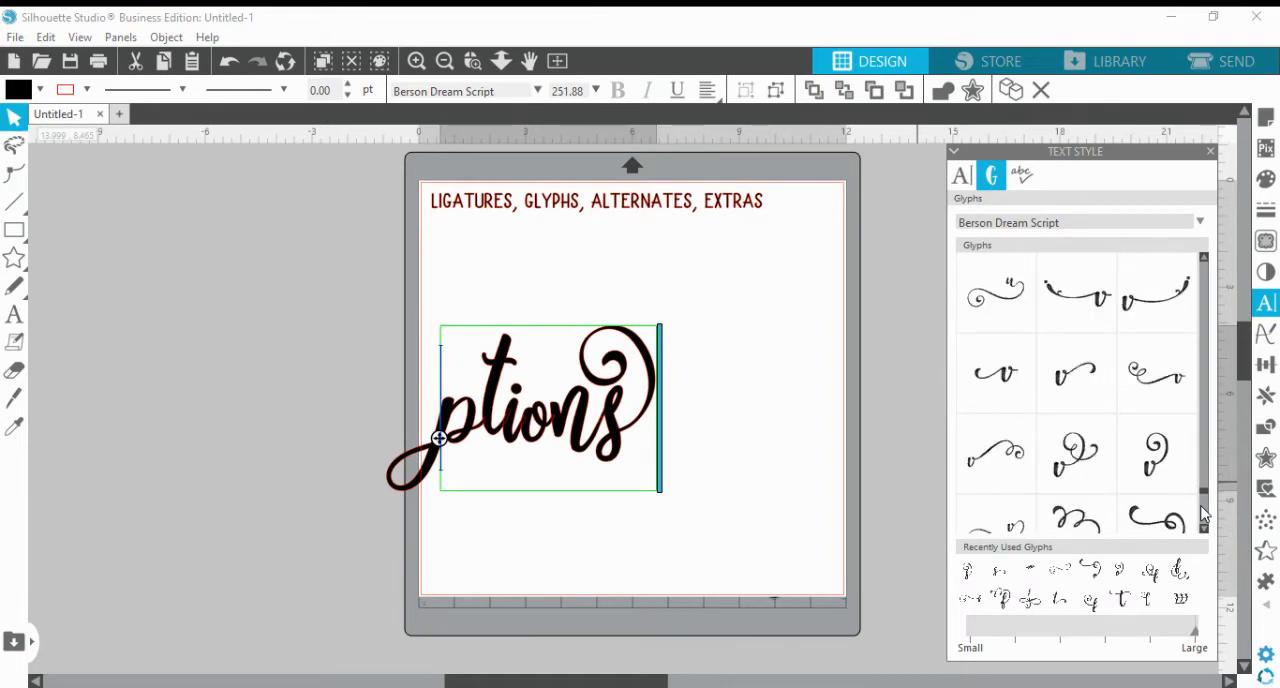
scroll(1201, 514, down, 6)
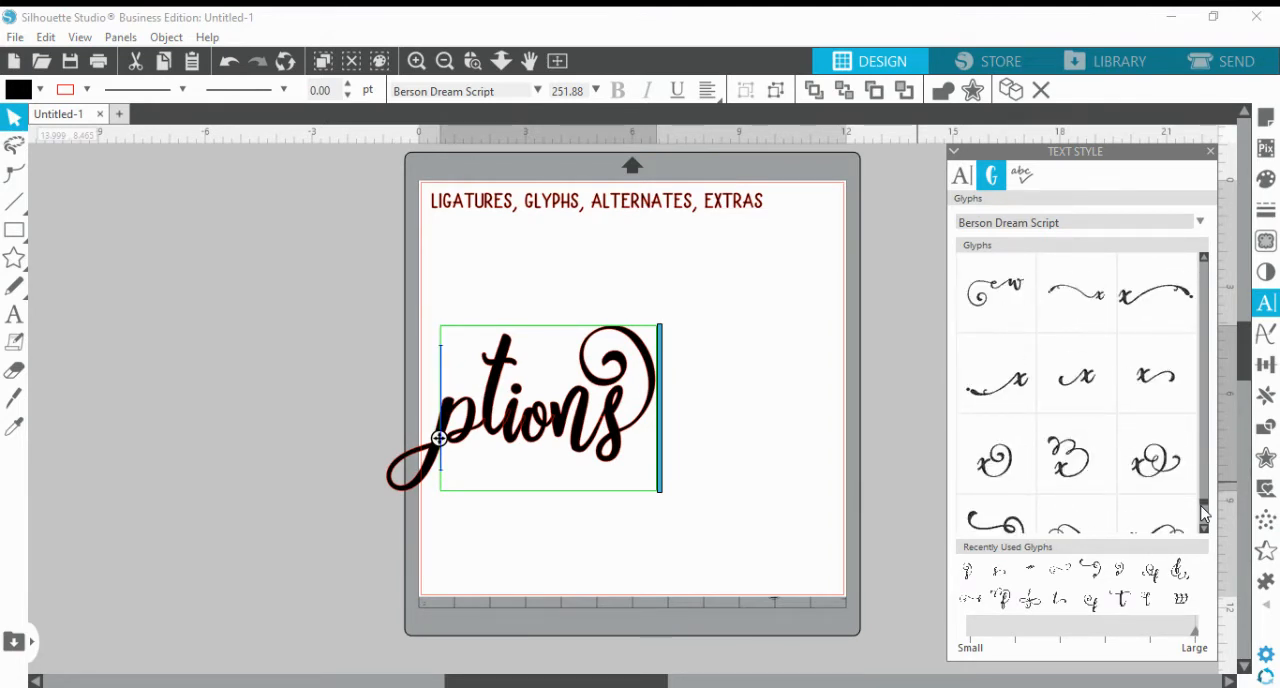
scroll(1205, 522, down, 6)
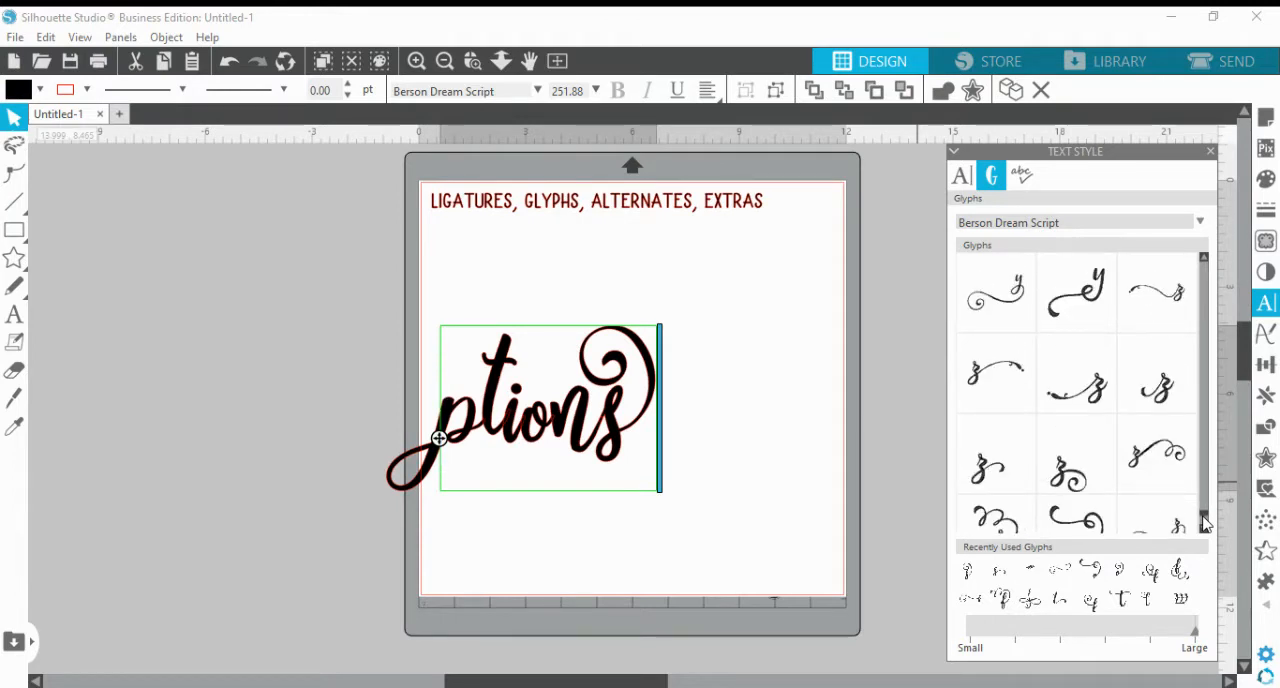
scroll(1205, 522, down, 6)
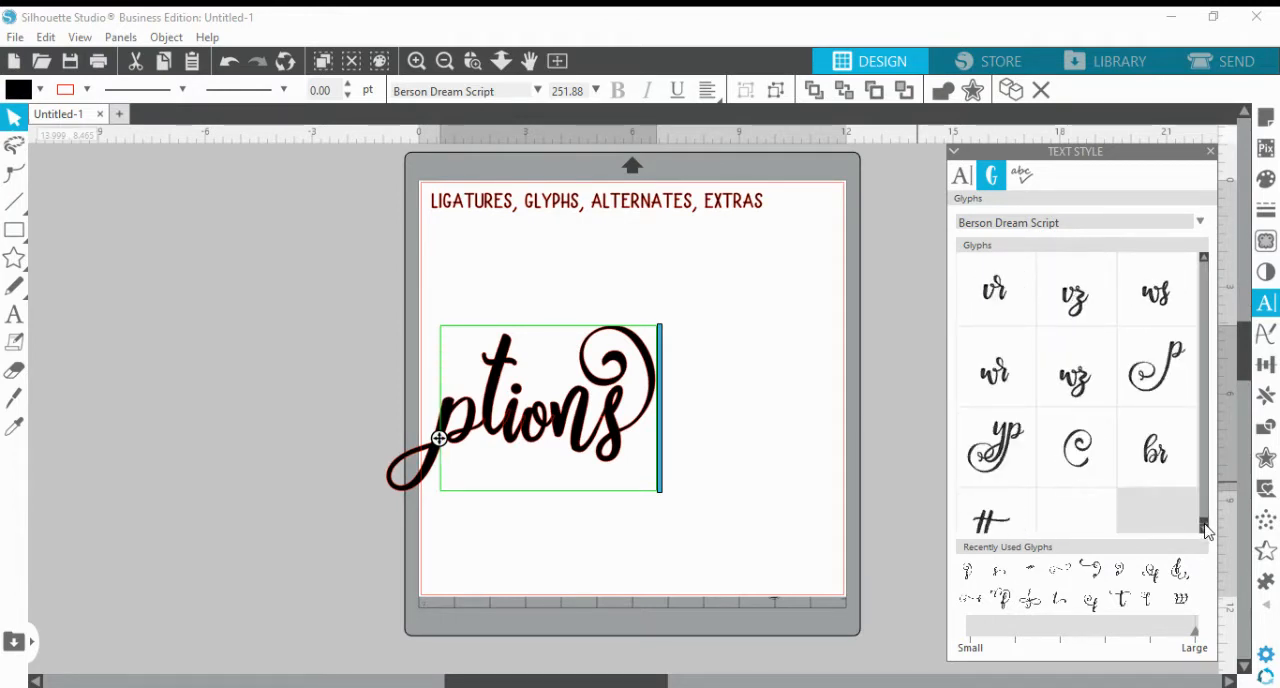
scroll(1205, 286, up, 3)
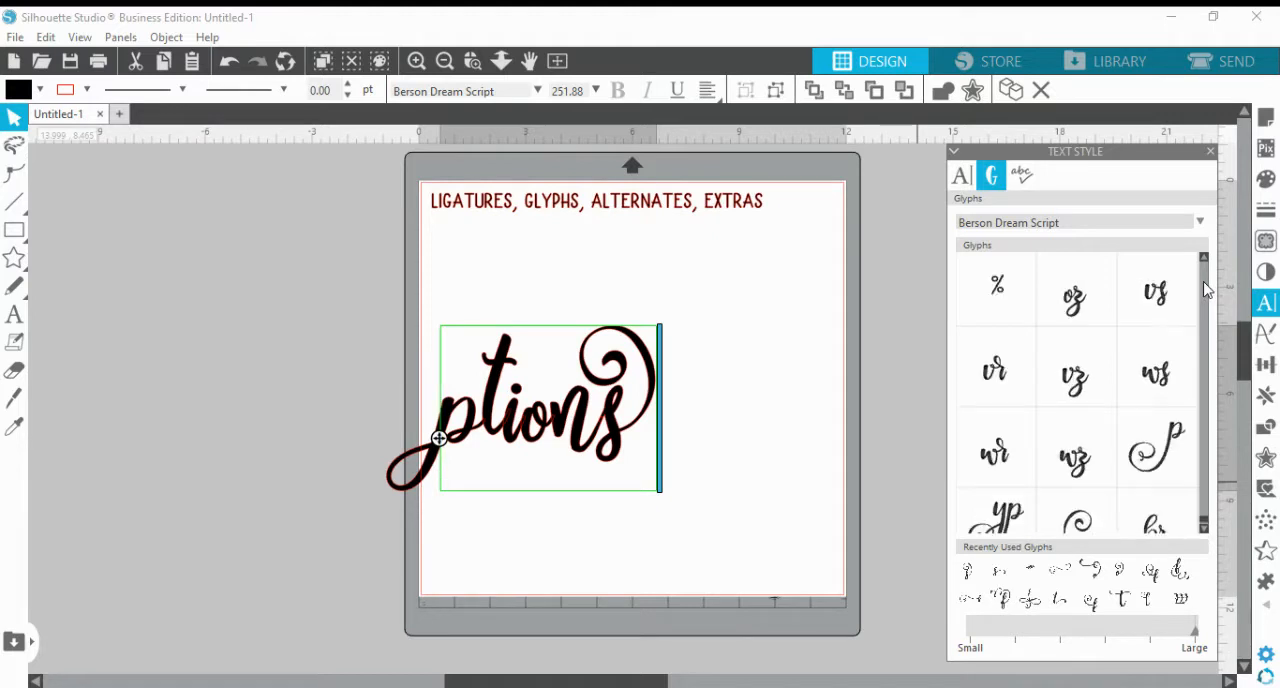
scroll(1207, 289, up, 8)
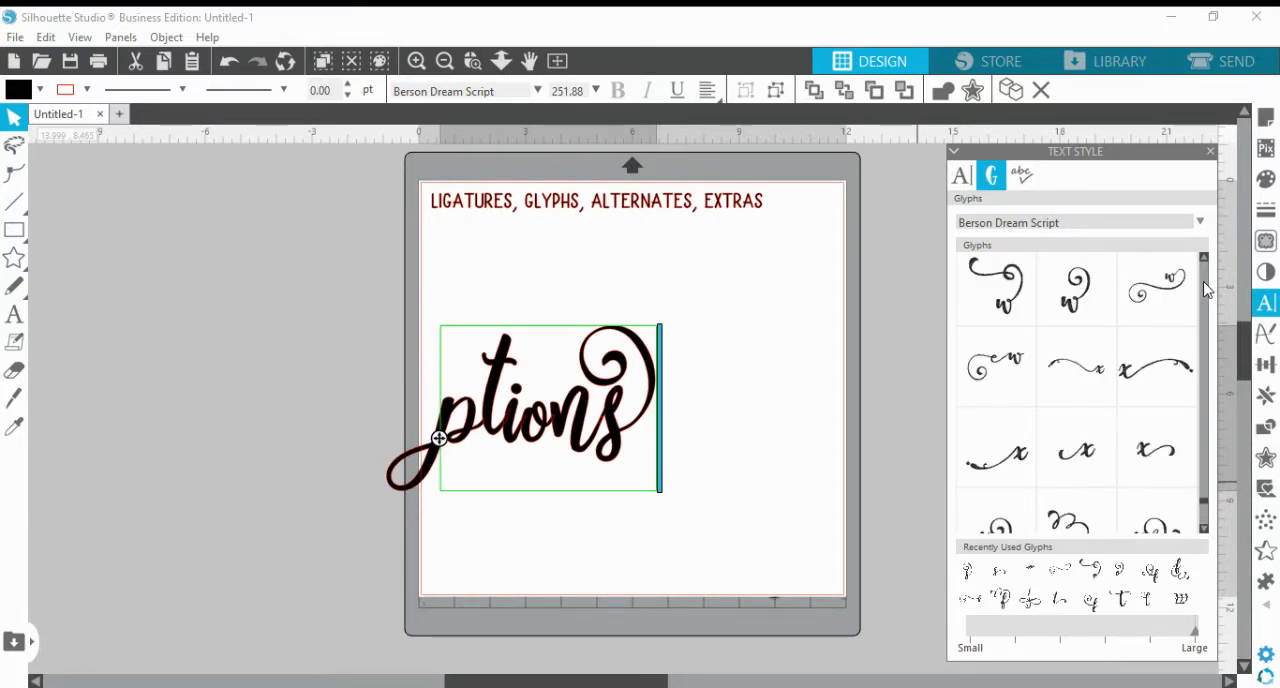
scroll(1207, 289, up, 6)
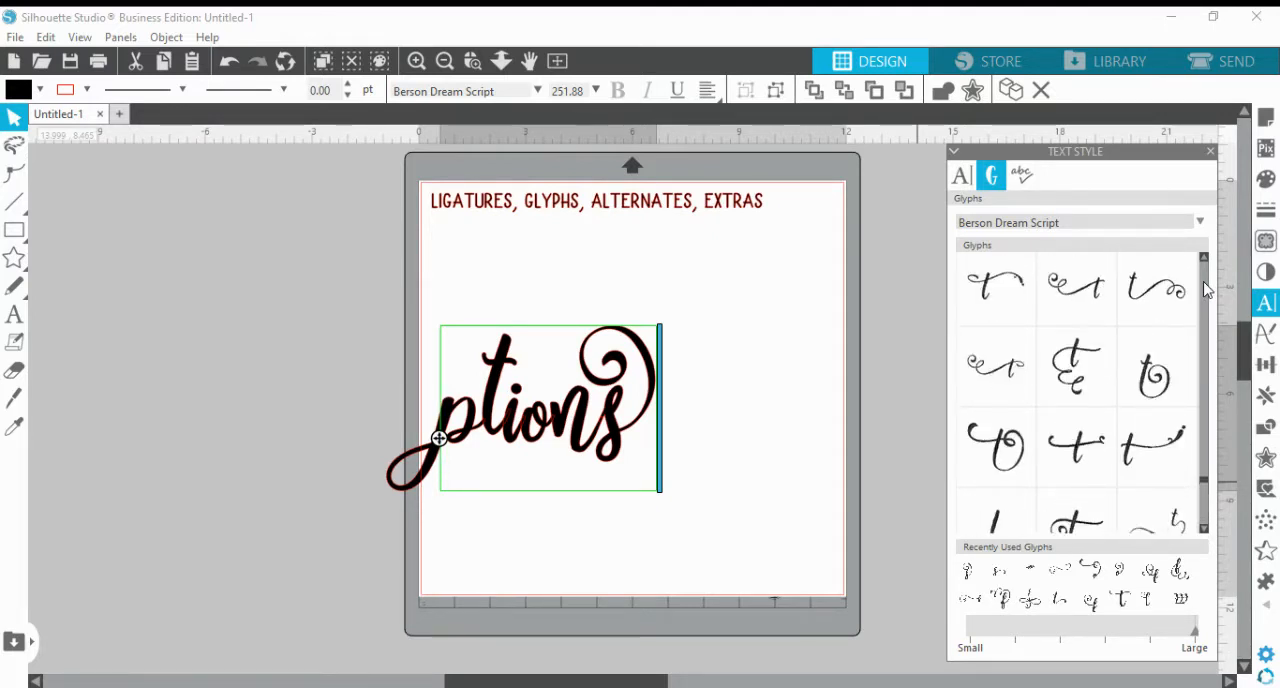
scroll(1207, 289, up, 8)
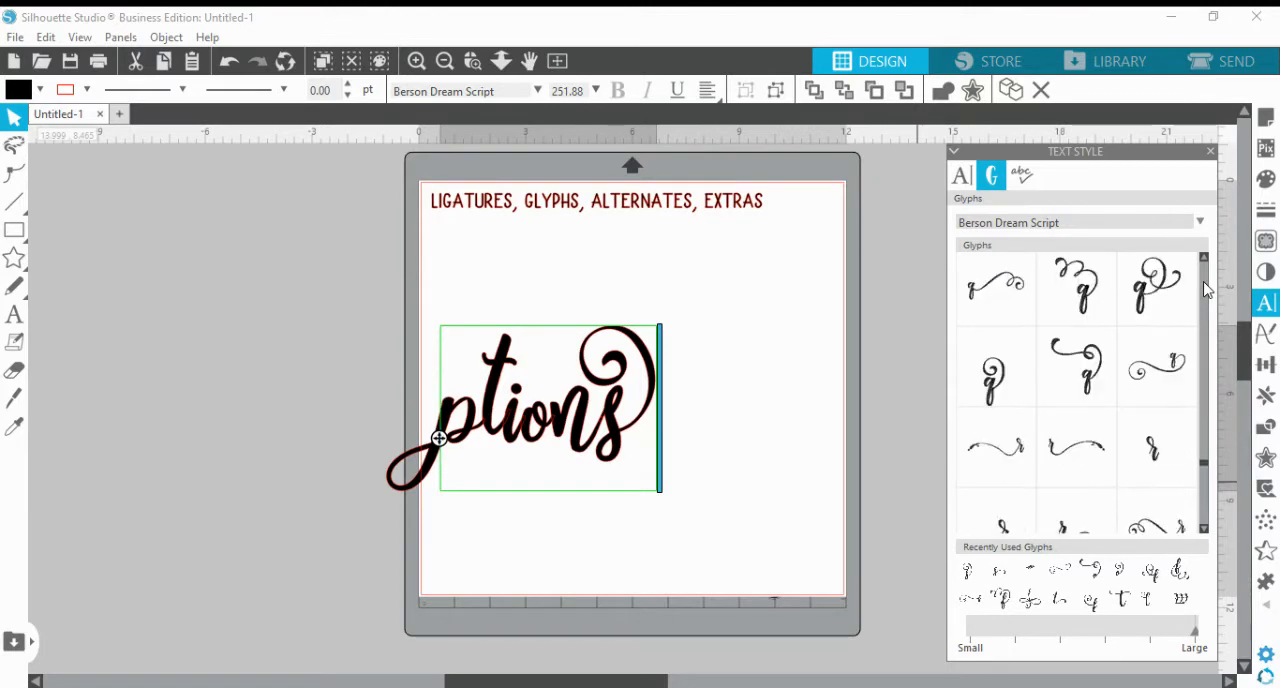
scroll(1207, 289, up, 8)
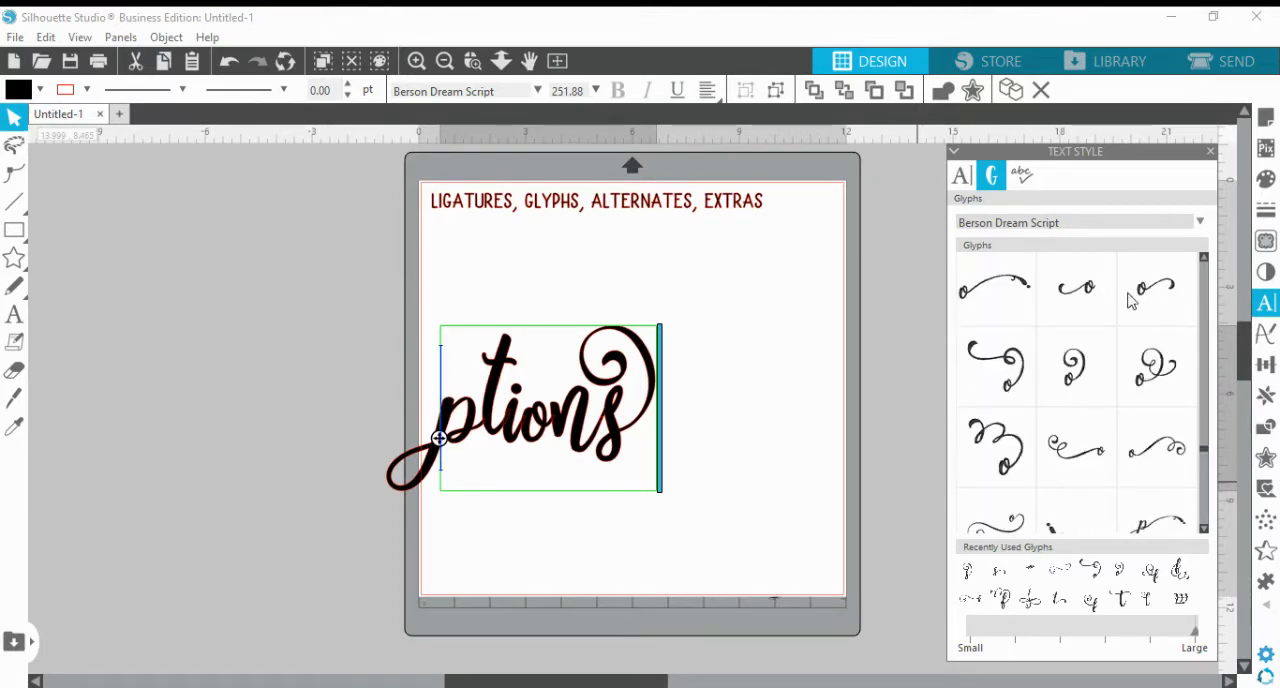
double_click(1093, 295)
click(860, 429)
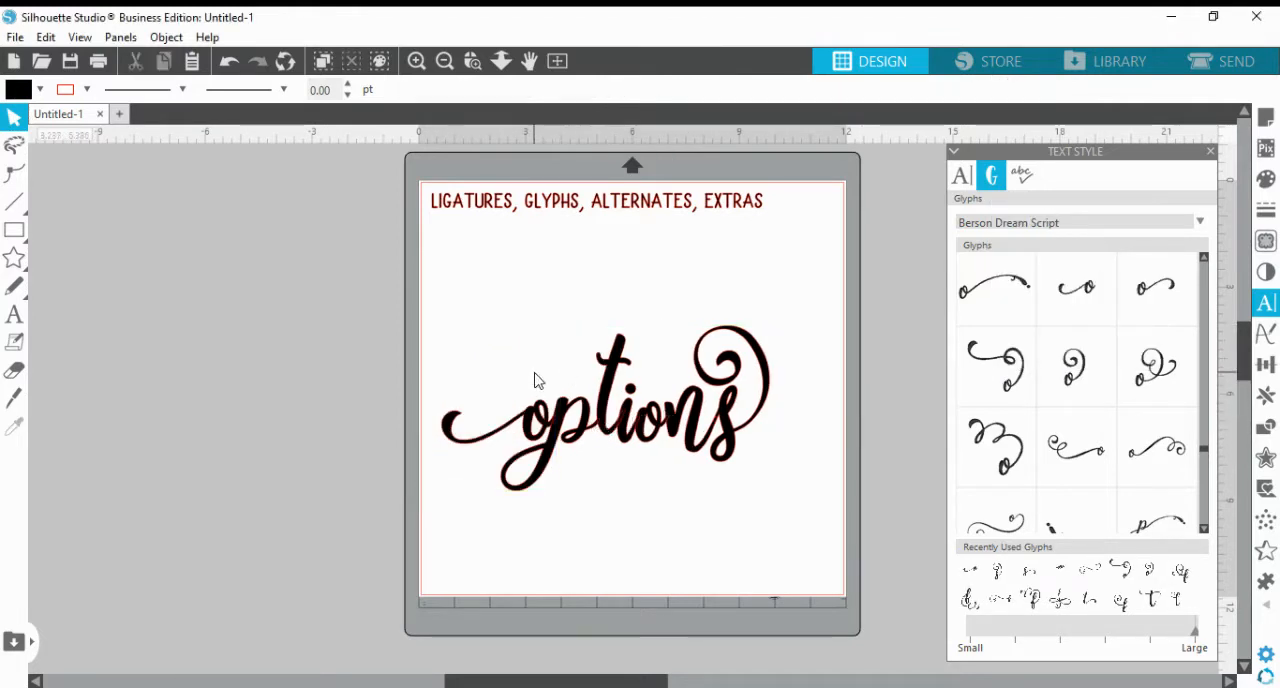
Swap the left-tailed lowercase o at the start of the word back to a regular capital O
double_click(558, 424)
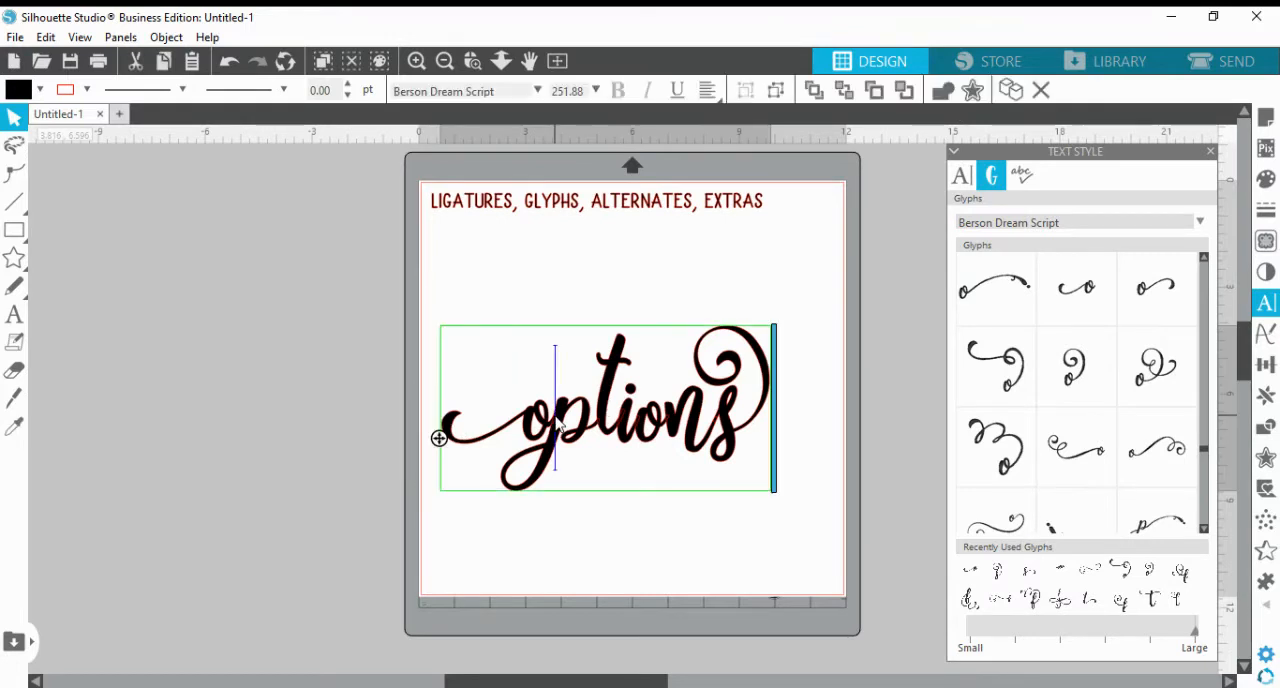
key(BackSpace)
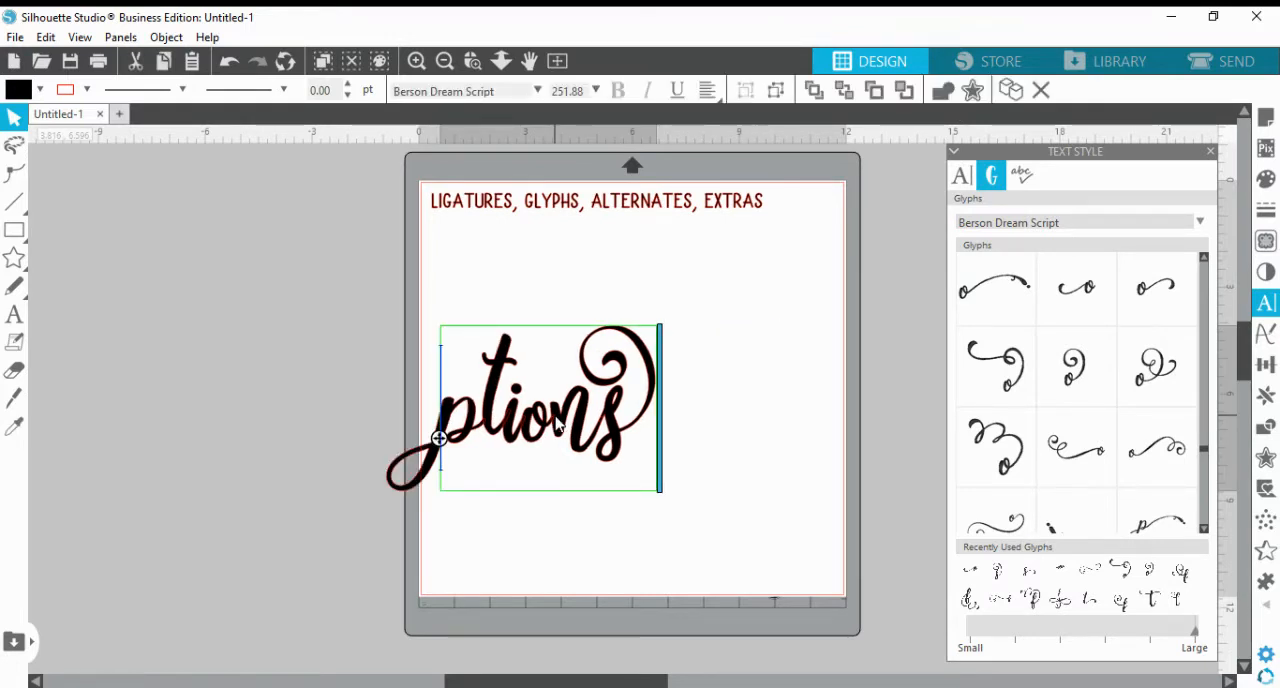
text(O)
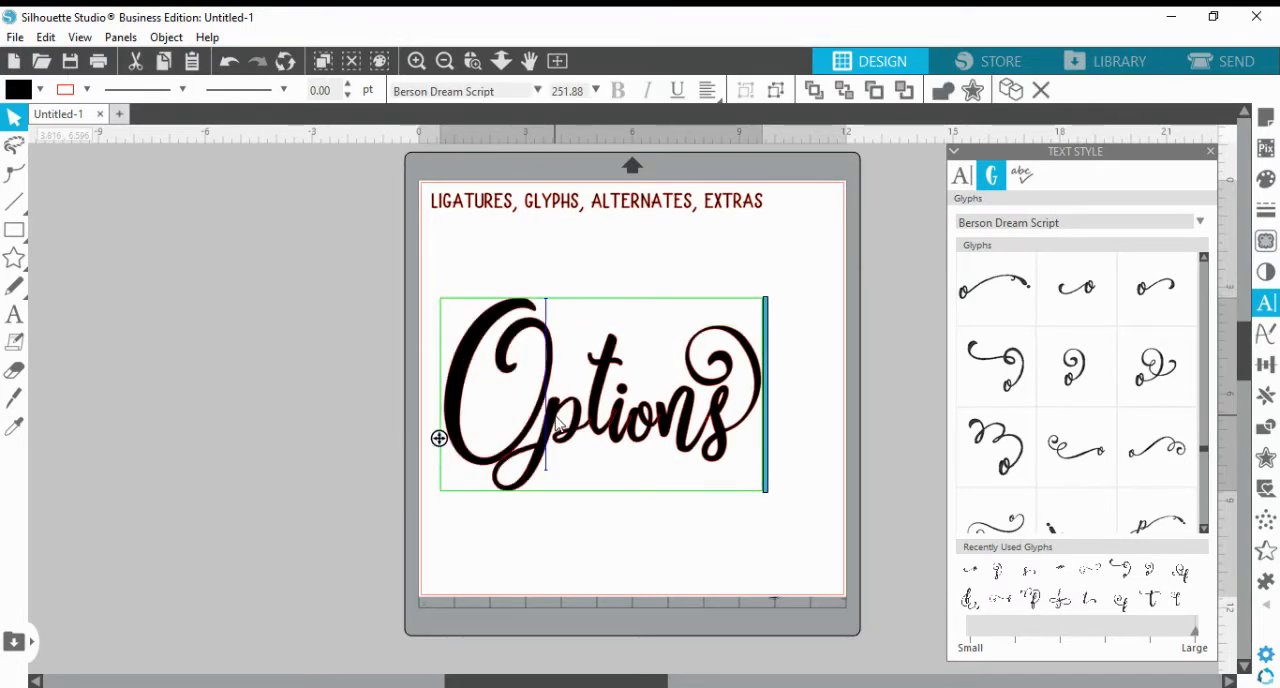
click(626, 268)
Remove the t from "Options" and try the alternate t with the long curled tail sweeping out to its left in its place
double_click(612, 434)
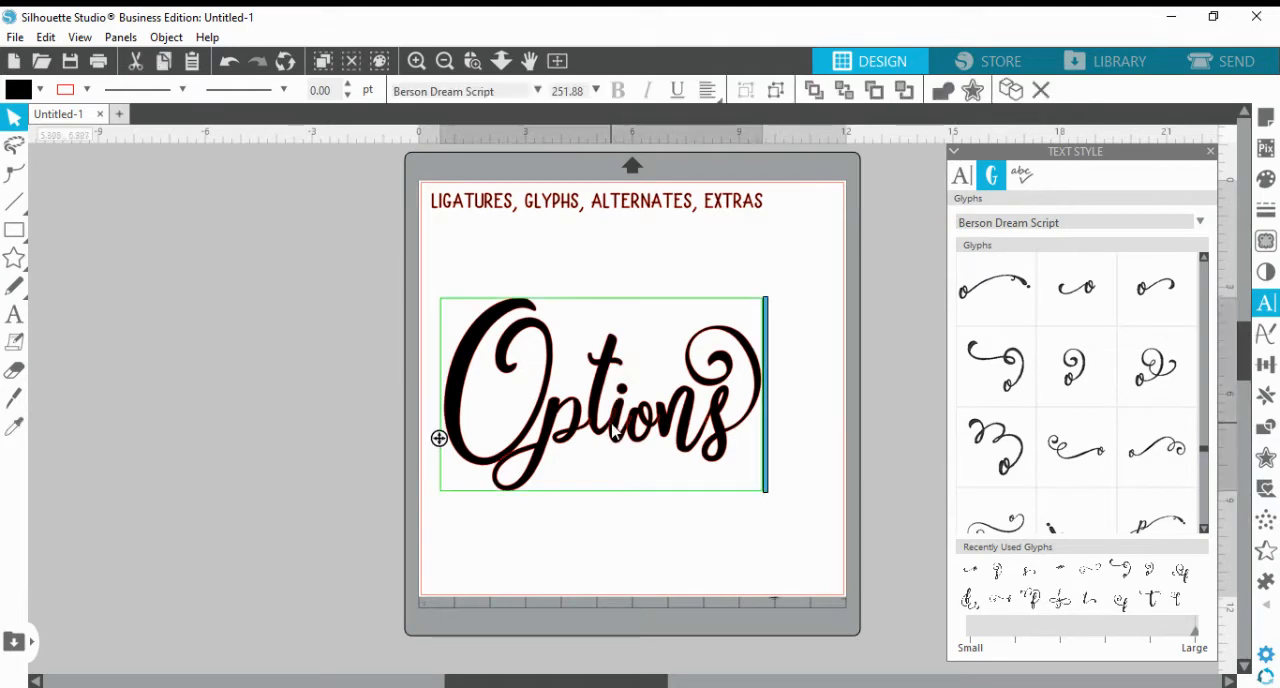
key(BackSpace)
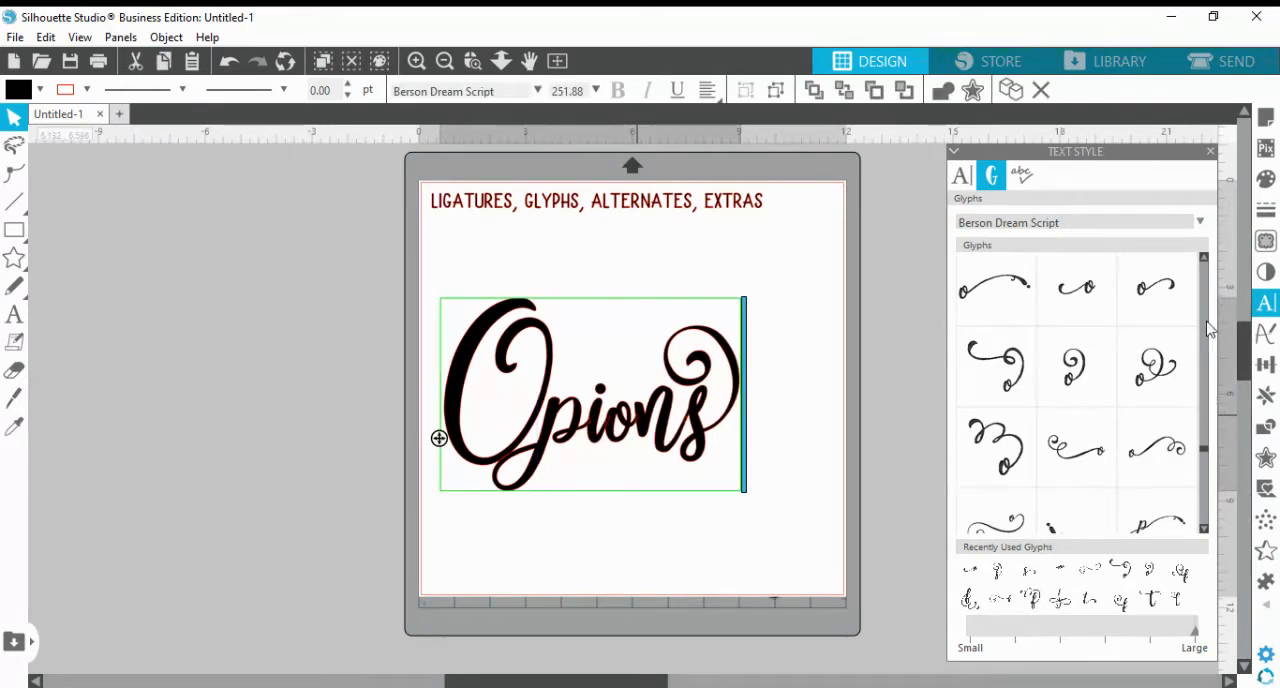
click(1204, 525)
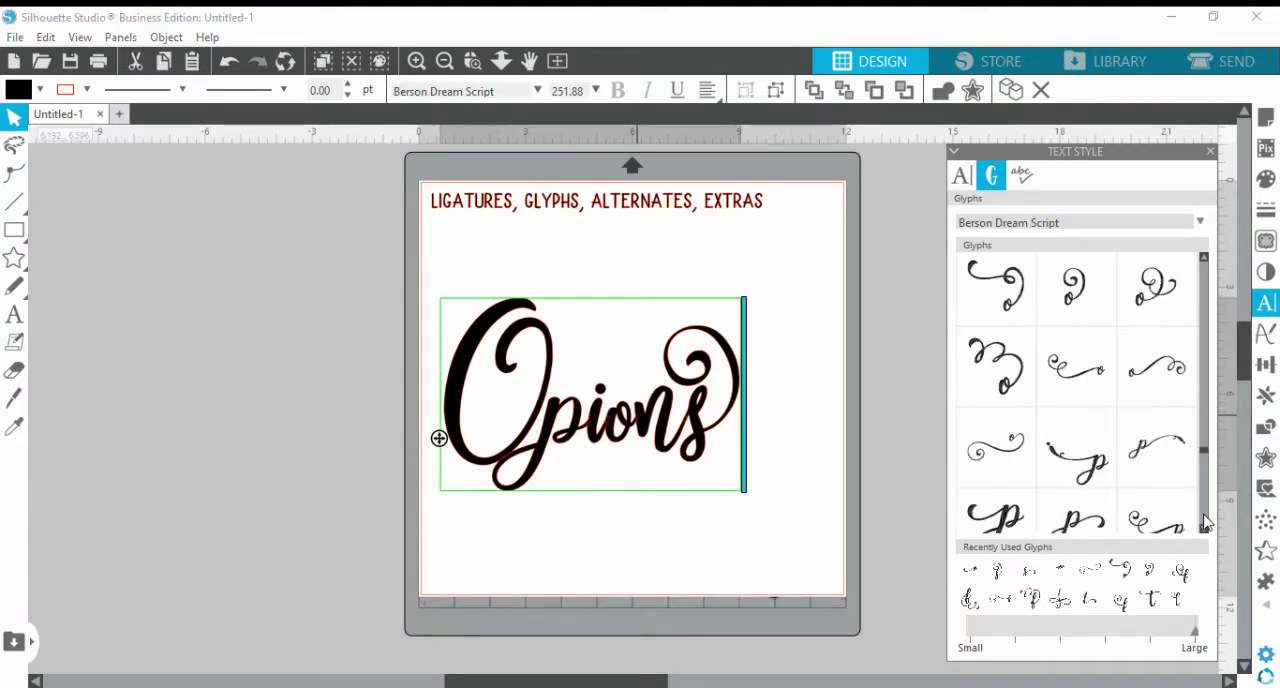
click(1204, 525)
click(1204, 525)
click(1204, 525)
click(1204, 525)
click(1204, 525)
click(1204, 525)
click(1204, 525)
click(1204, 525)
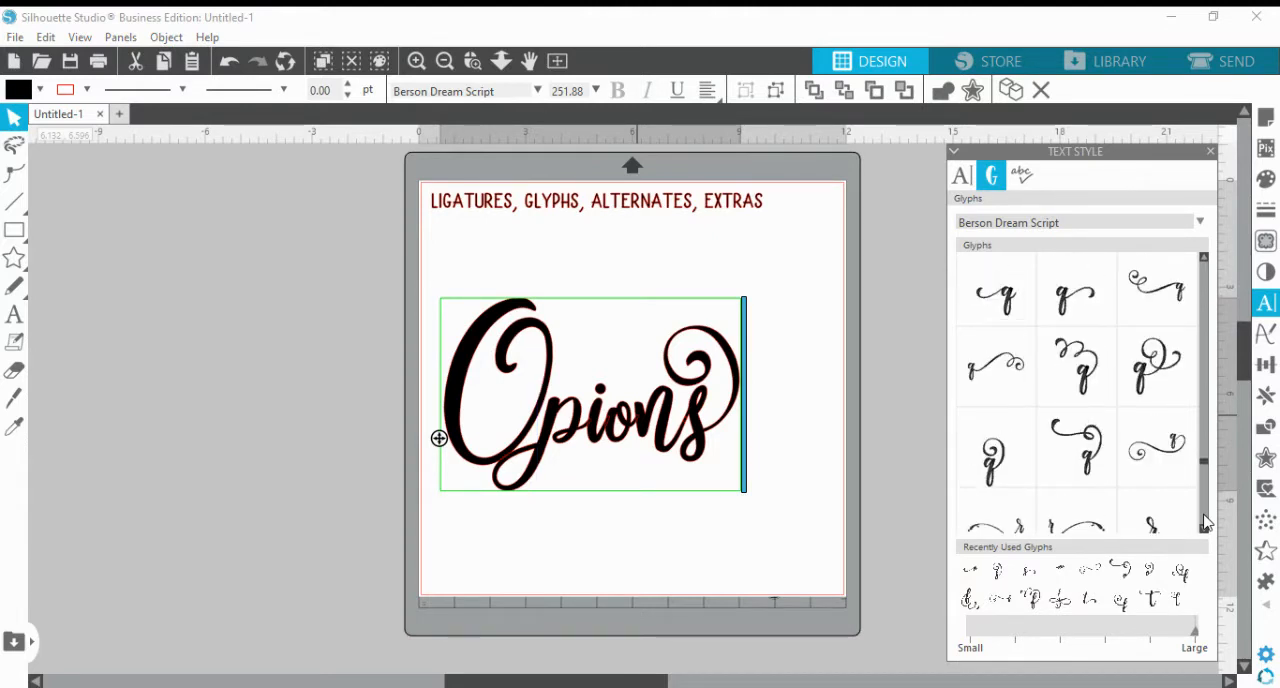
click(1204, 525)
click(1204, 525)
click(1204, 525)
click(1204, 525)
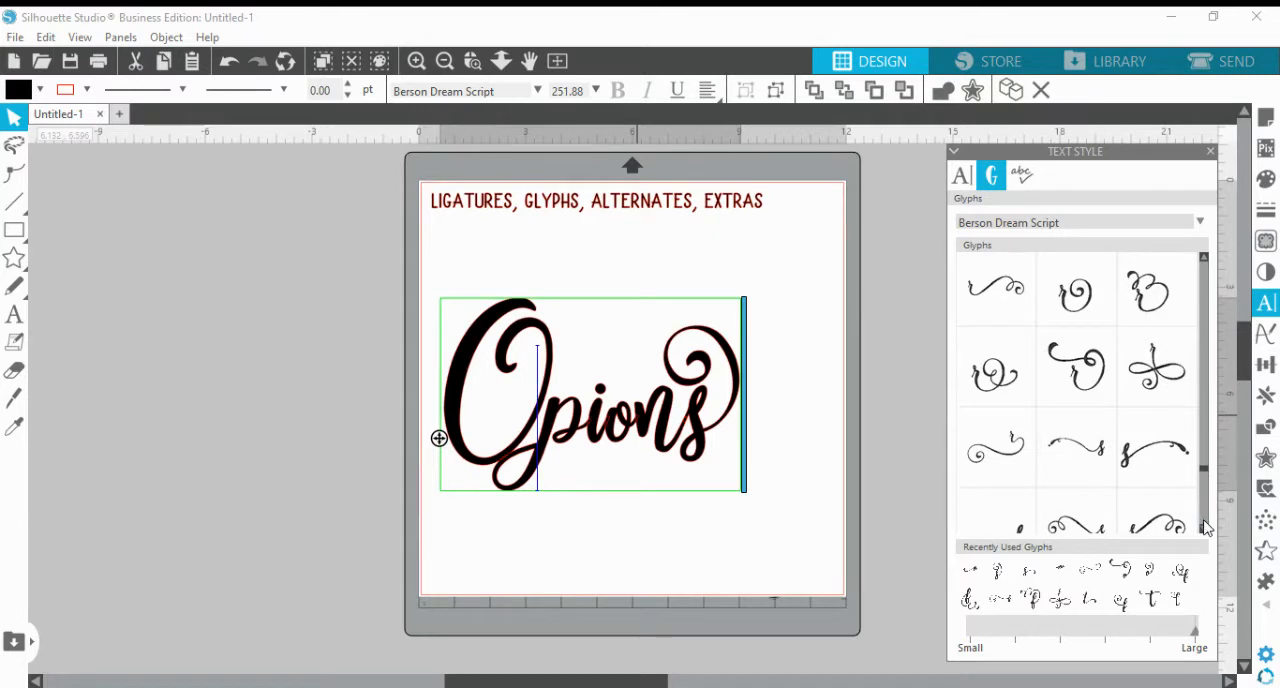
click(1204, 525)
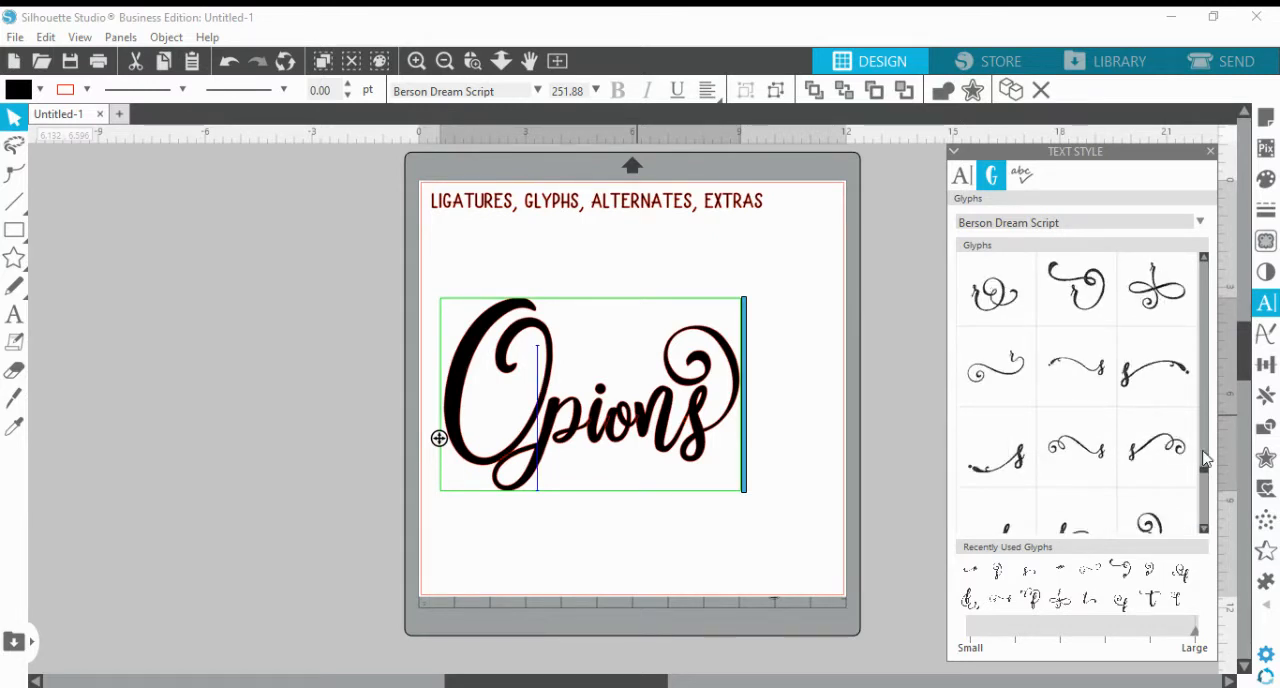
scroll(1206, 499, down, 4)
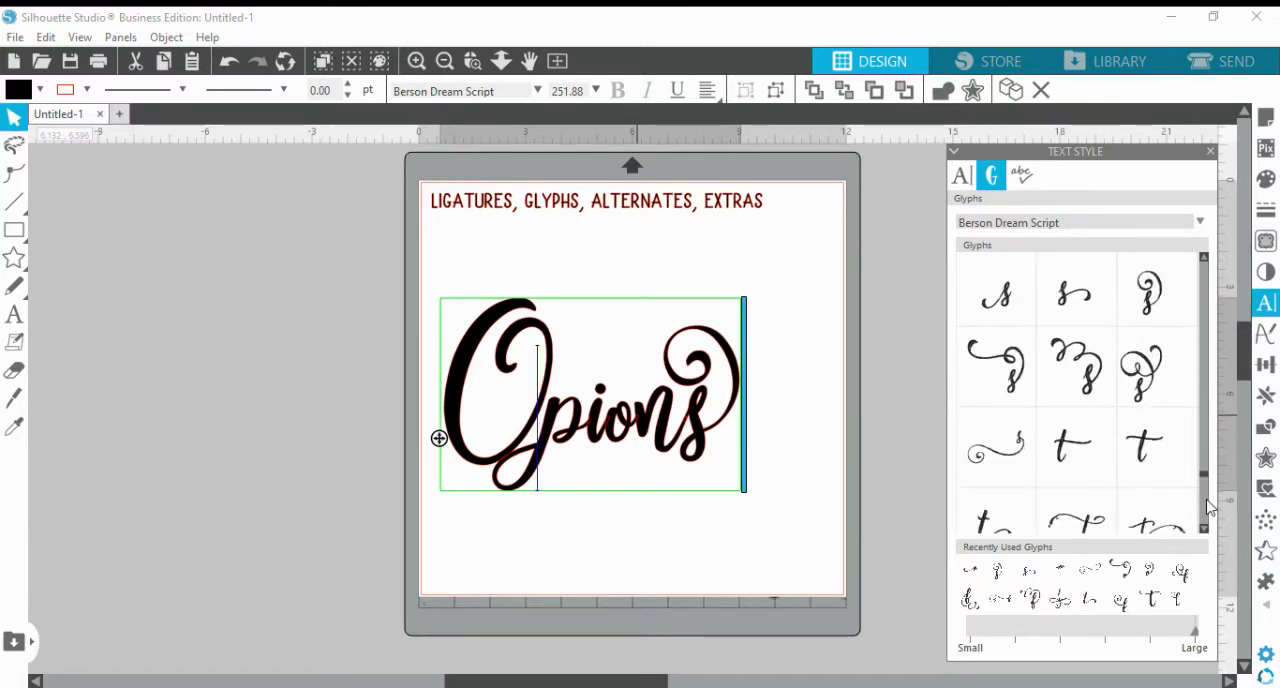
scroll(1210, 507, down, 2)
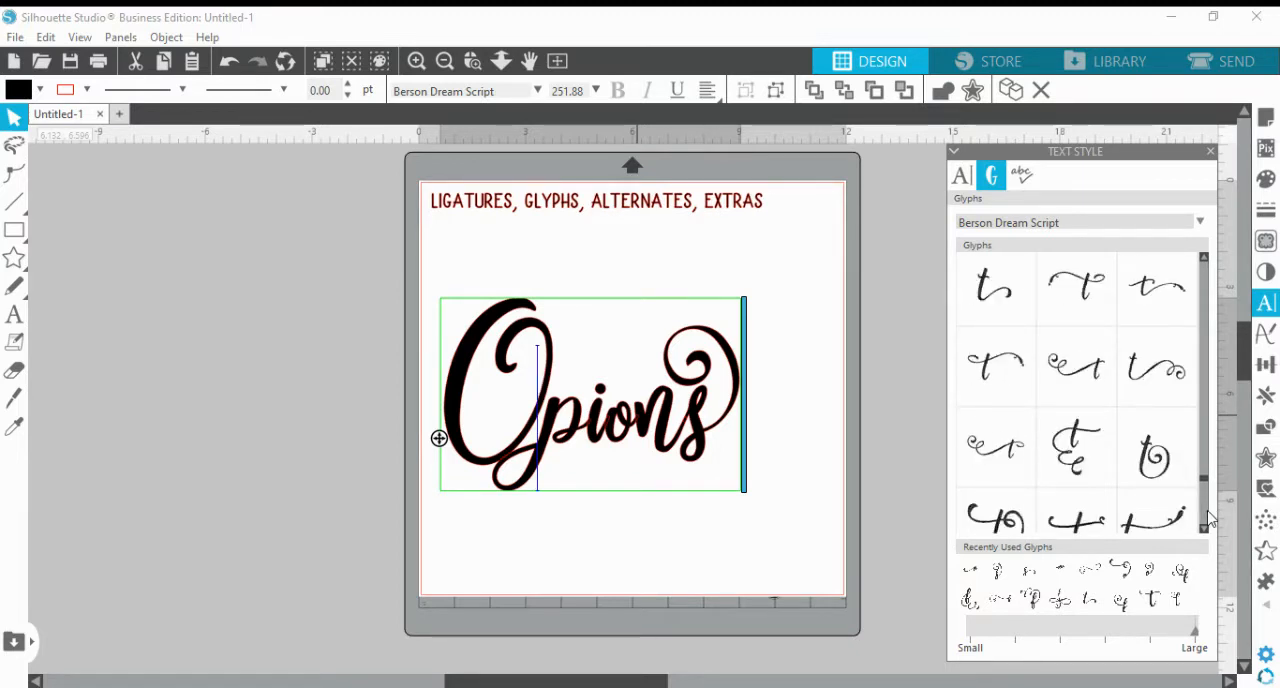
click(1012, 460)
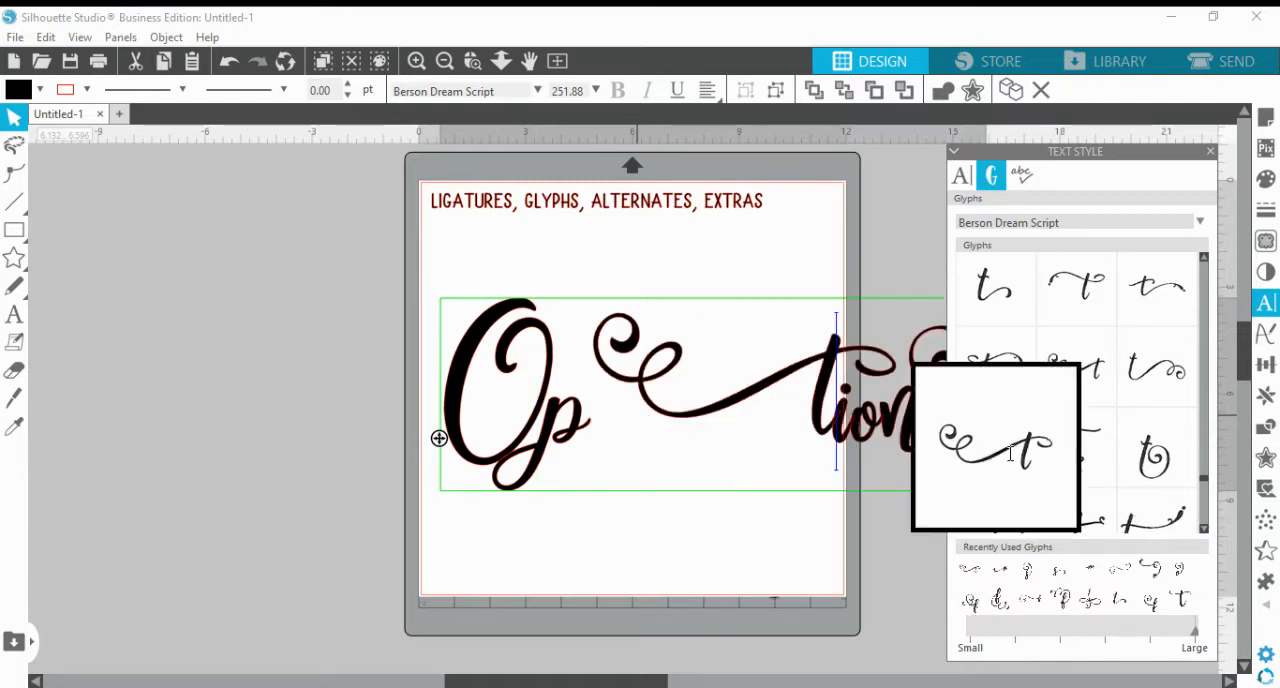
key(BackSpace)
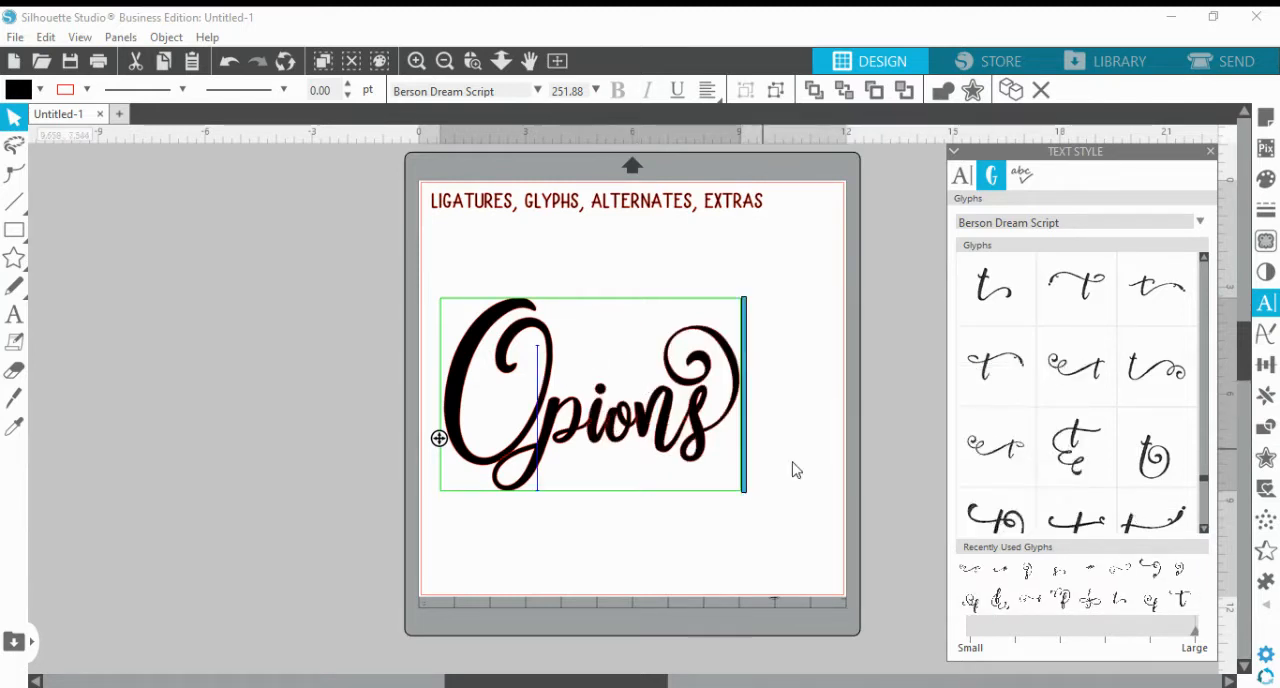
Try the alternate t whose crossbar begins in a round curl between the p and i, and undo the insertion
click(1204, 528)
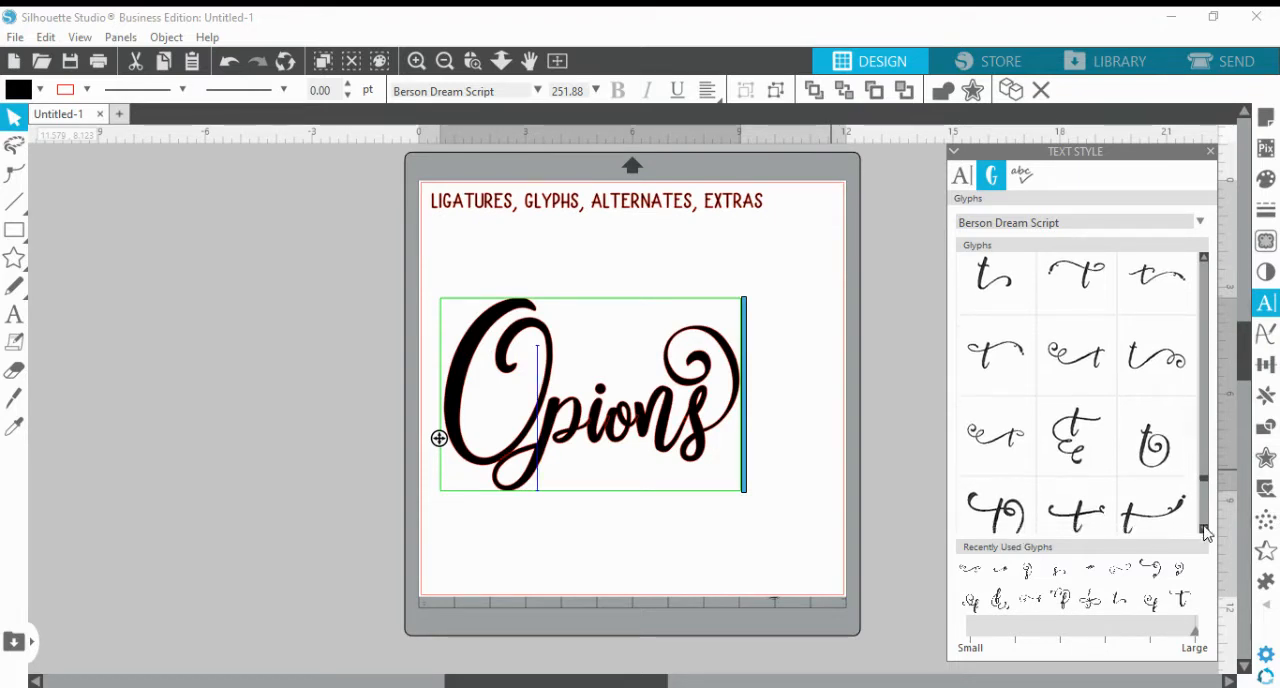
click(1204, 530)
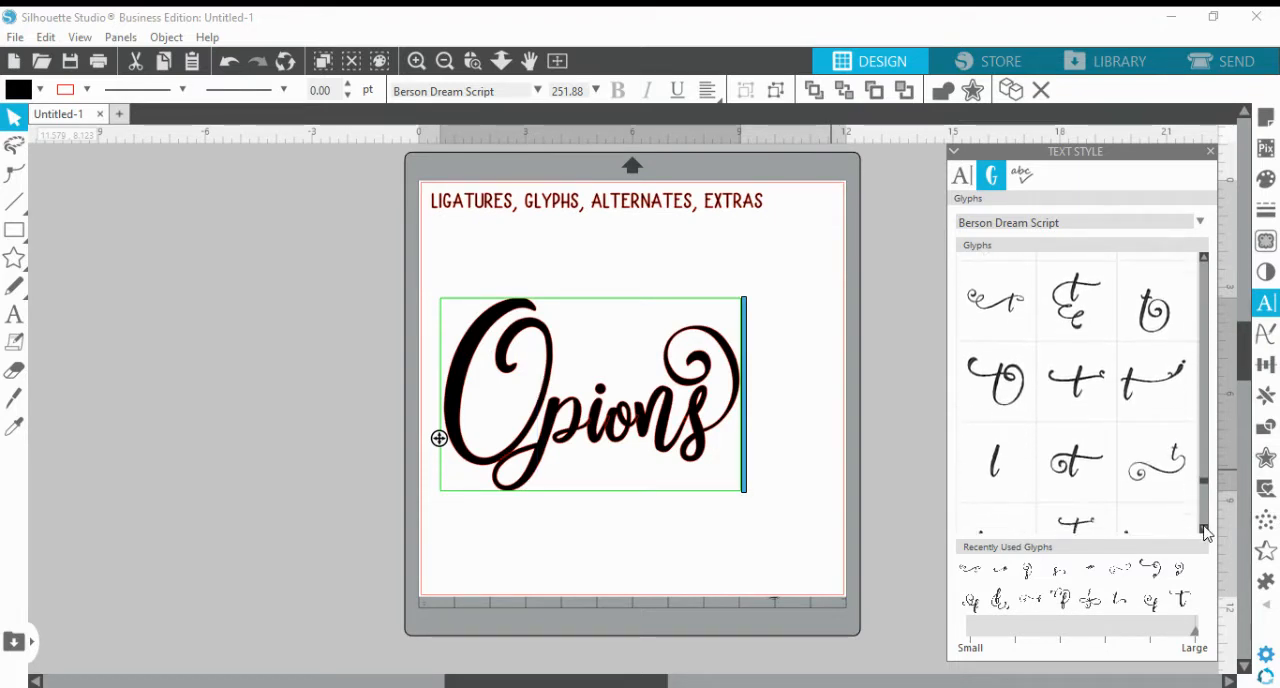
click(1090, 398)
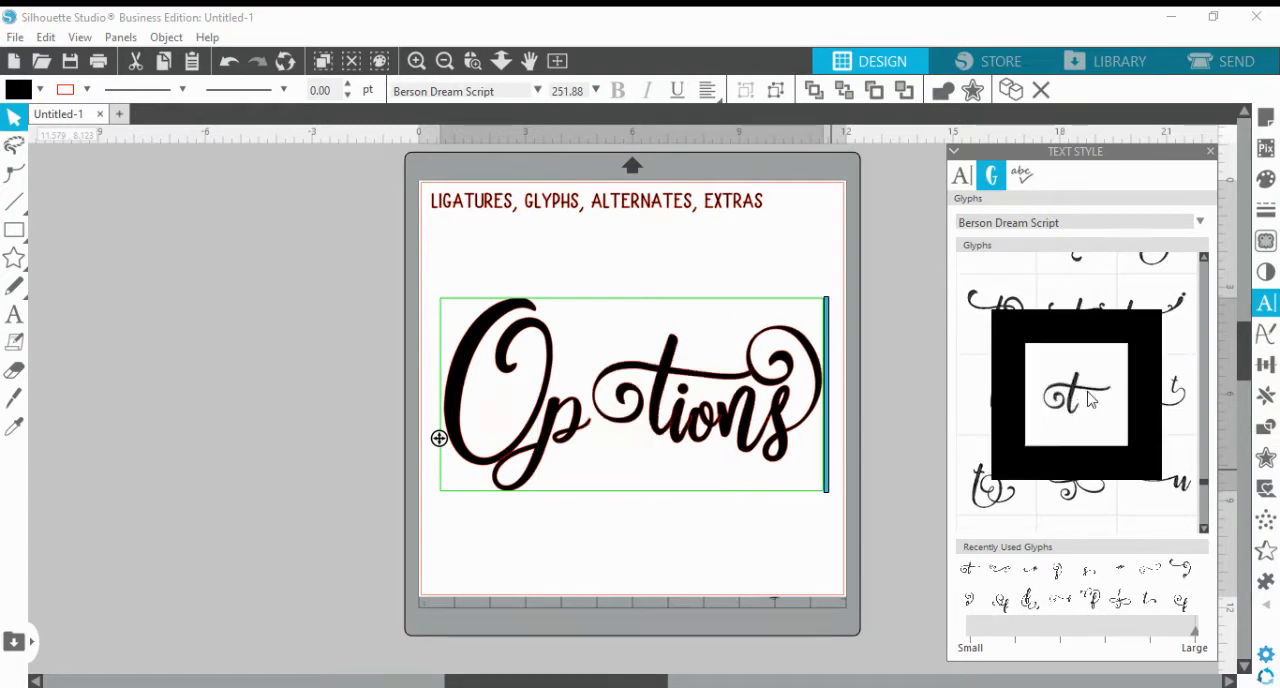
key(ctrl+z)
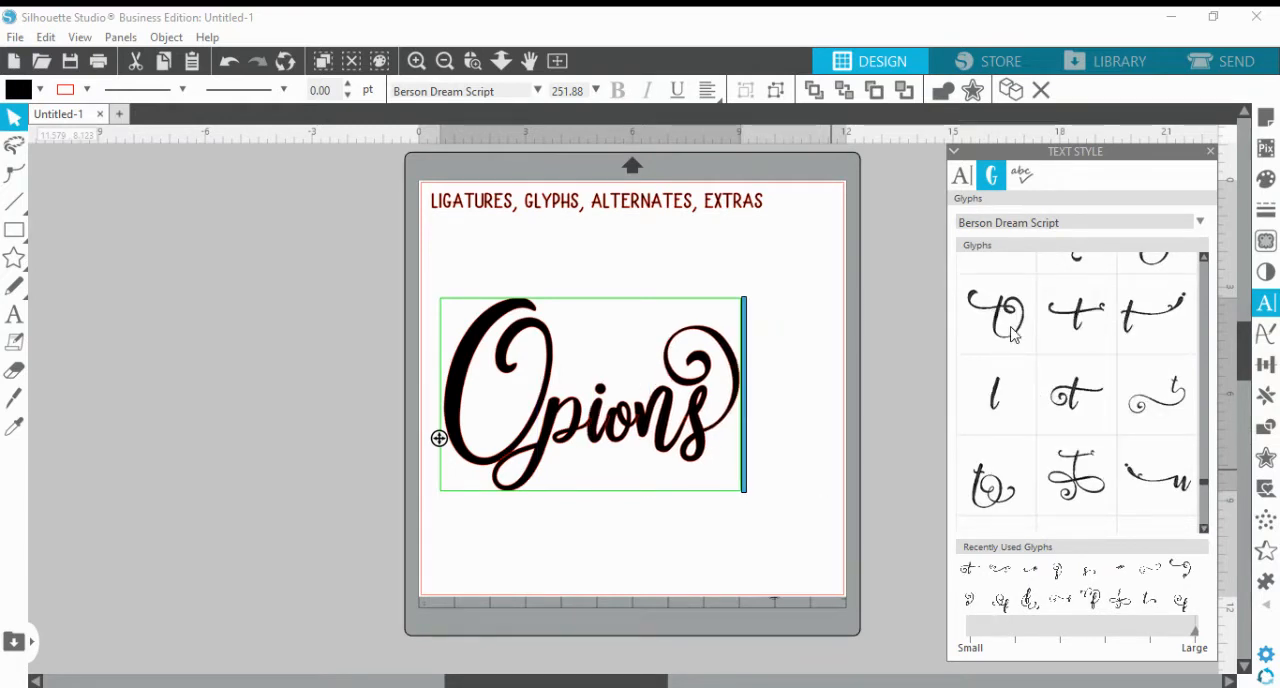
Insert the alternate t with a long crossbar and large looping flourishes below the word between the p and i
click(1072, 462)
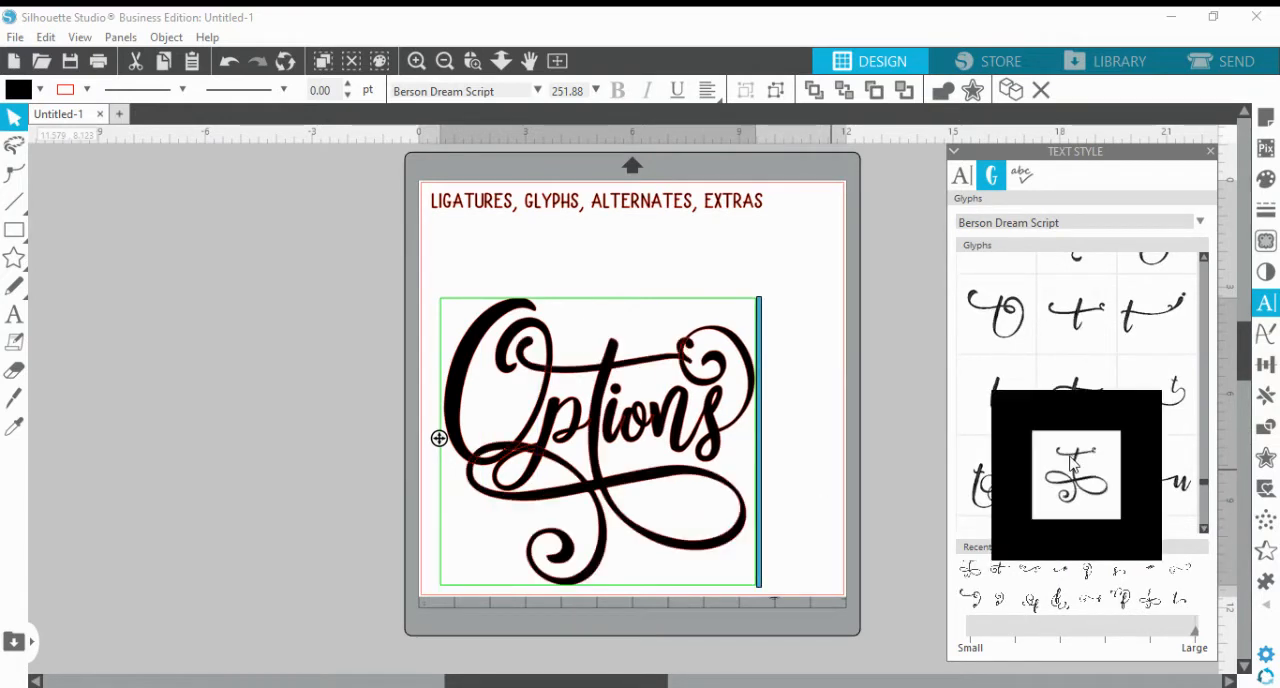
click(830, 471)
Enlarge the "Options" text proportionally to about 10.5 in wide and move it up so it fits within the page border
click(700, 440)
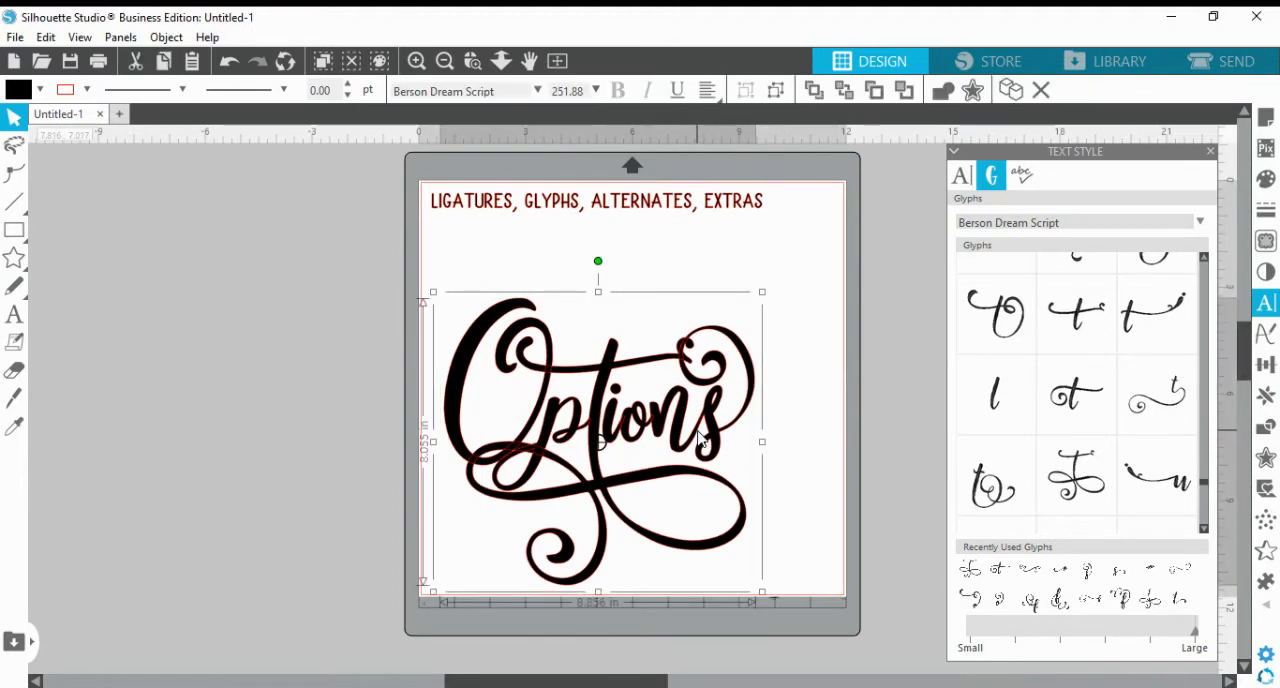
drag(762, 290, 864, 288)
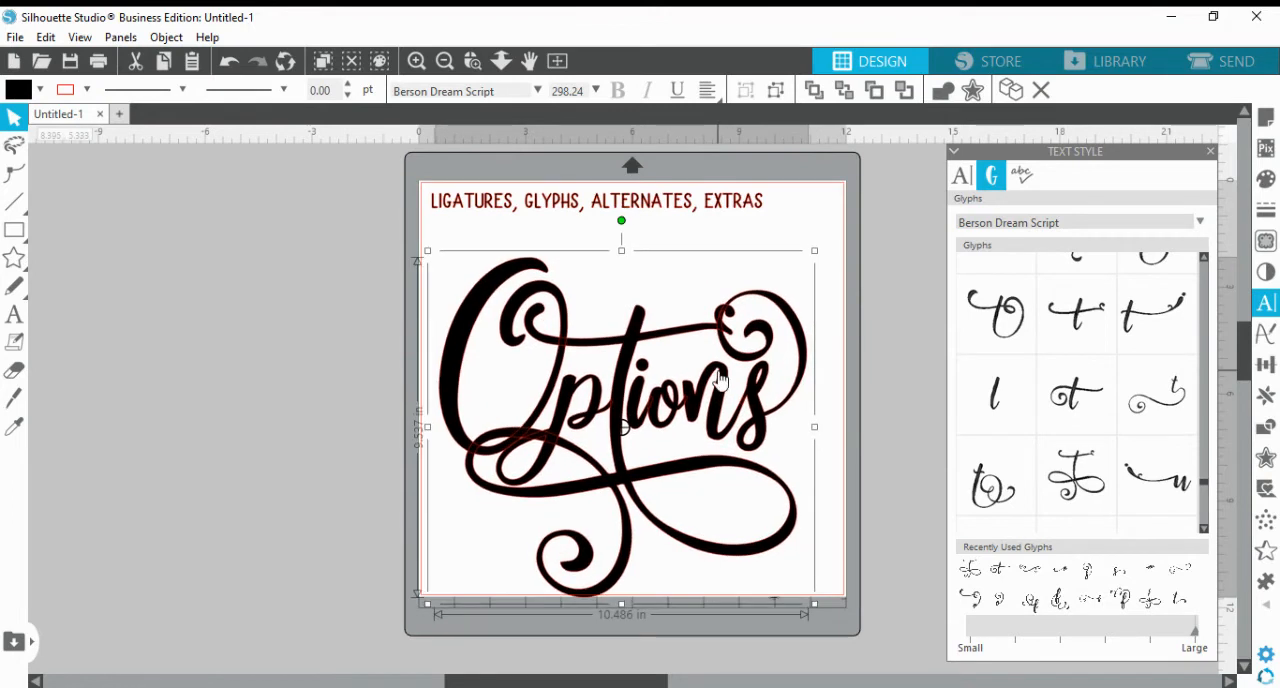
click(850, 462)
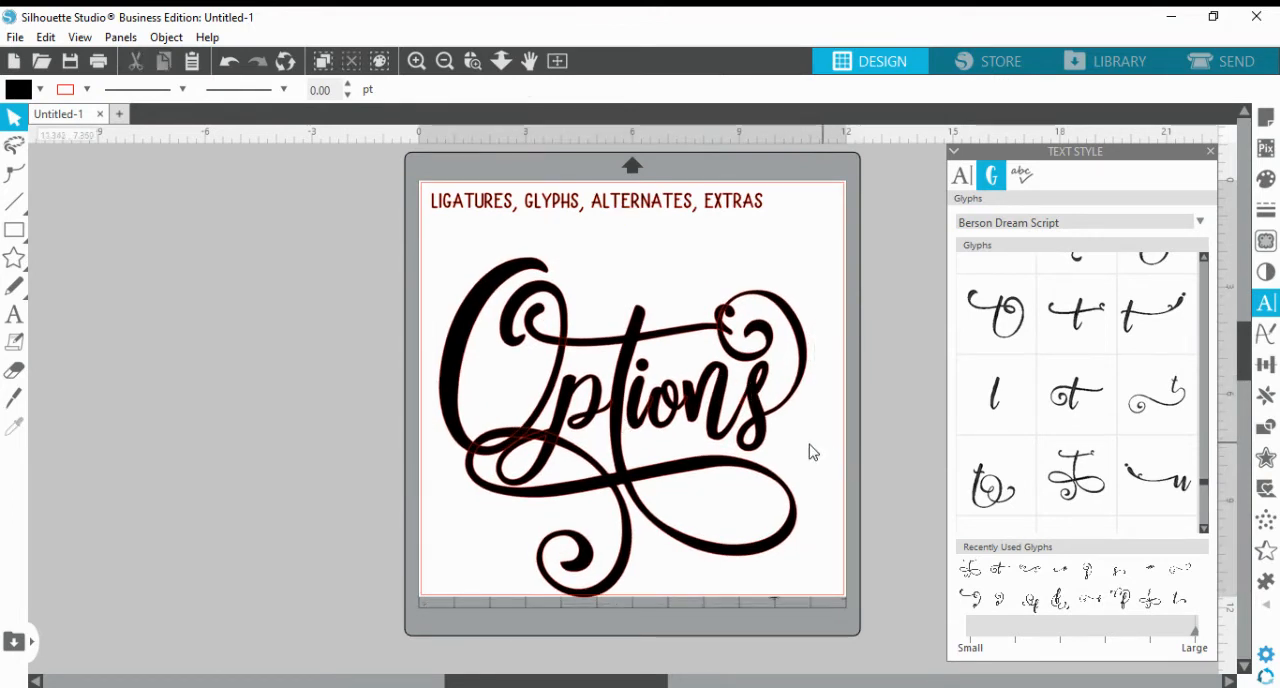
drag(693, 397, 692, 362)
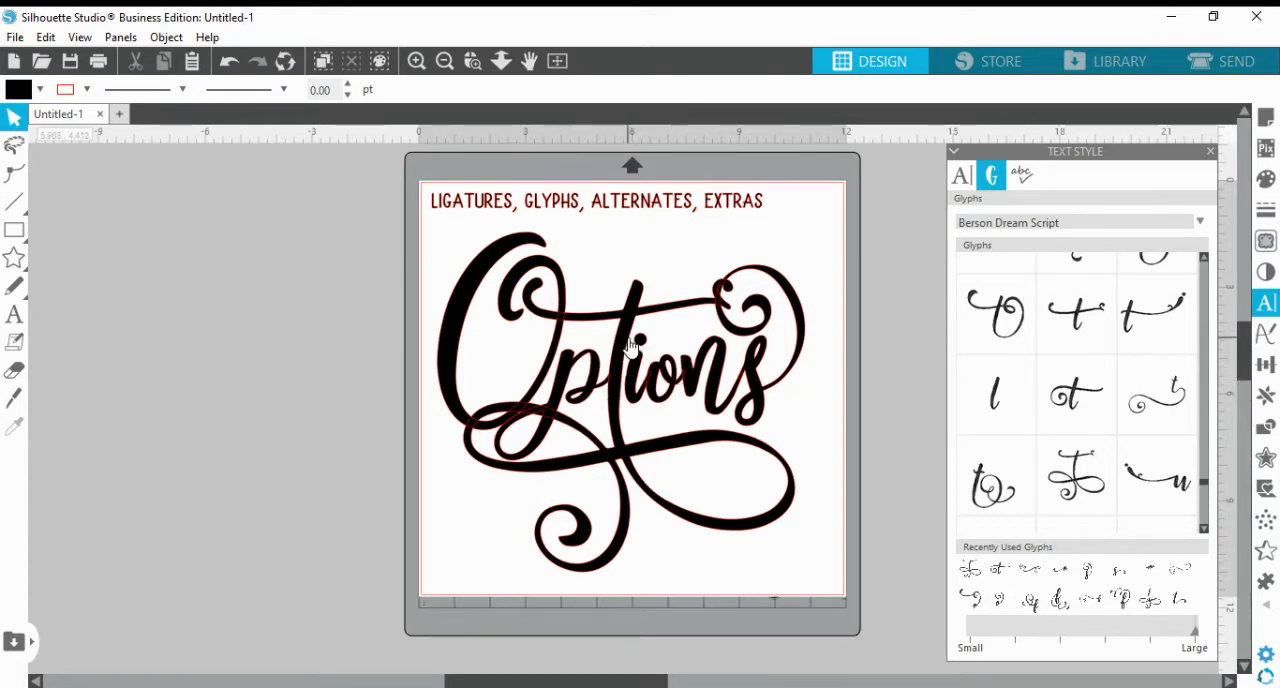
drag(629, 341, 632, 344)
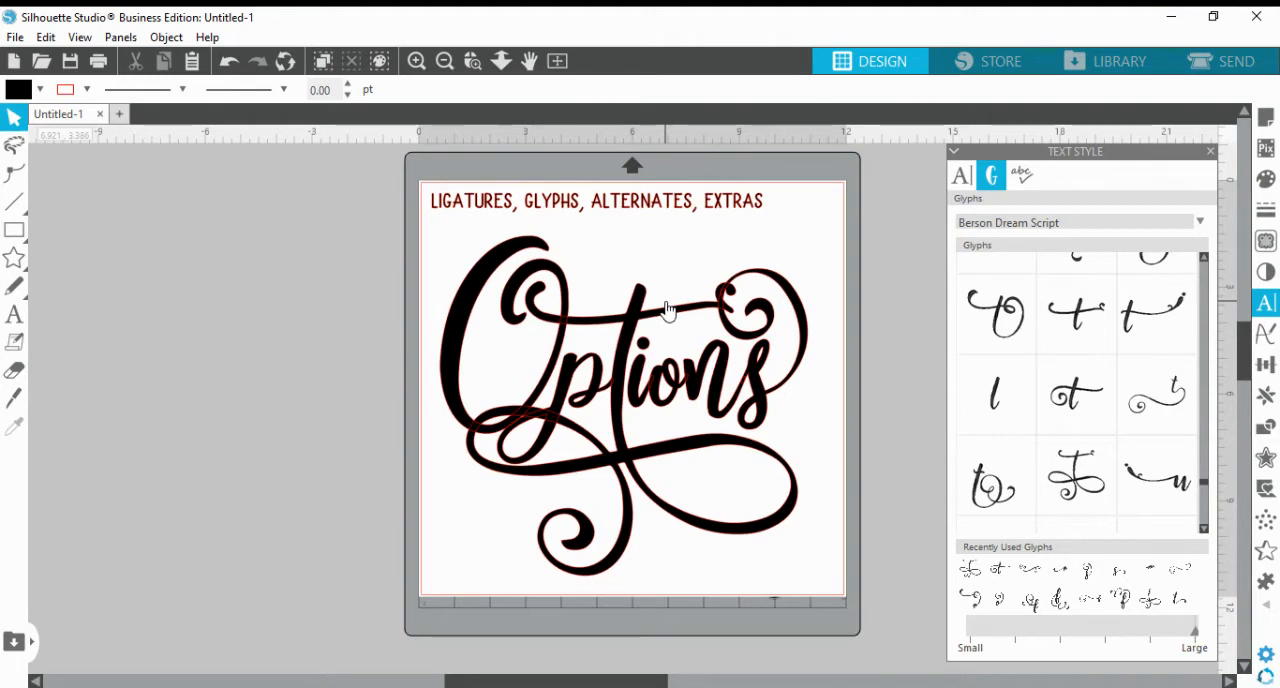
Move the "Options" text off the page into the empty area to its left and deselect it
drag(667, 309, 240, 319)
click(650, 338)
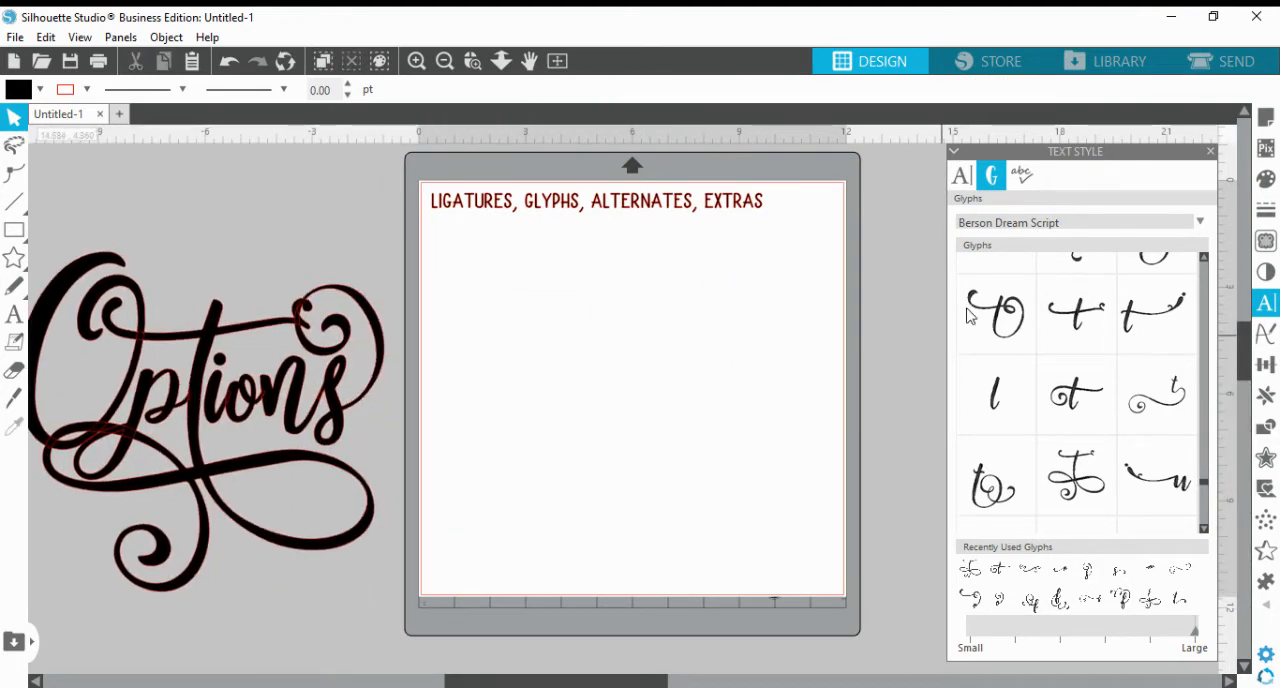
Choose the Berson Dream Extras font and display its glyphs
click(965, 188)
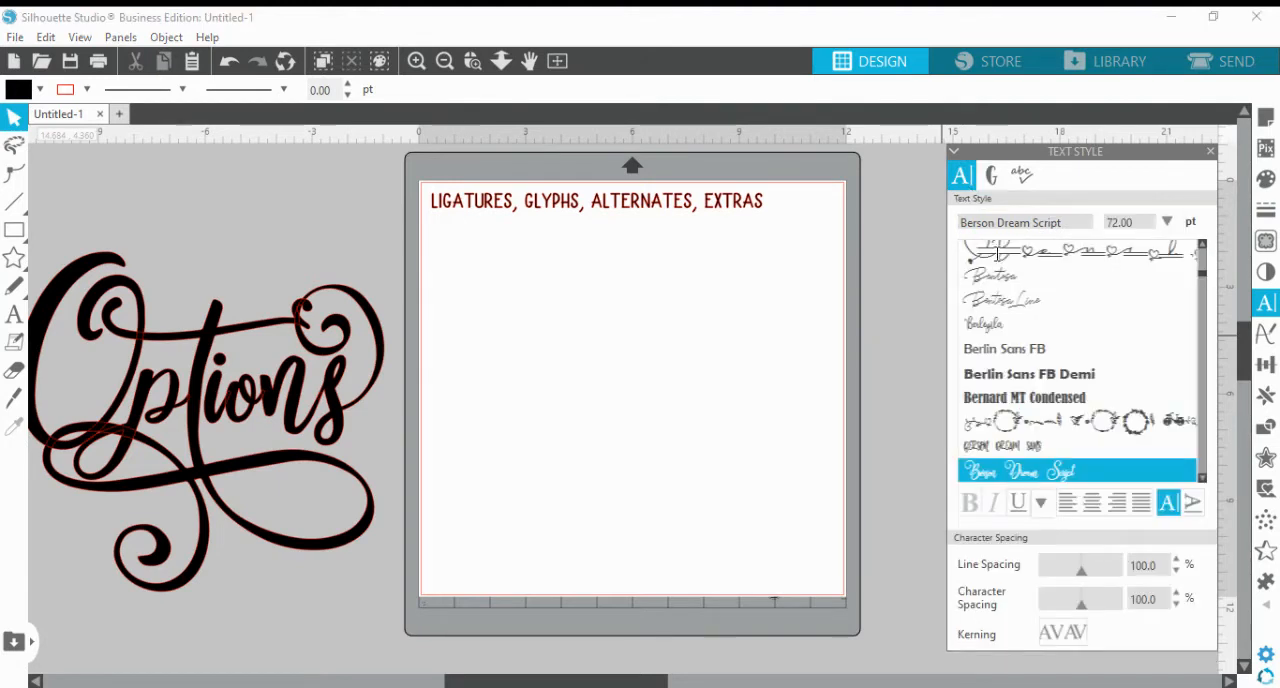
scroll(1203, 478, down, 3)
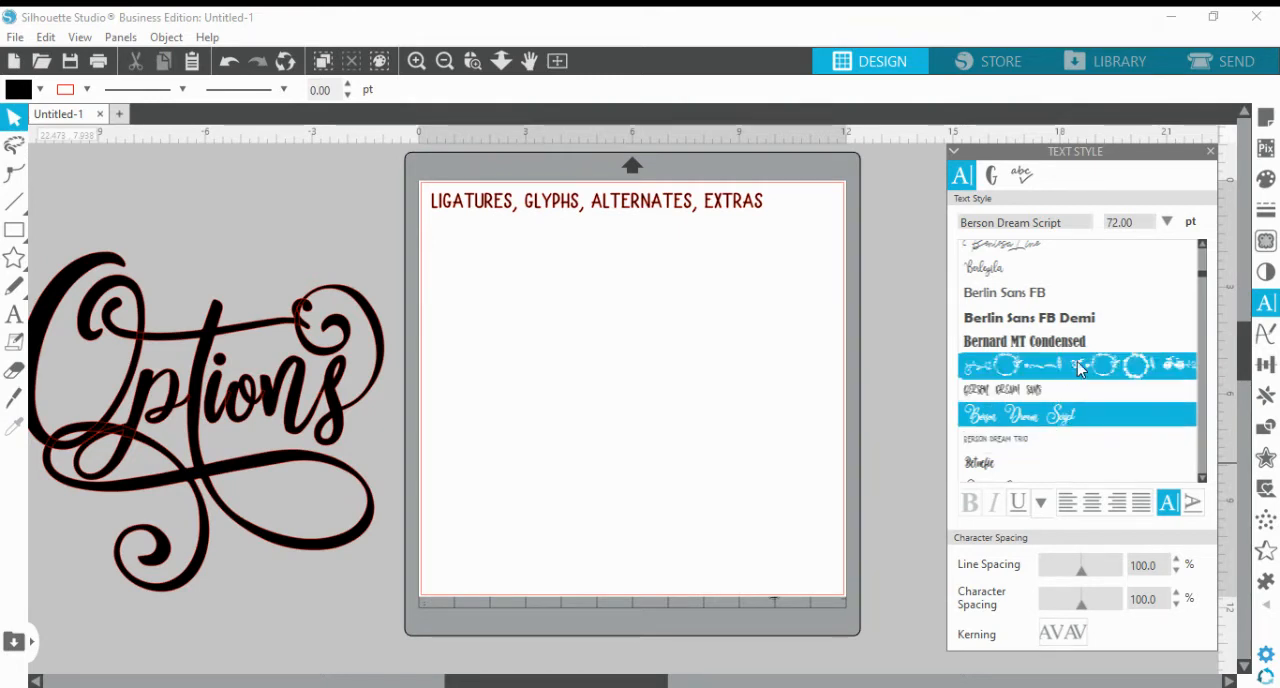
click(1081, 369)
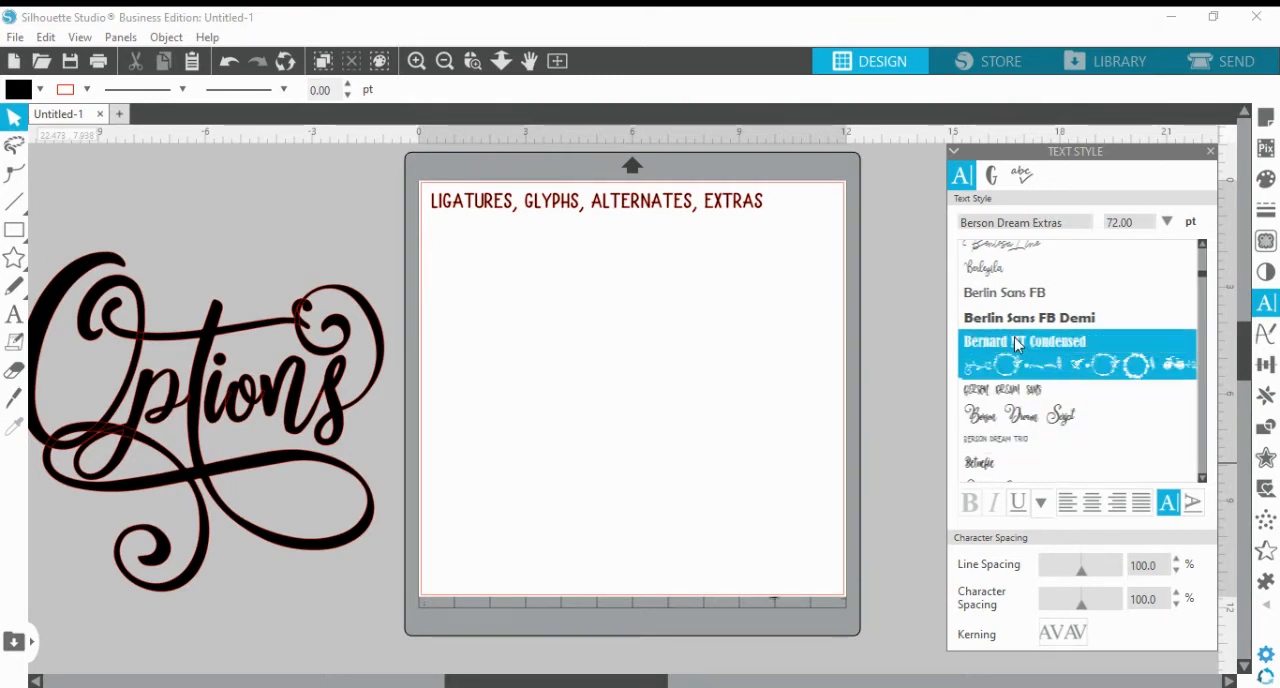
click(995, 177)
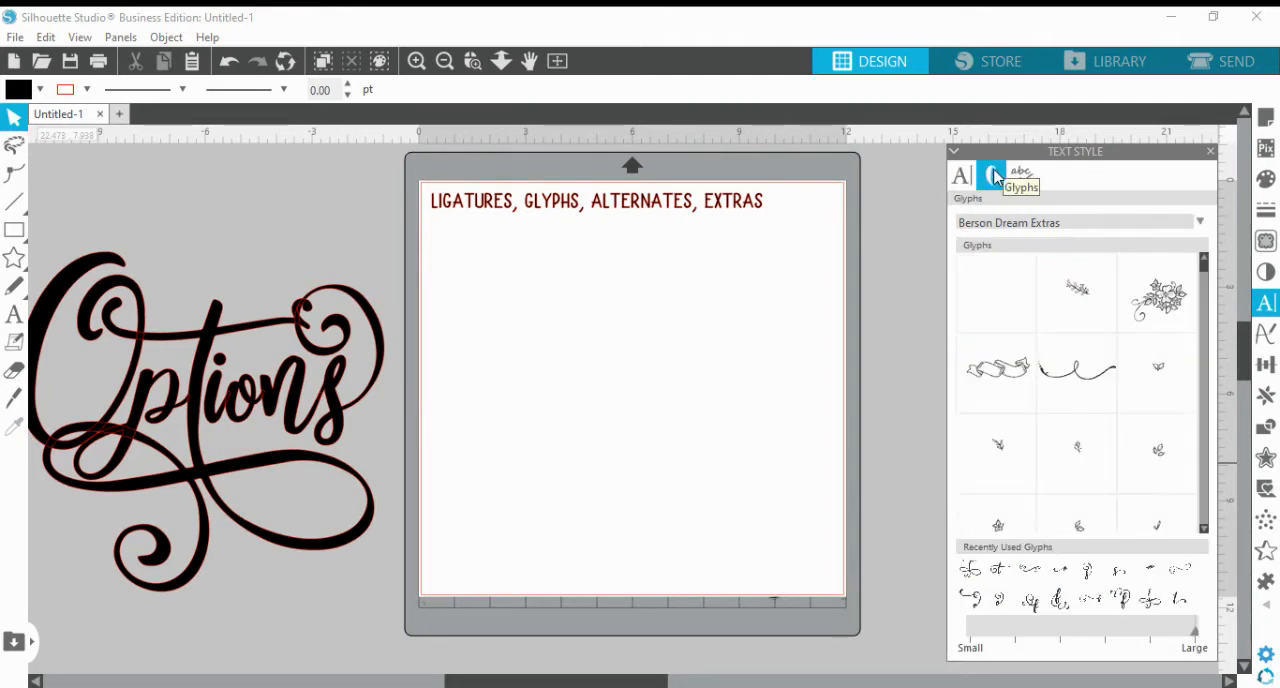
Examine the decorative glyphs of Berson Dream Extras, from the small leaves and swirls down to the floral wreaths
mouse_move(1158, 452)
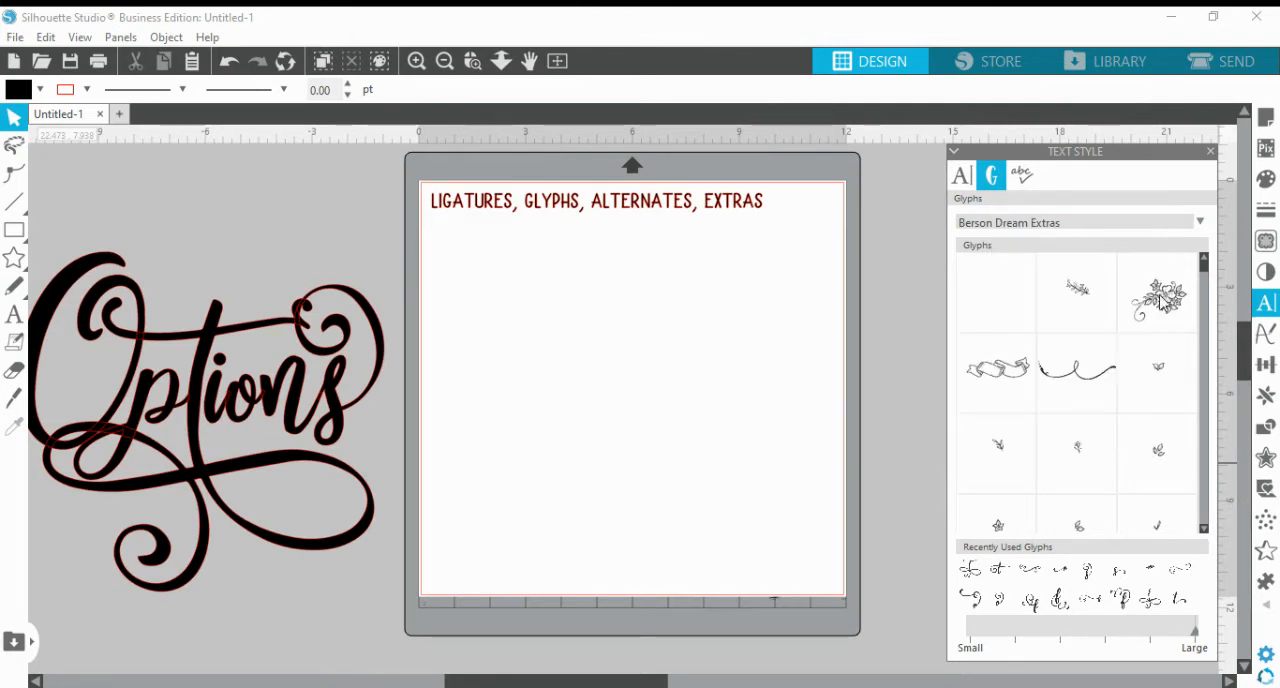
mouse_move(1171, 328)
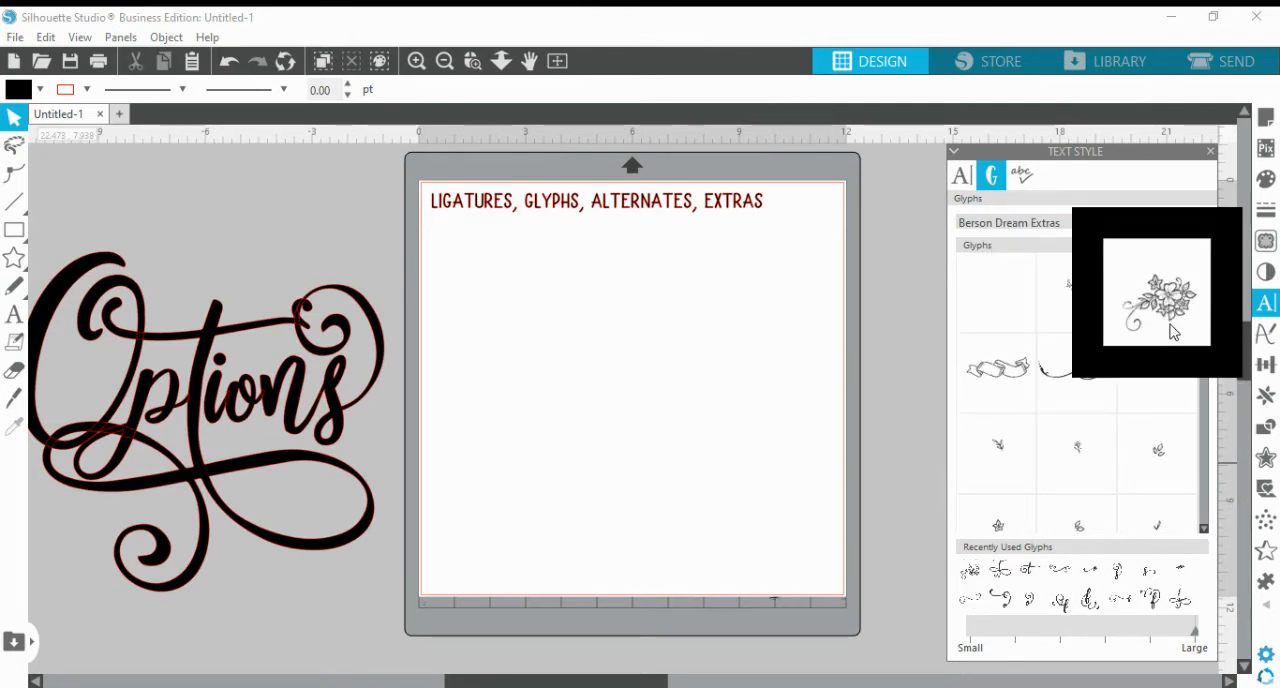
click(1204, 529)
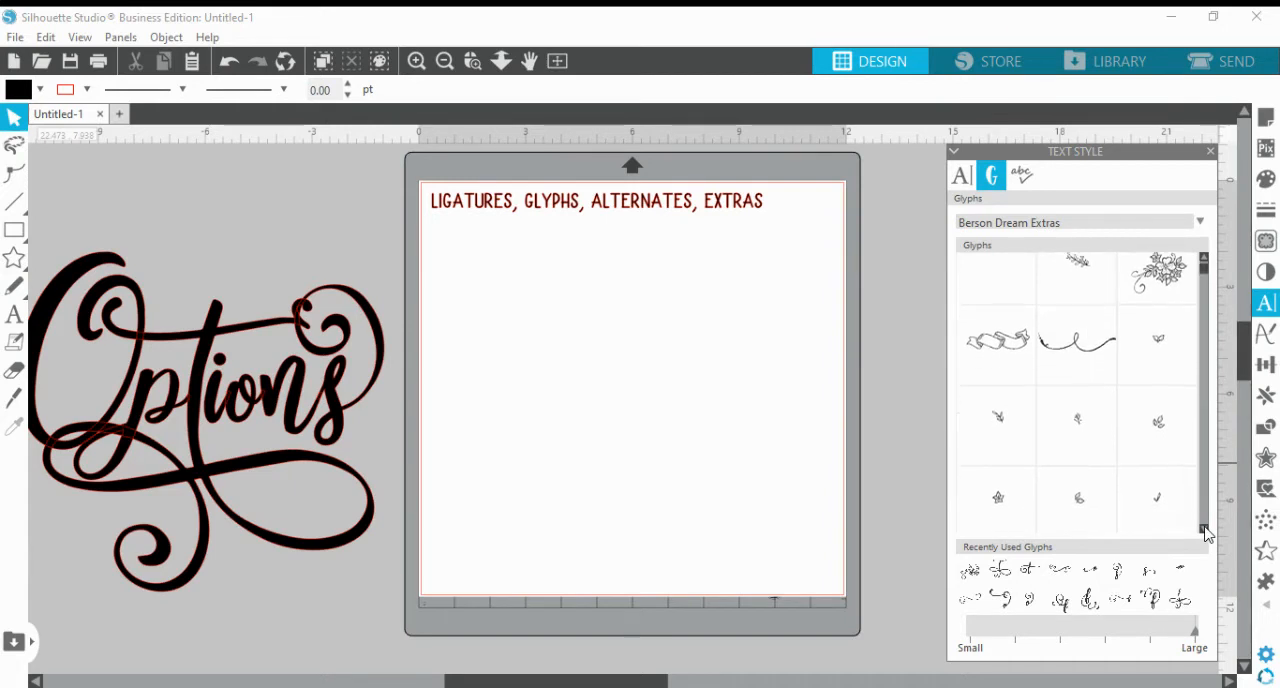
click(1204, 530)
click(1204, 530)
click(1204, 530)
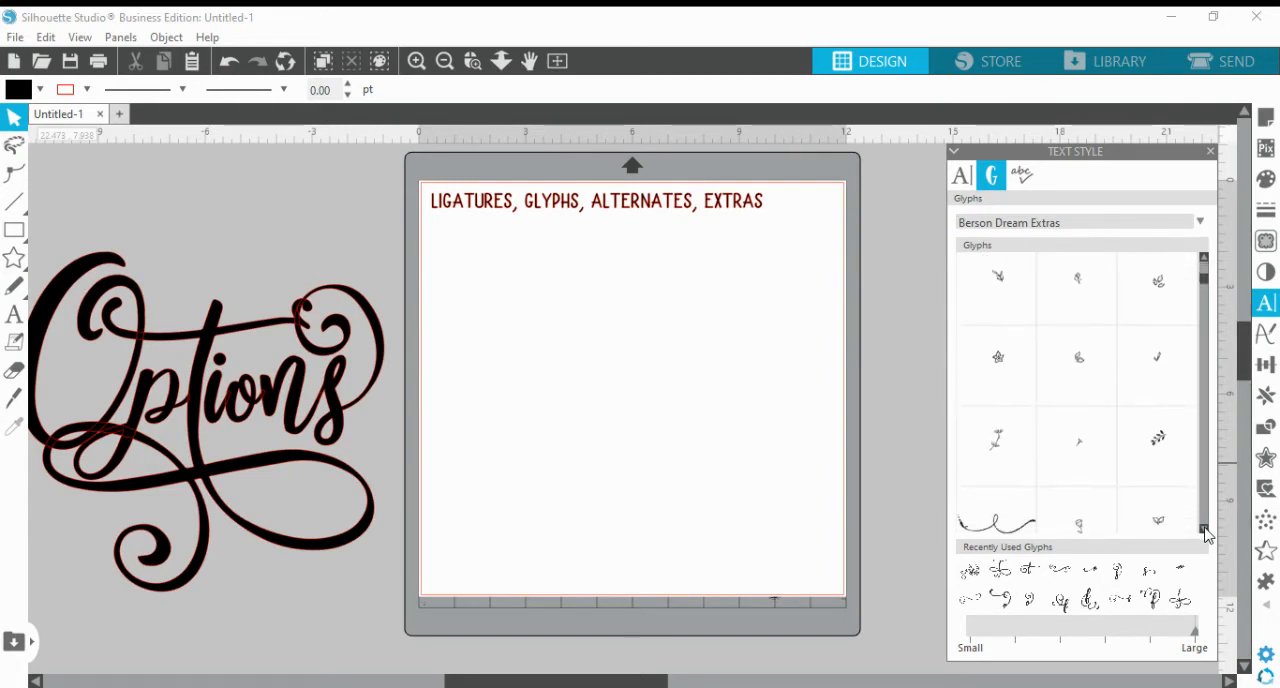
click(1204, 530)
click(1204, 530)
click(1204, 530)
click(1204, 530)
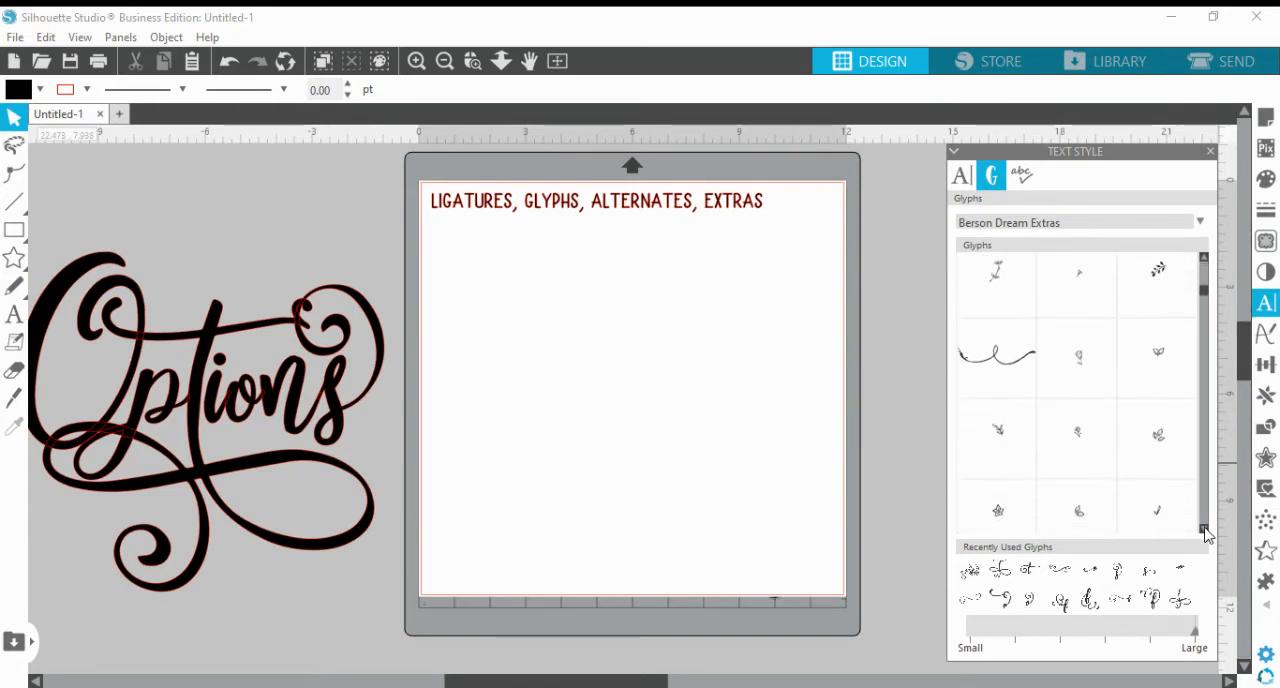
click(1204, 530)
click(1204, 530)
click(1204, 530)
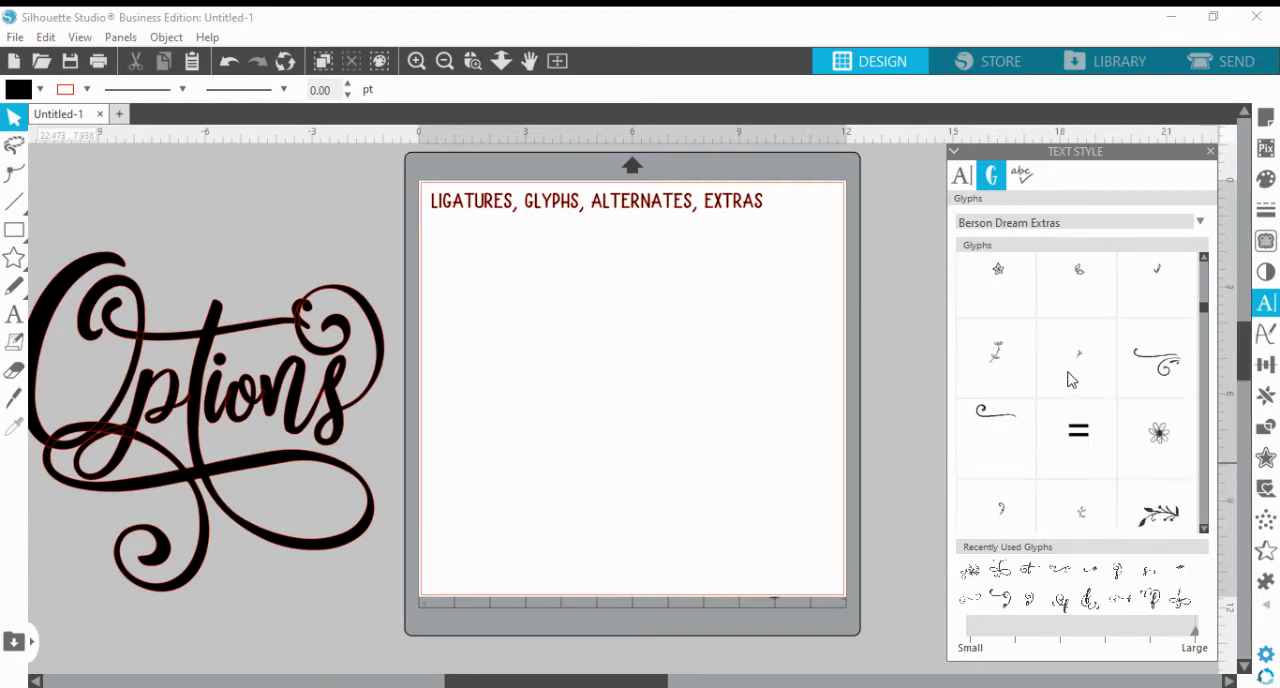
mouse_move(1071, 379)
click(1204, 530)
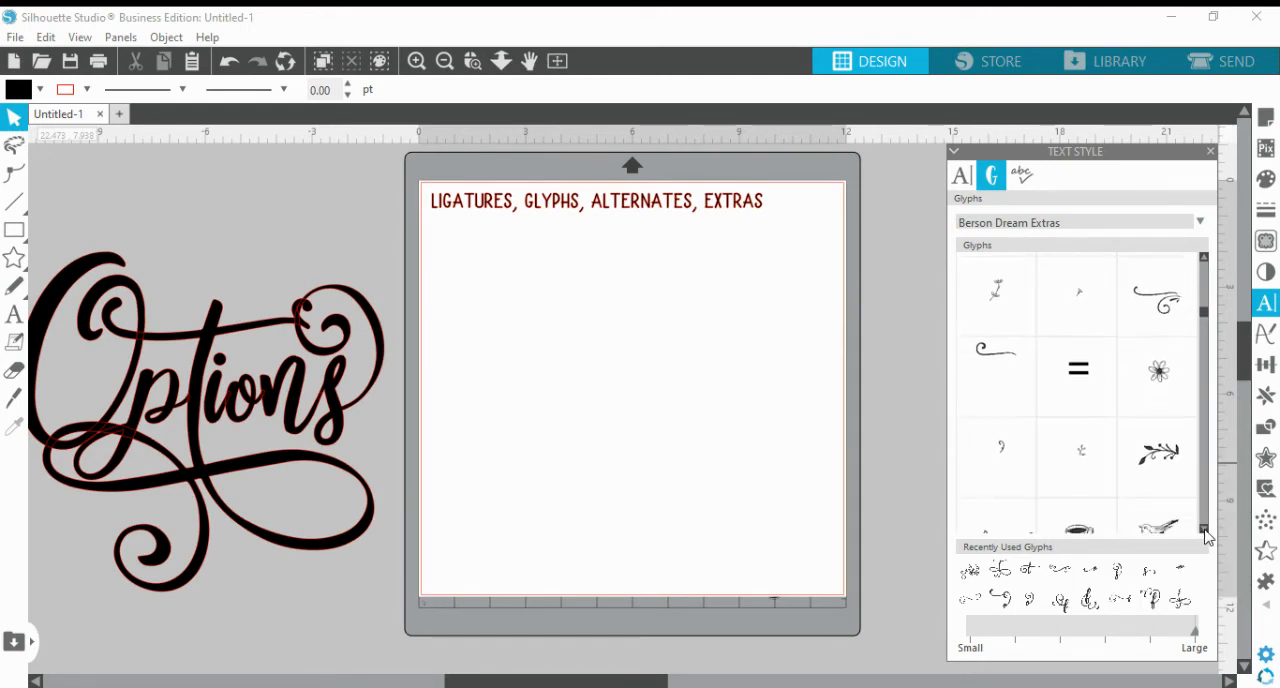
click(1204, 530)
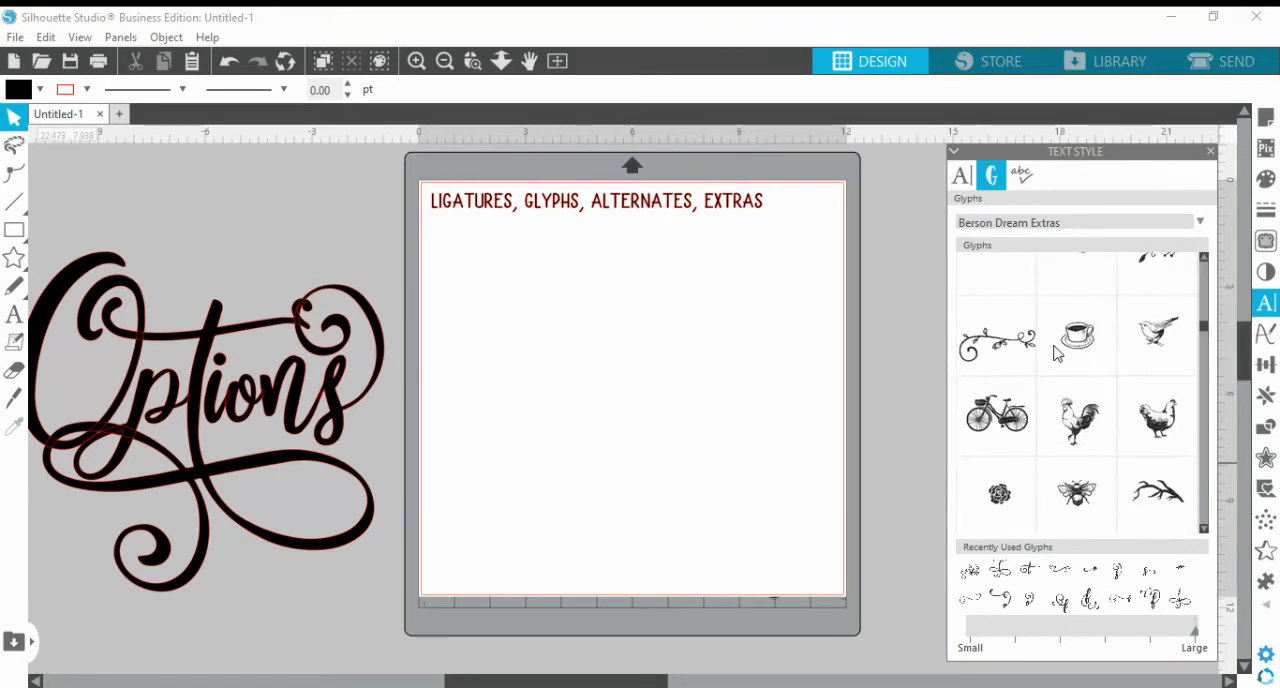
mouse_move(1057, 352)
click(1203, 529)
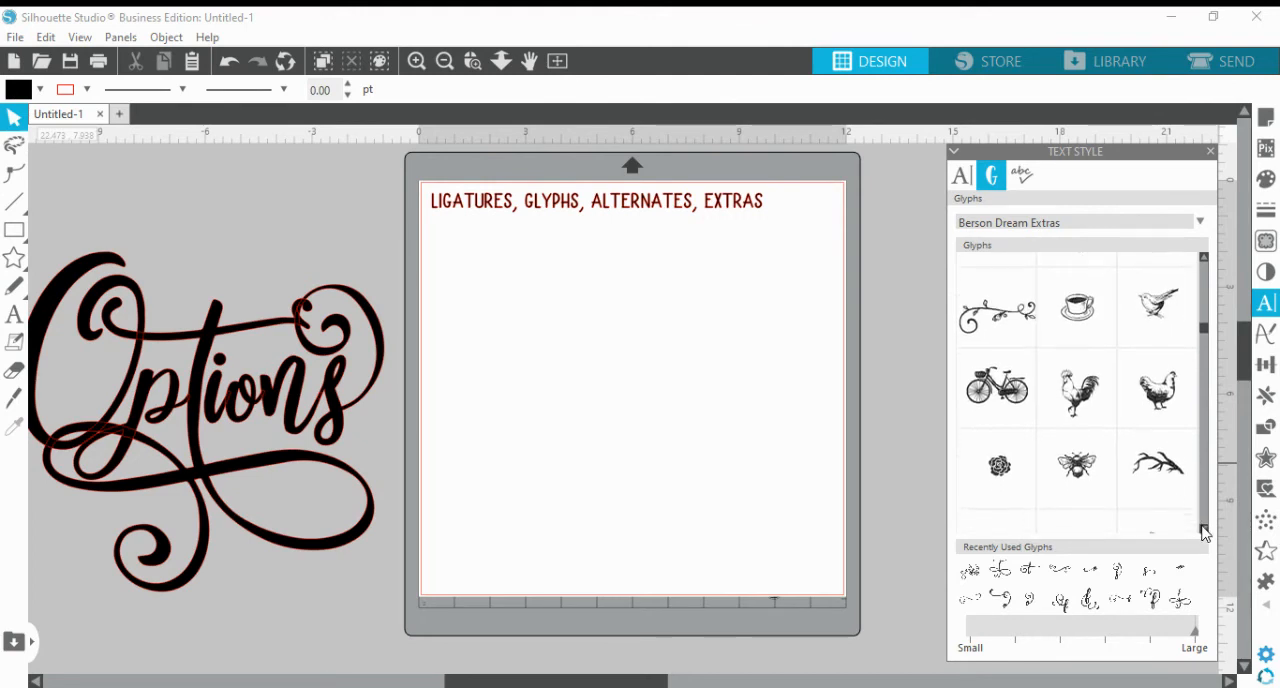
drag(1203, 529, 1203, 531)
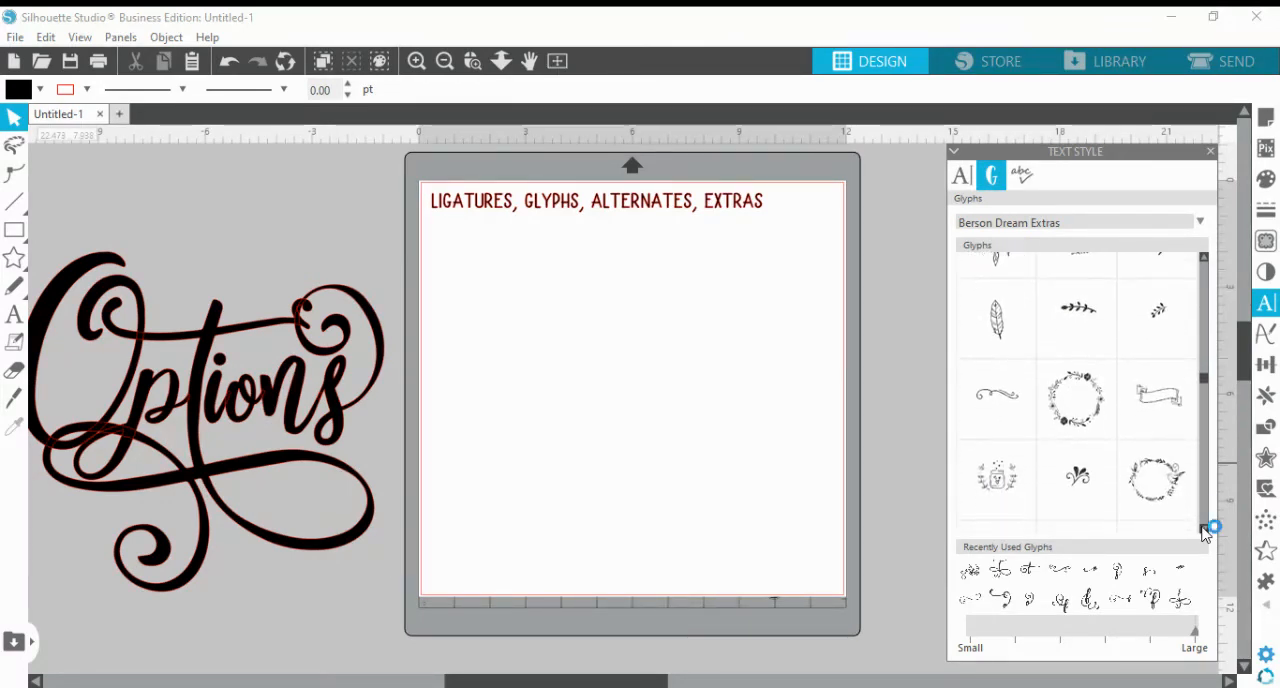
Insert the round floral wreath glyph and enlarge it to about 10.6 in wide, positioned below the heading
click(1094, 423)
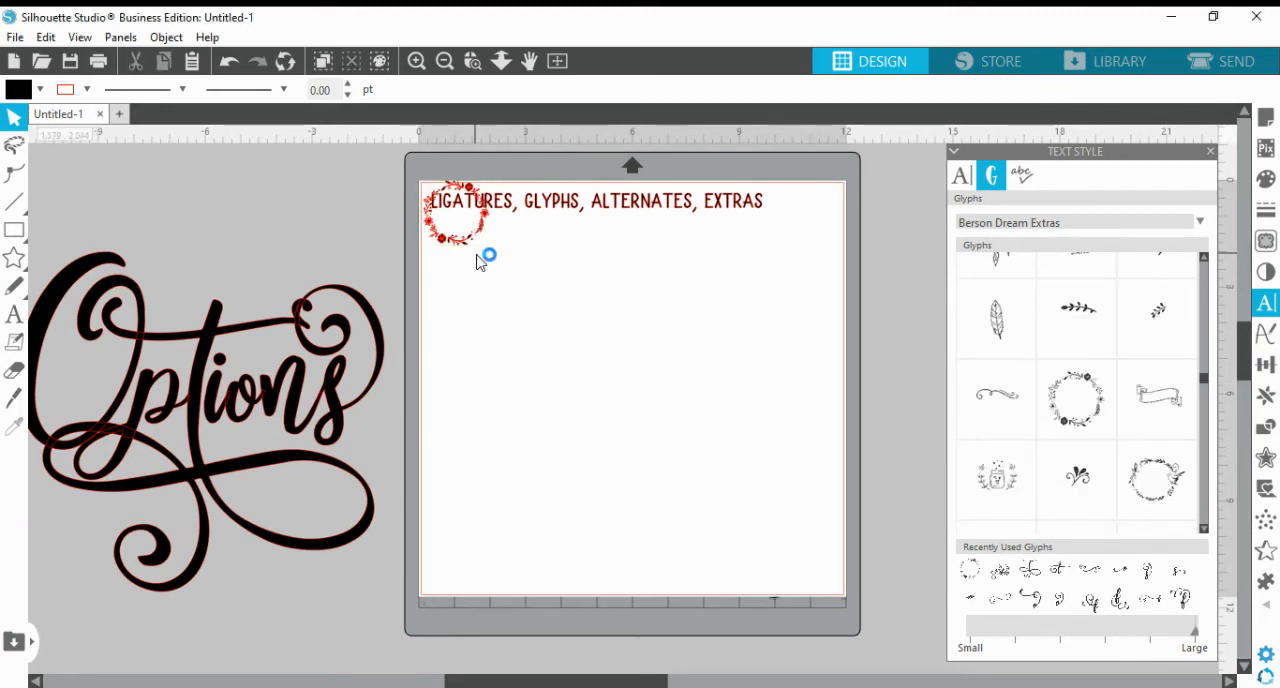
drag(480, 234, 826, 520)
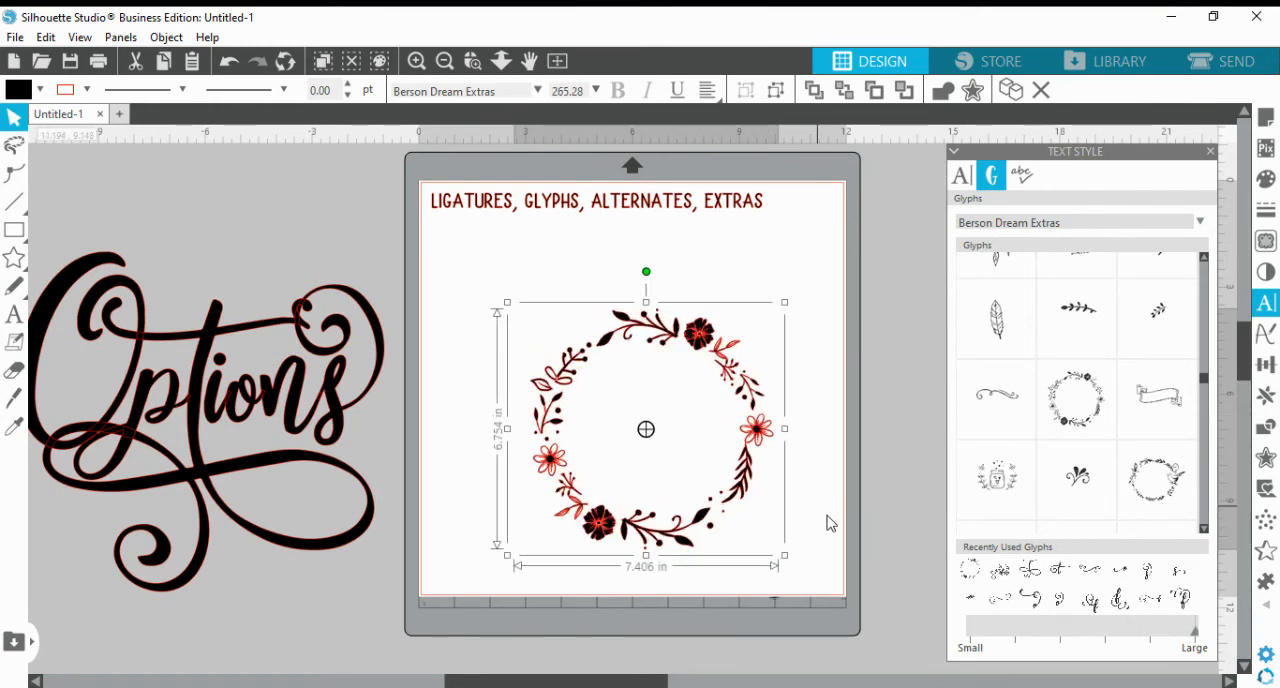
click(828, 521)
click(768, 430)
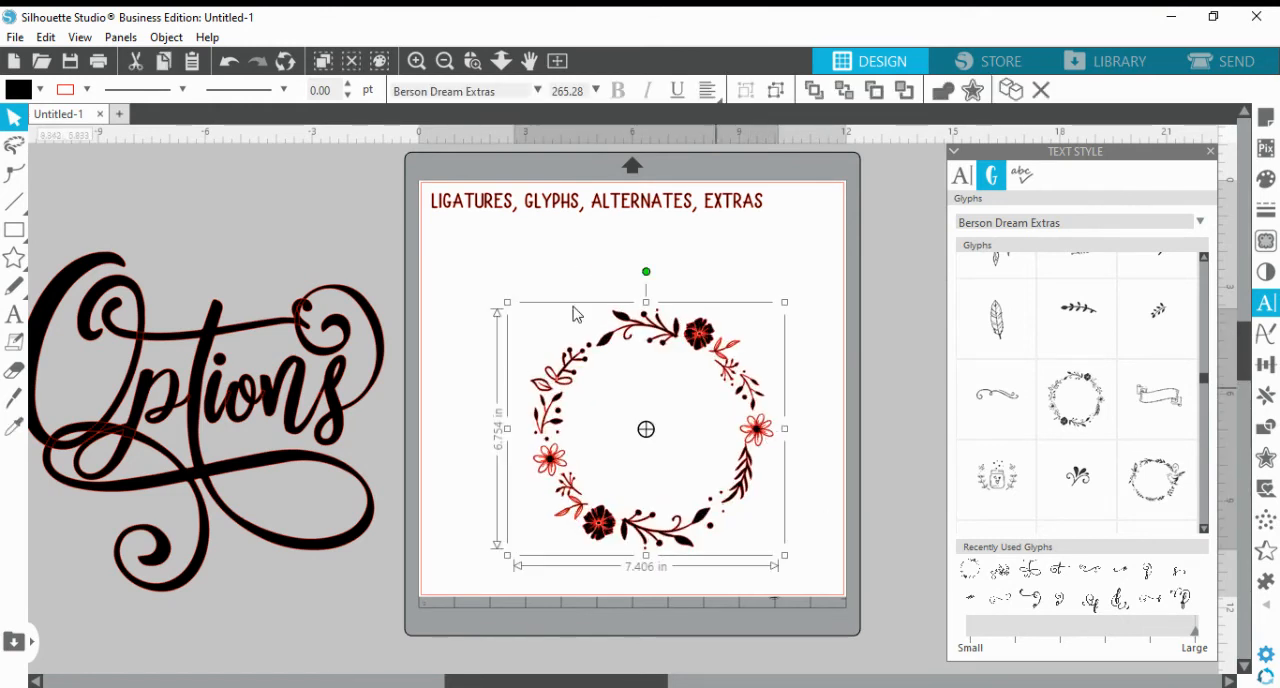
drag(505, 303, 369, 238)
drag(476, 290, 510, 313)
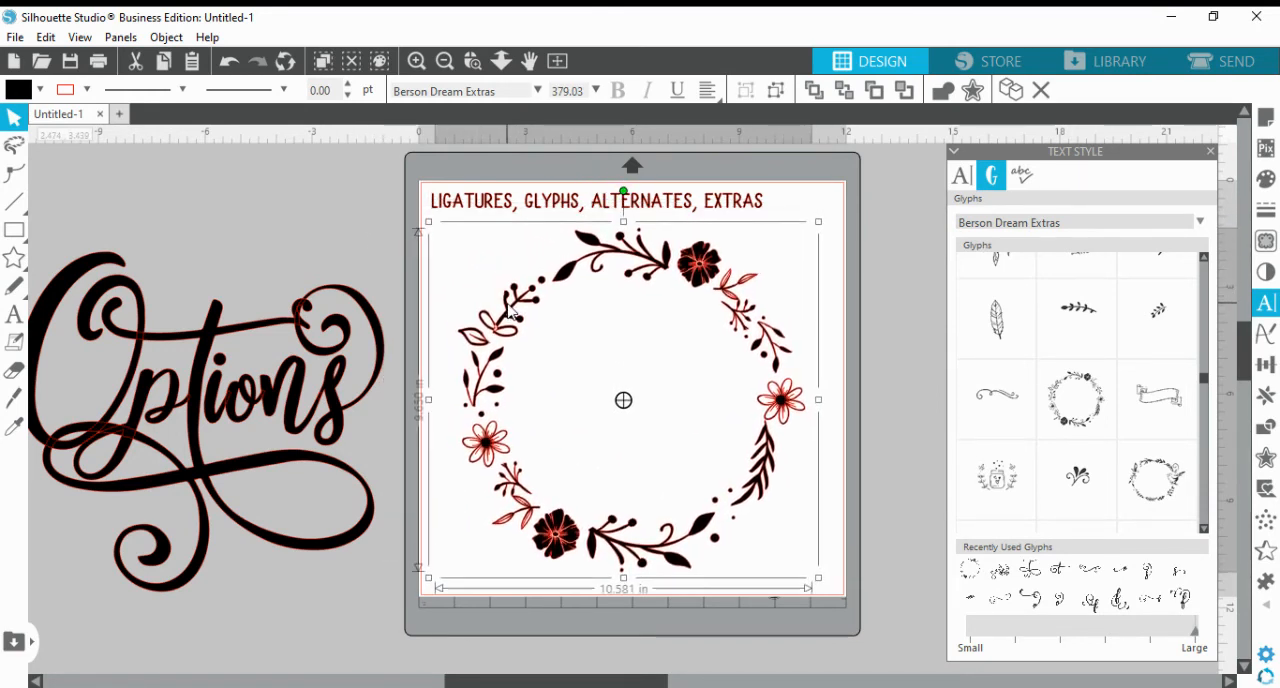
click(433, 280)
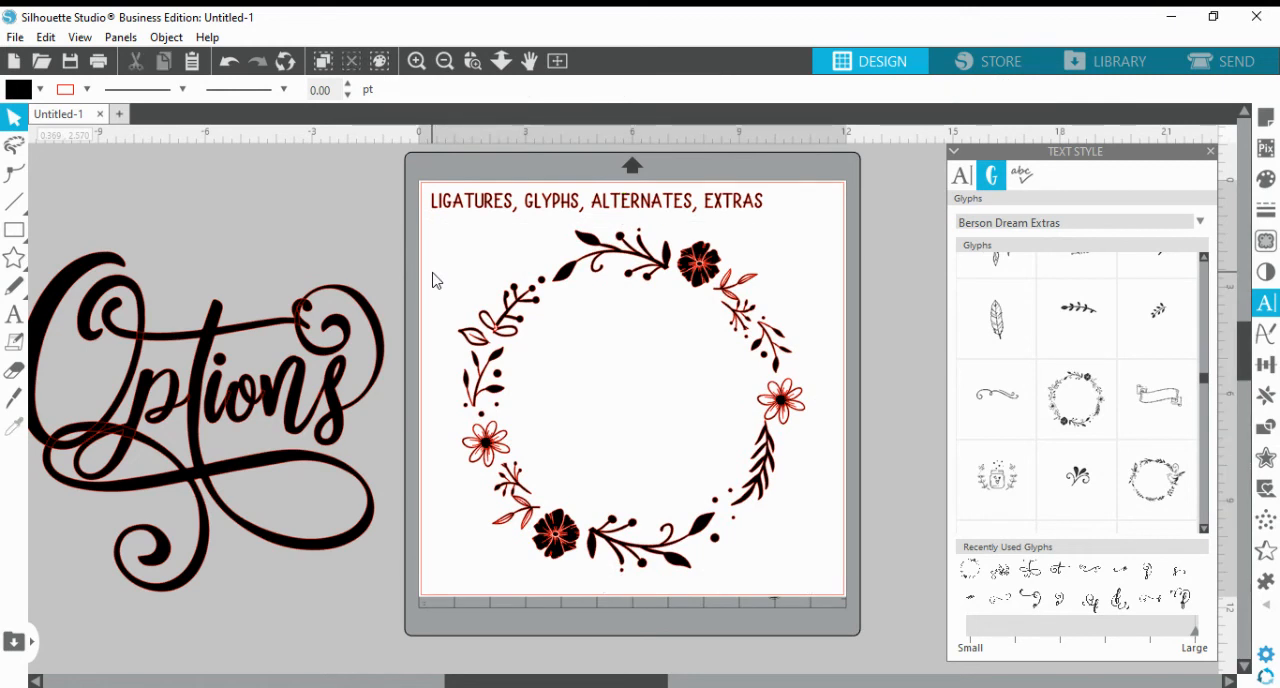
Delete the floral wreath from the page
click(530, 302)
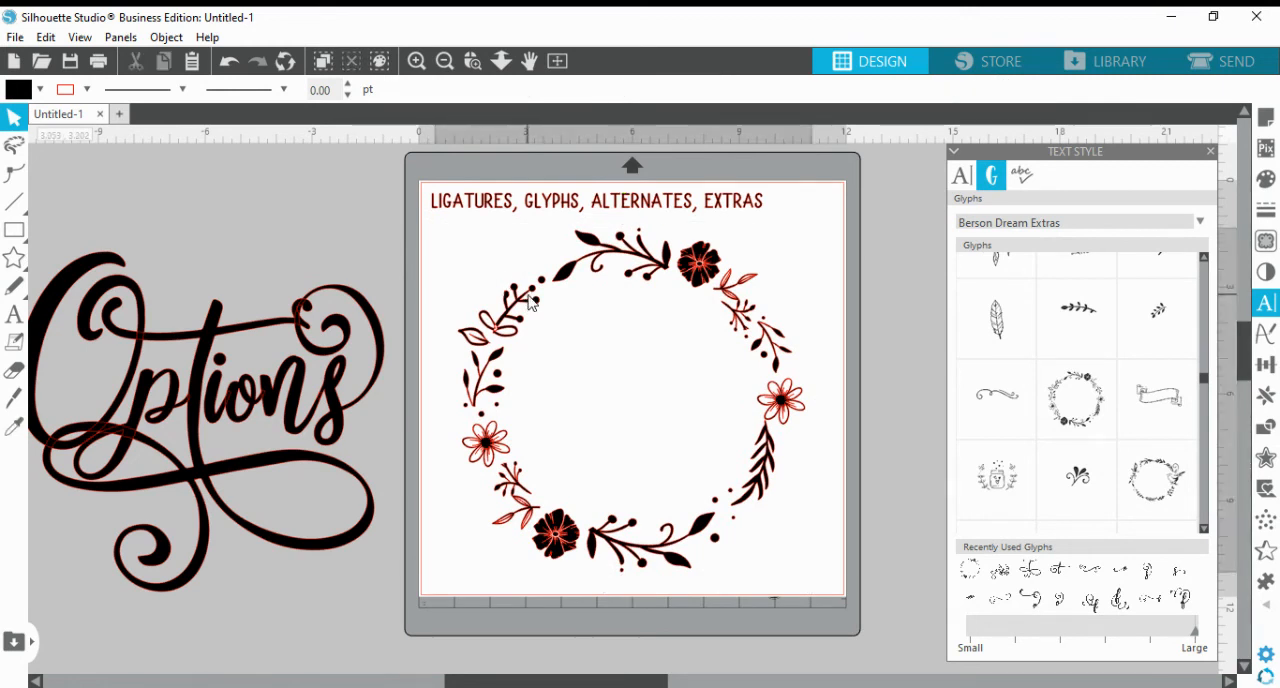
right_click(530, 302)
click(575, 313)
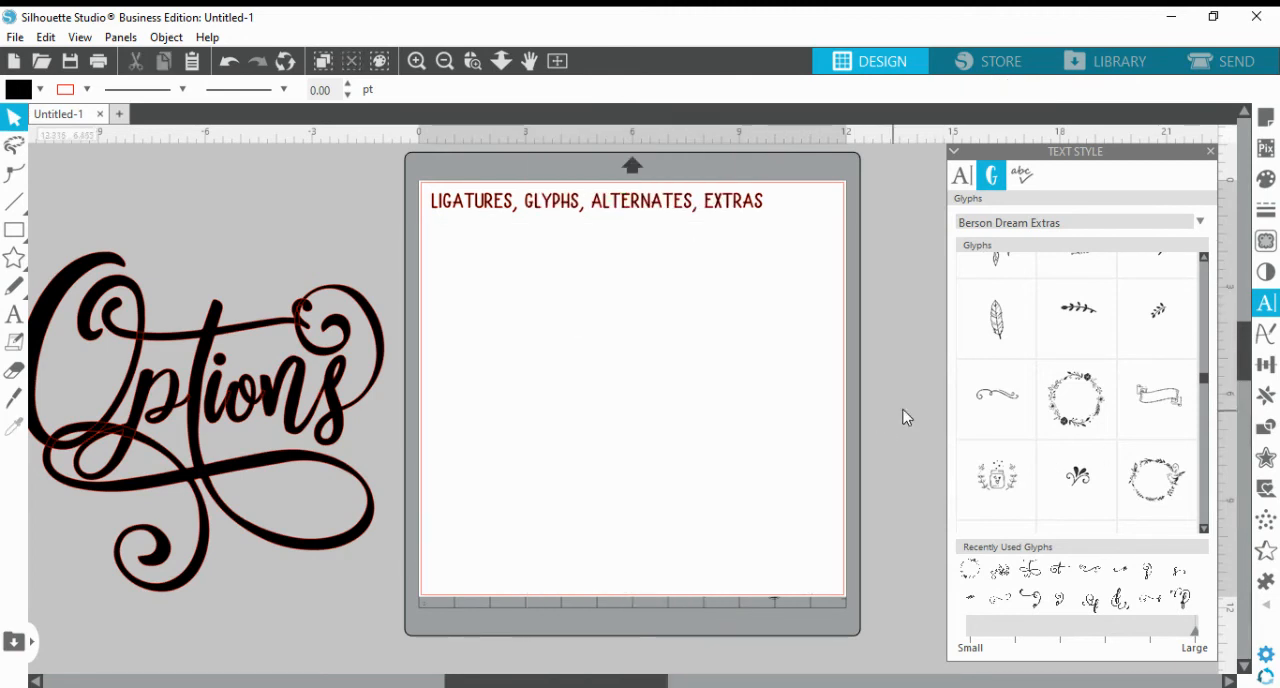
Insert the solid leafy branch glyph, enlarge it to about half the page width and place it in the page's lower left area
mouse_move(1157, 424)
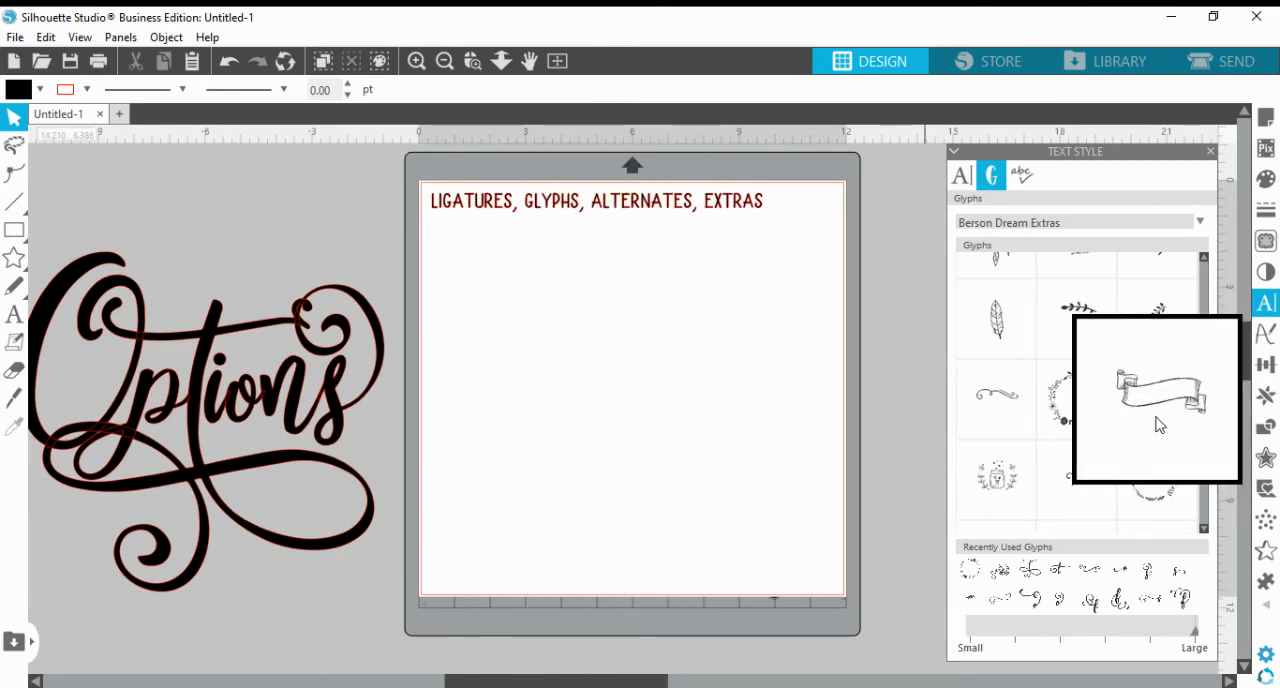
mouse_move(1017, 500)
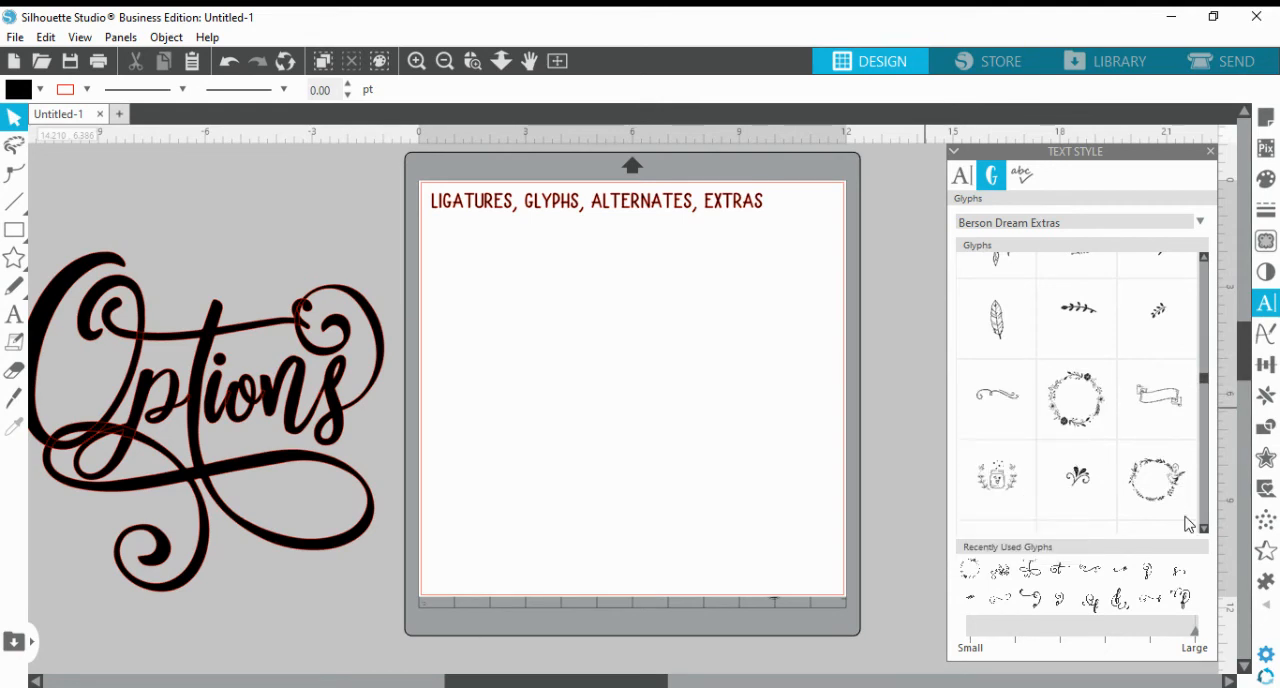
mouse_move(1178, 485)
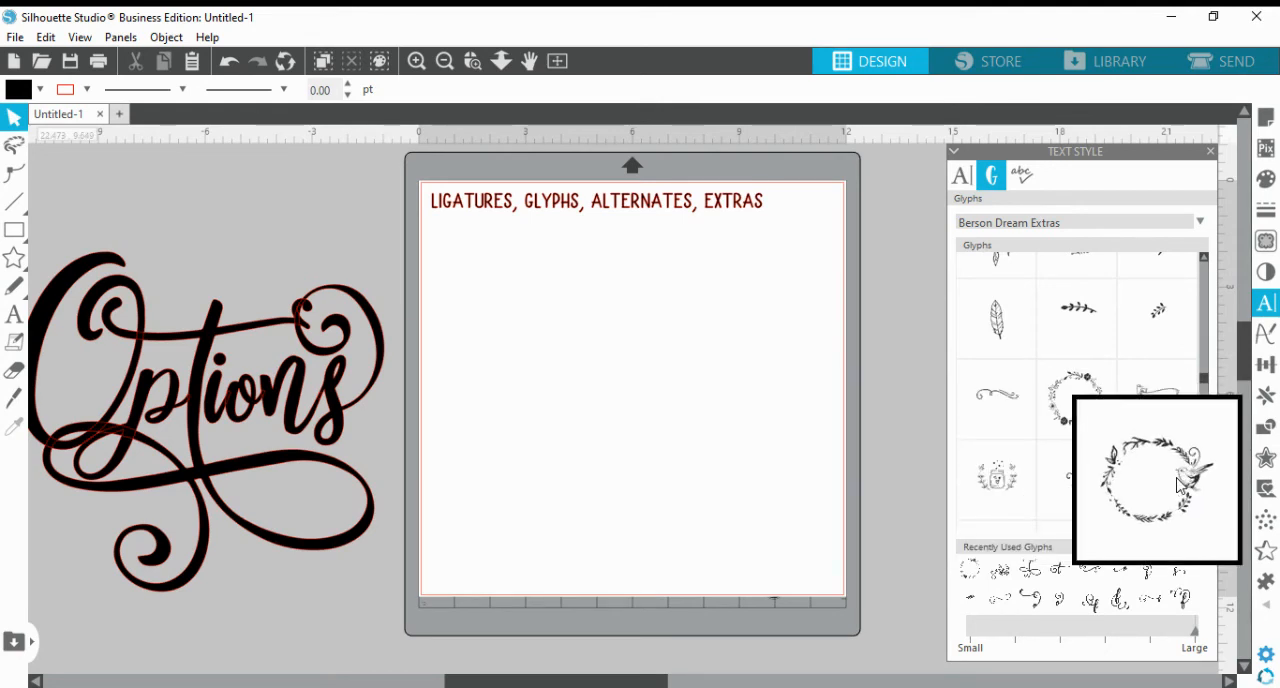
click(1088, 312)
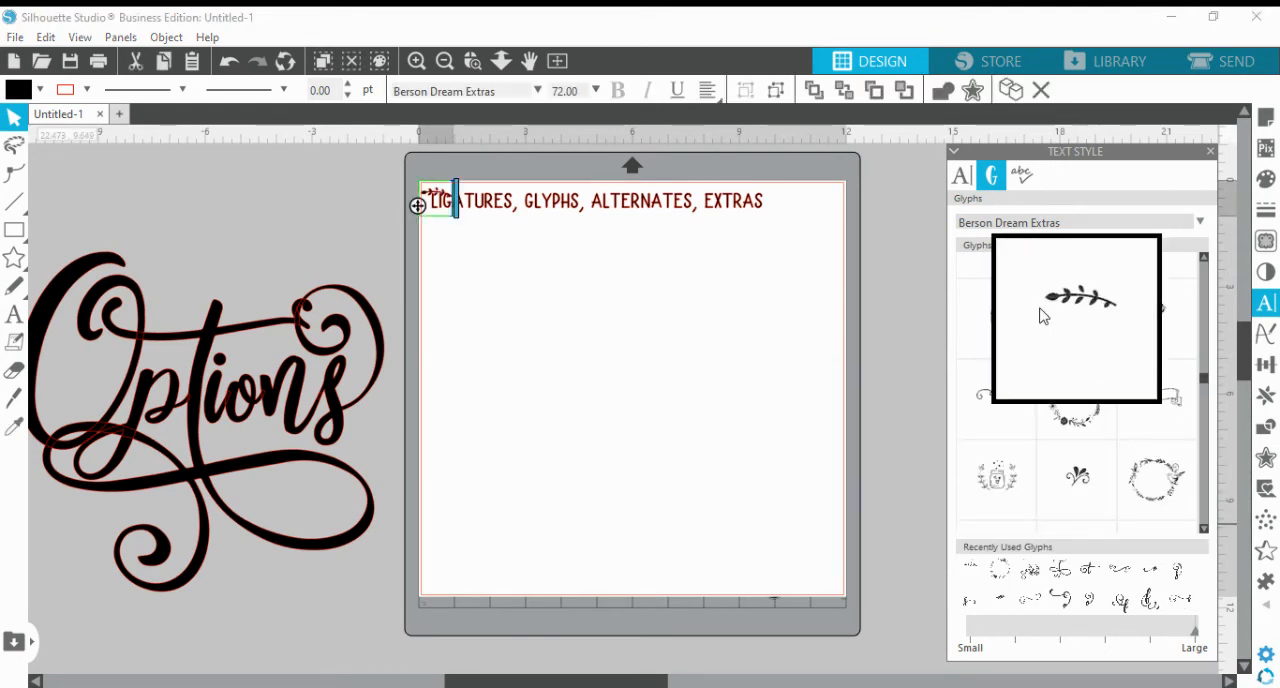
click(640, 352)
drag(434, 198, 815, 525)
click(815, 525)
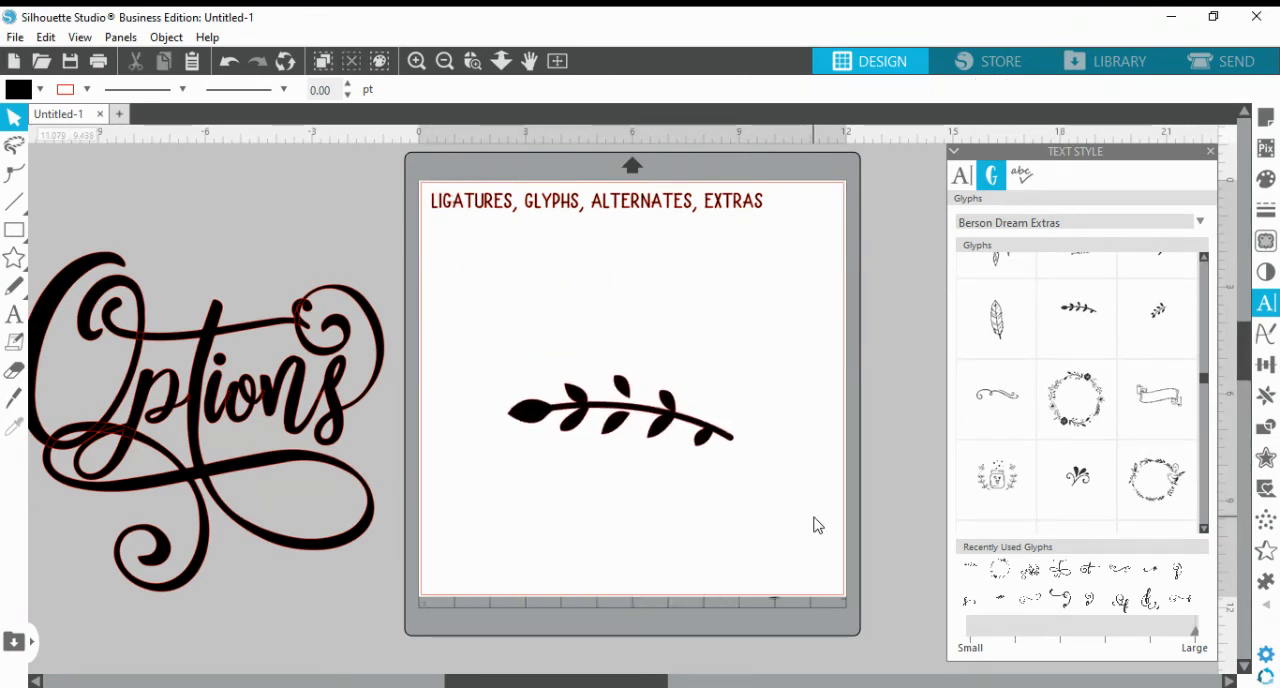
drag(654, 443, 602, 475)
click(676, 443)
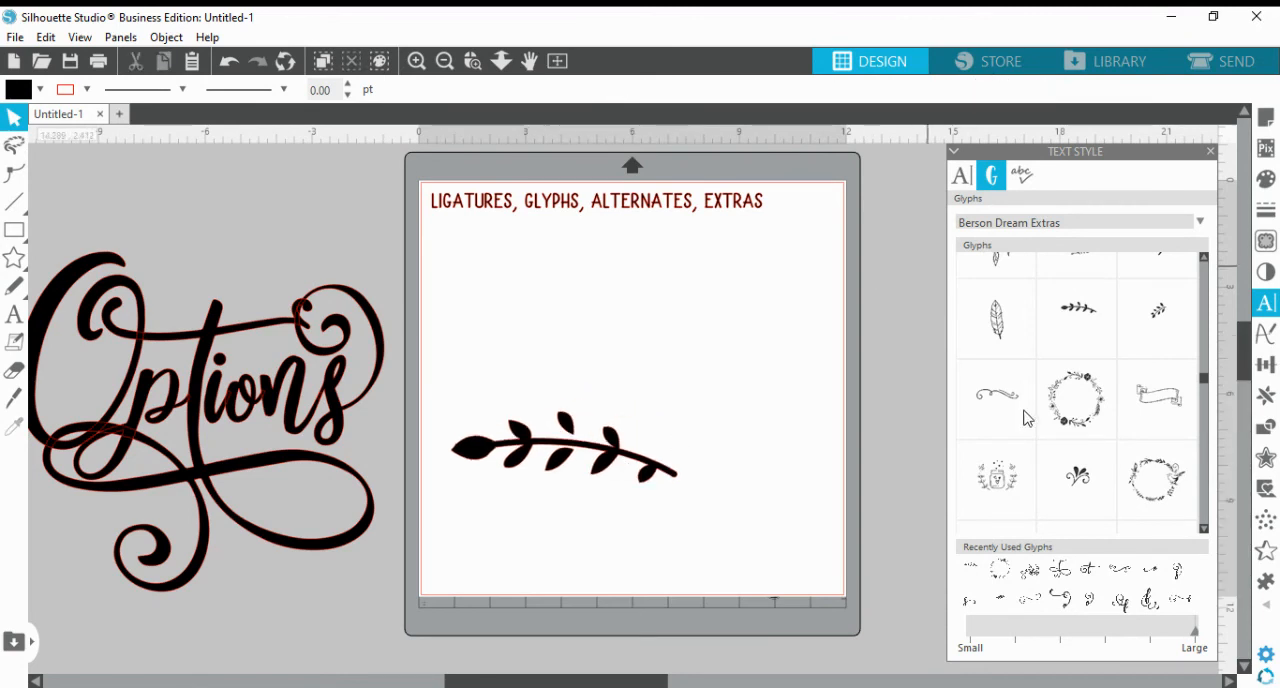
Examine the remaining Berson Dream Extras glyphs, including the banners, feathers, flowers, animals and swirls
mouse_move(1144, 353)
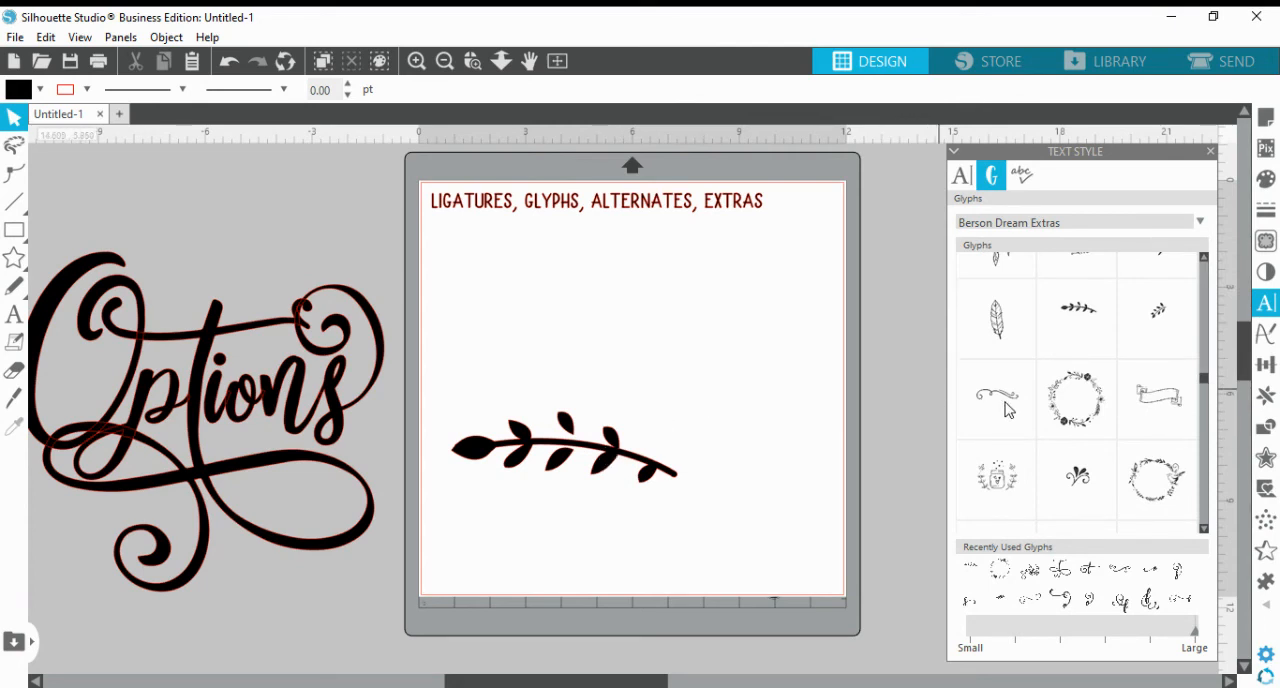
click(1204, 528)
click(1204, 528)
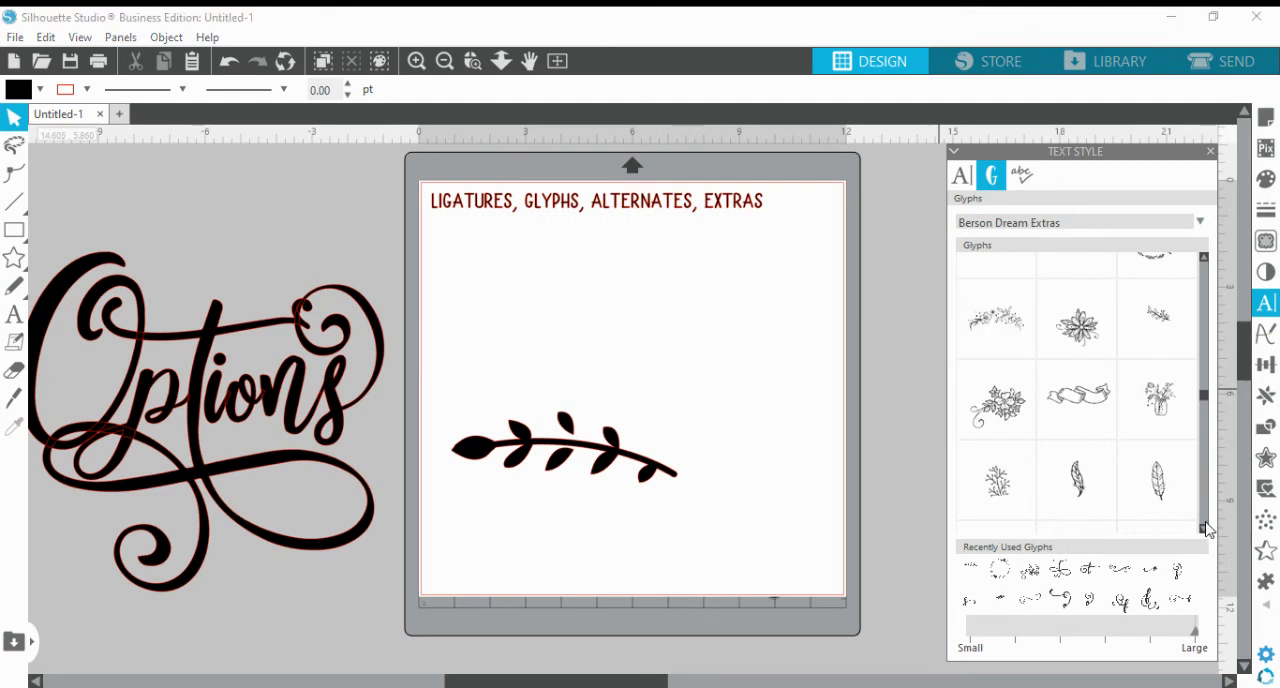
click(1204, 527)
click(1204, 527)
click(1204, 527)
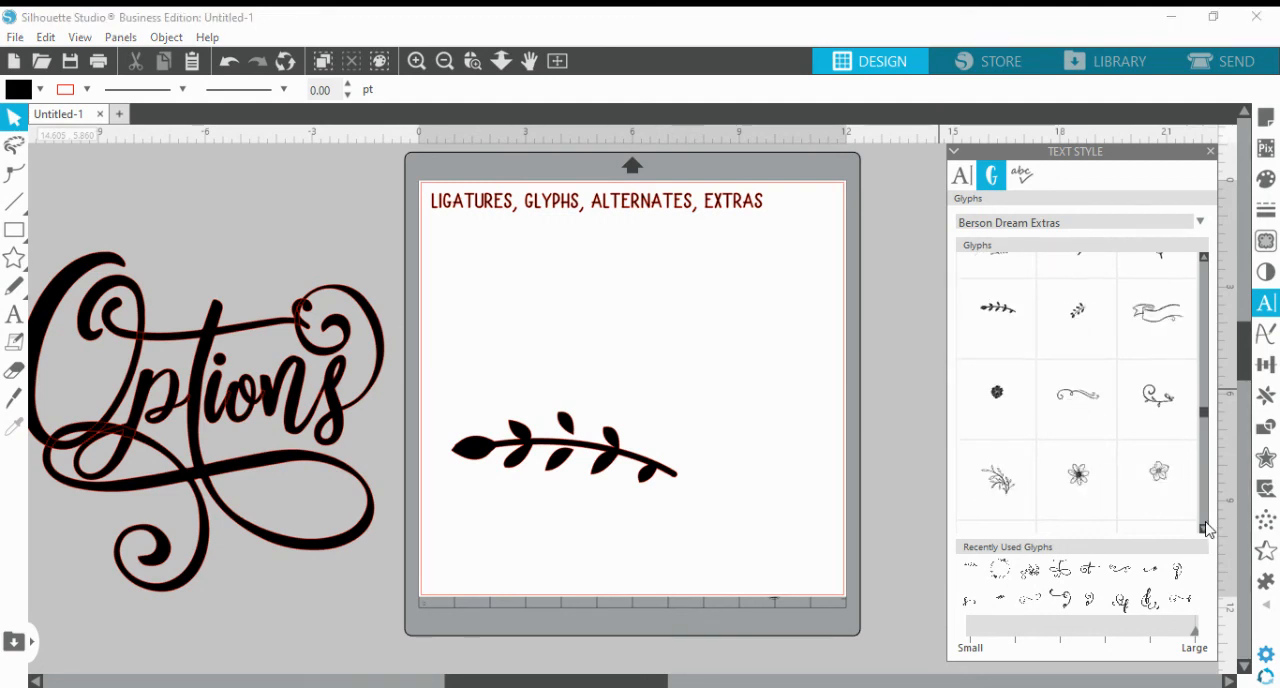
click(1204, 527)
click(1204, 527)
click(1204, 527)
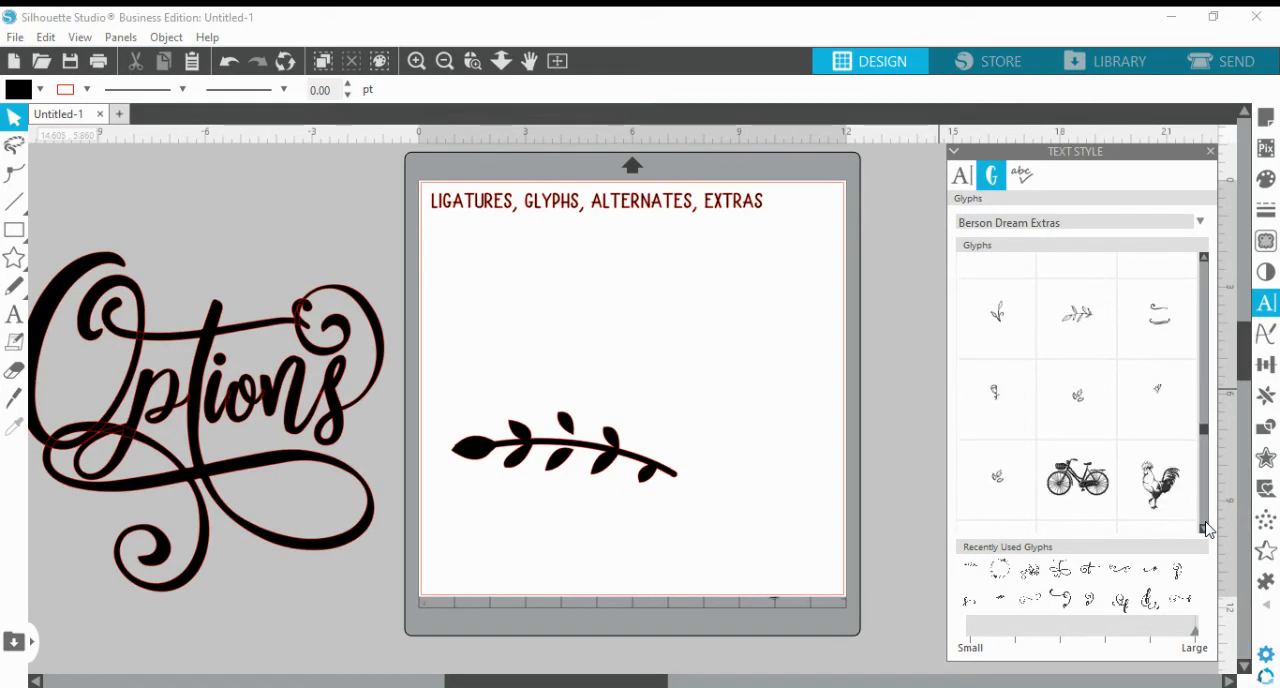
click(1204, 527)
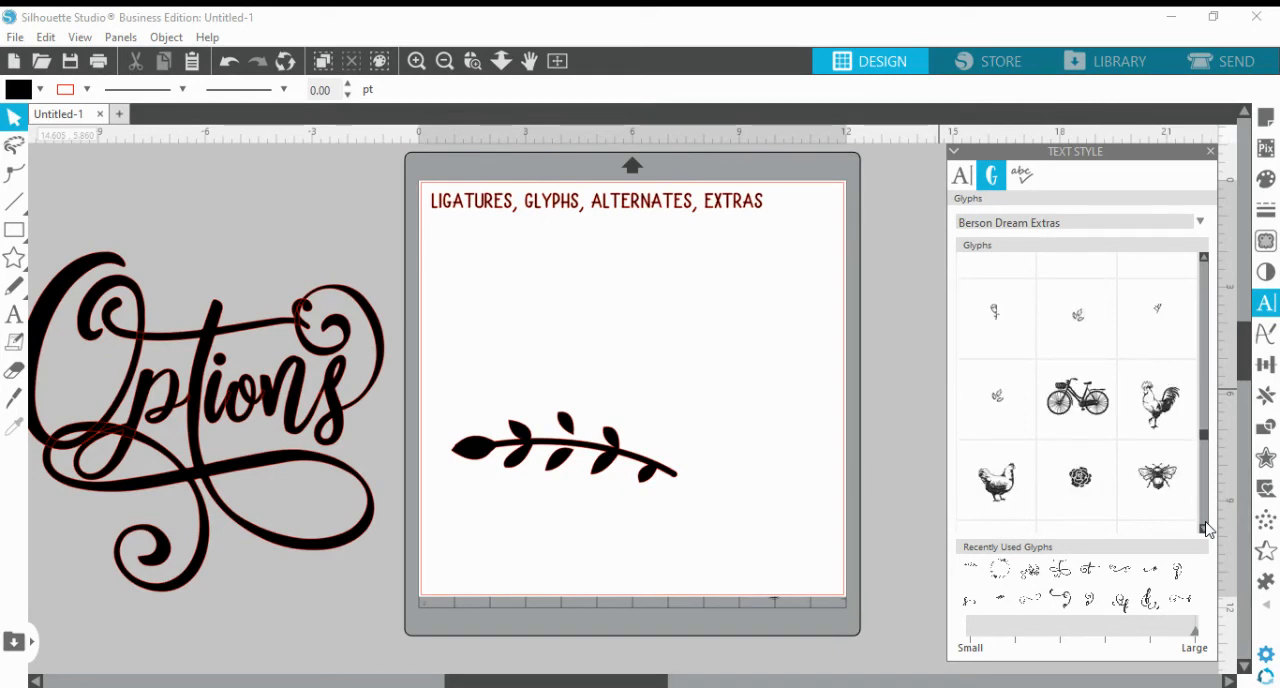
click(1204, 527)
click(1204, 527)
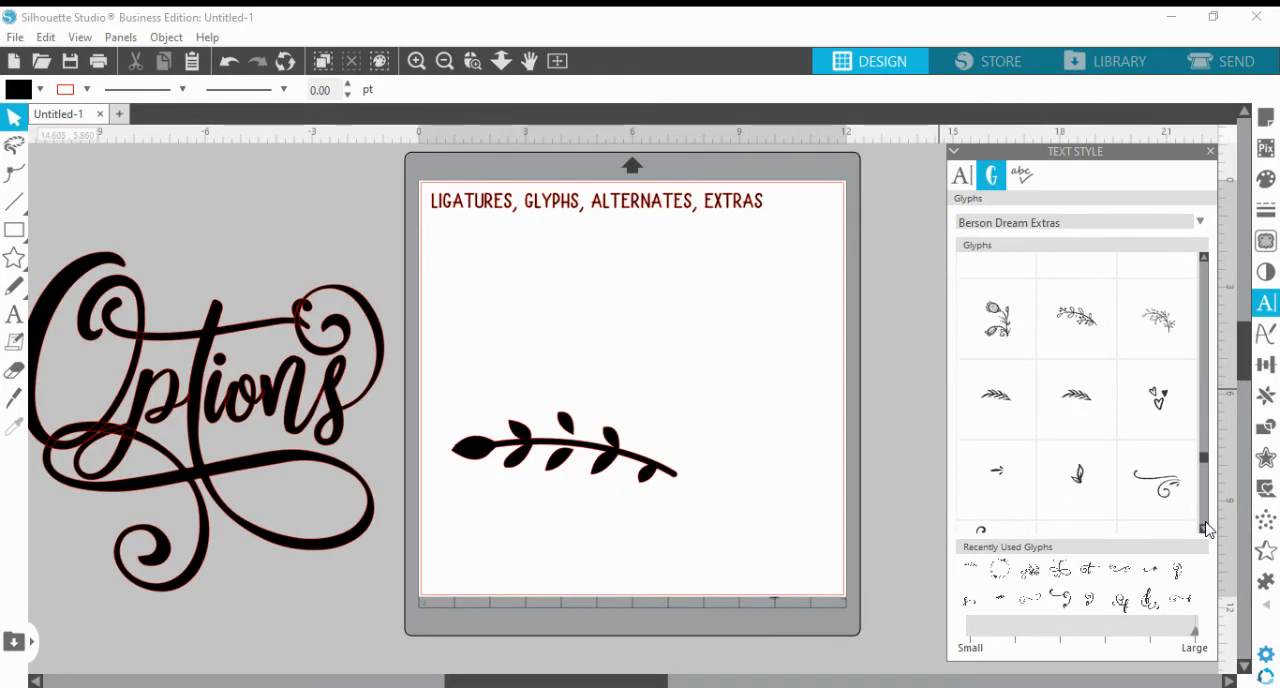
click(1204, 527)
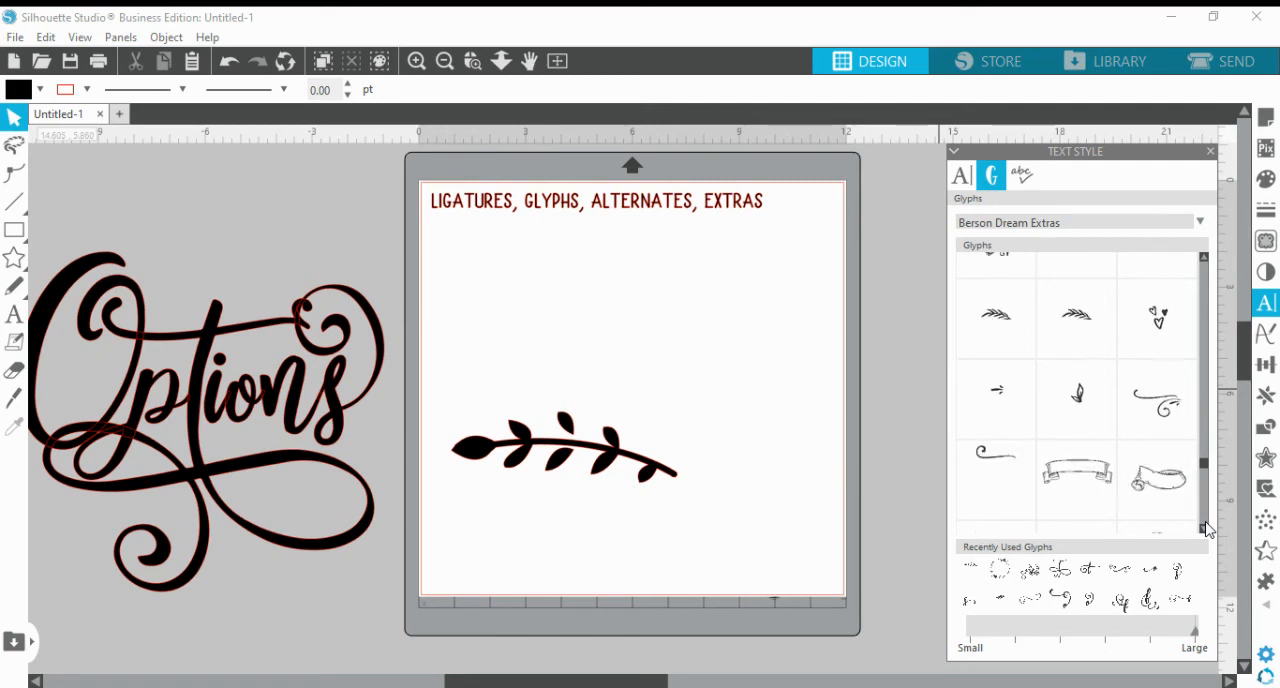
click(1204, 527)
click(1204, 527)
click(1204, 527)
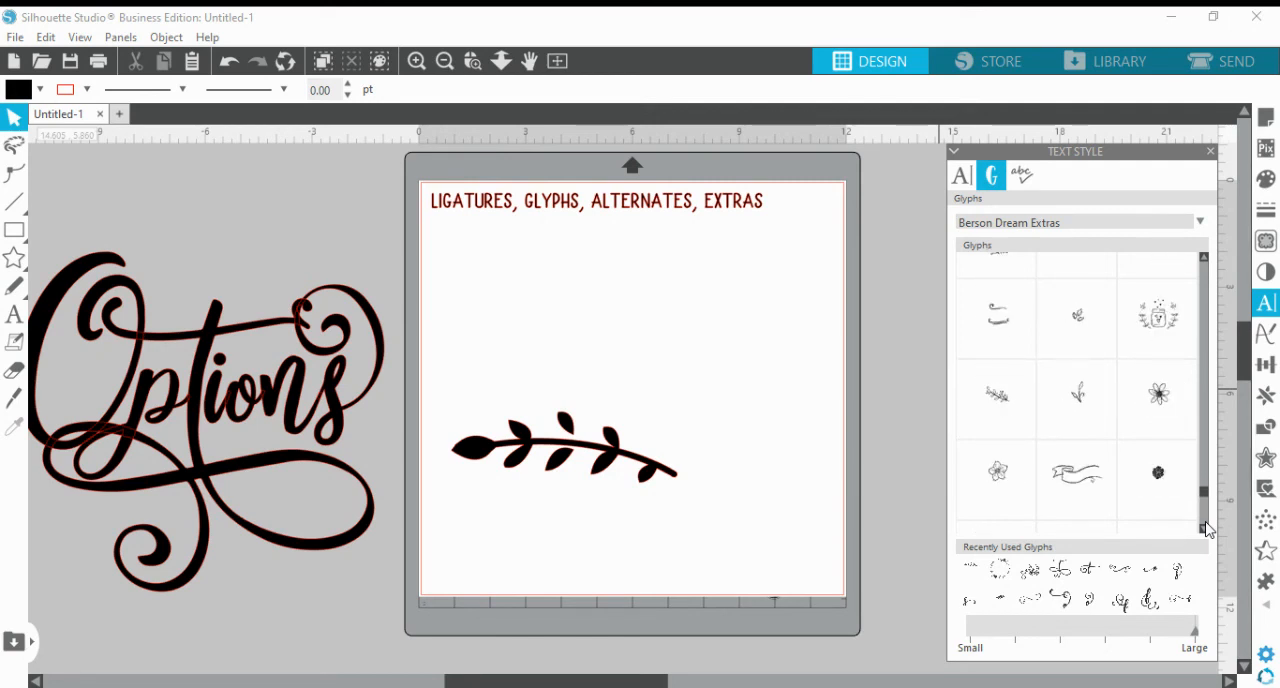
Examine the final Berson Dream Extras glyphs through the end of the set, previewing the jar of flowers
click(1204, 527)
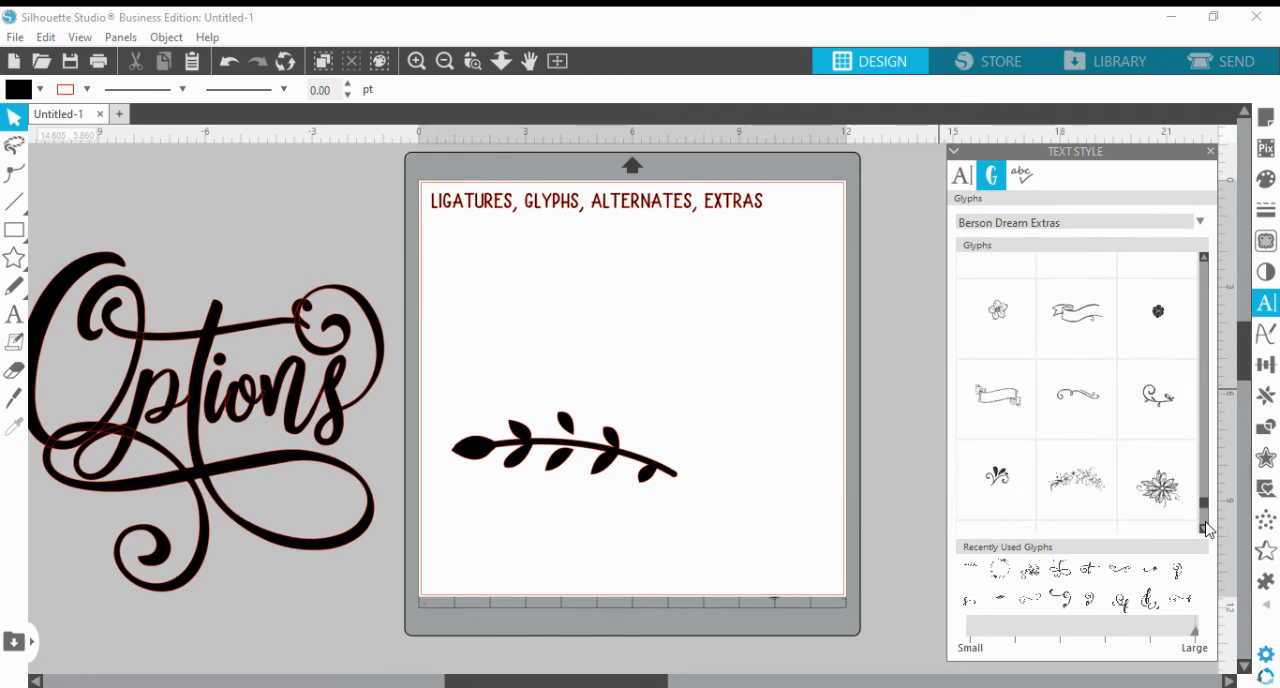
click(1204, 527)
click(1204, 527)
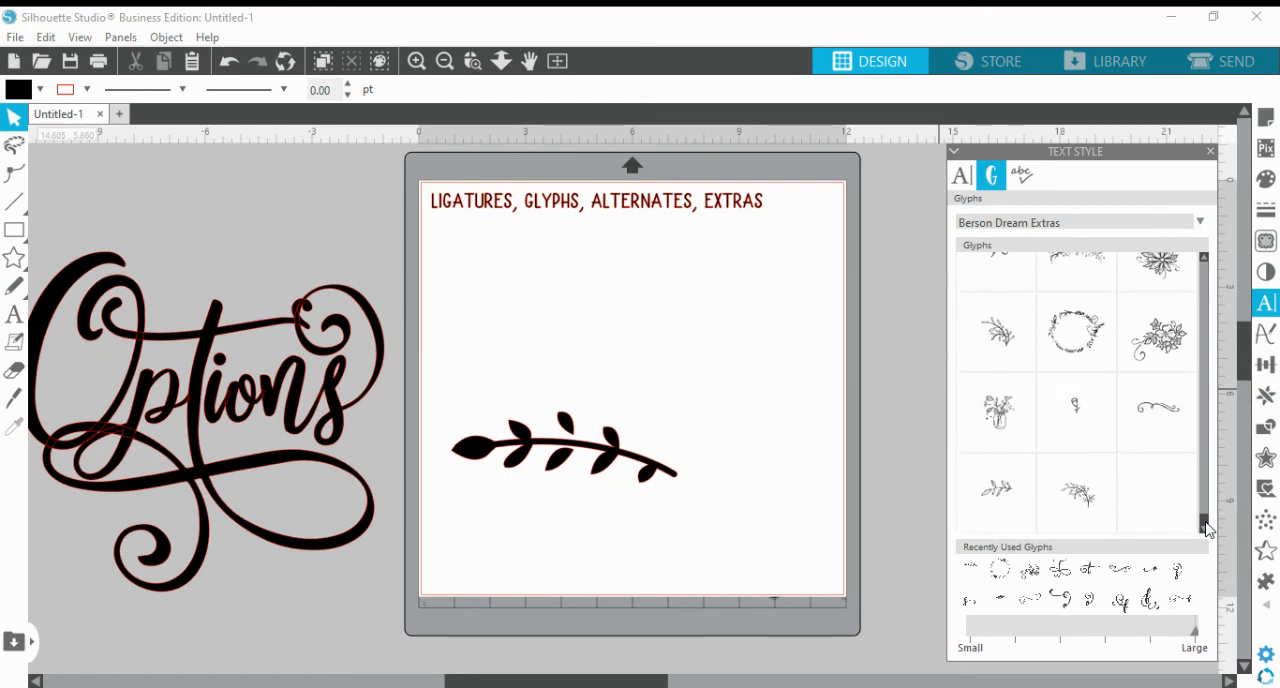
mouse_move(988, 420)
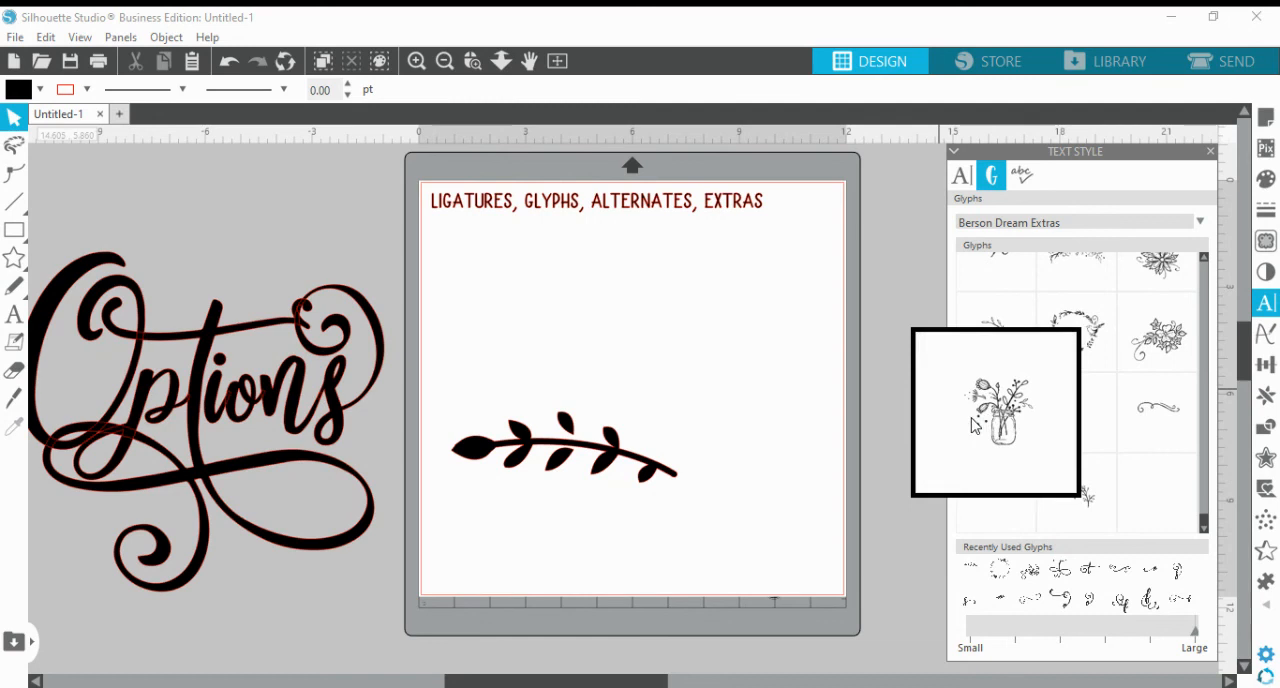
Move the decorated word "Options" onto the page below the heading and the leafy branch off the page to its left
drag(629, 474, 602, 328)
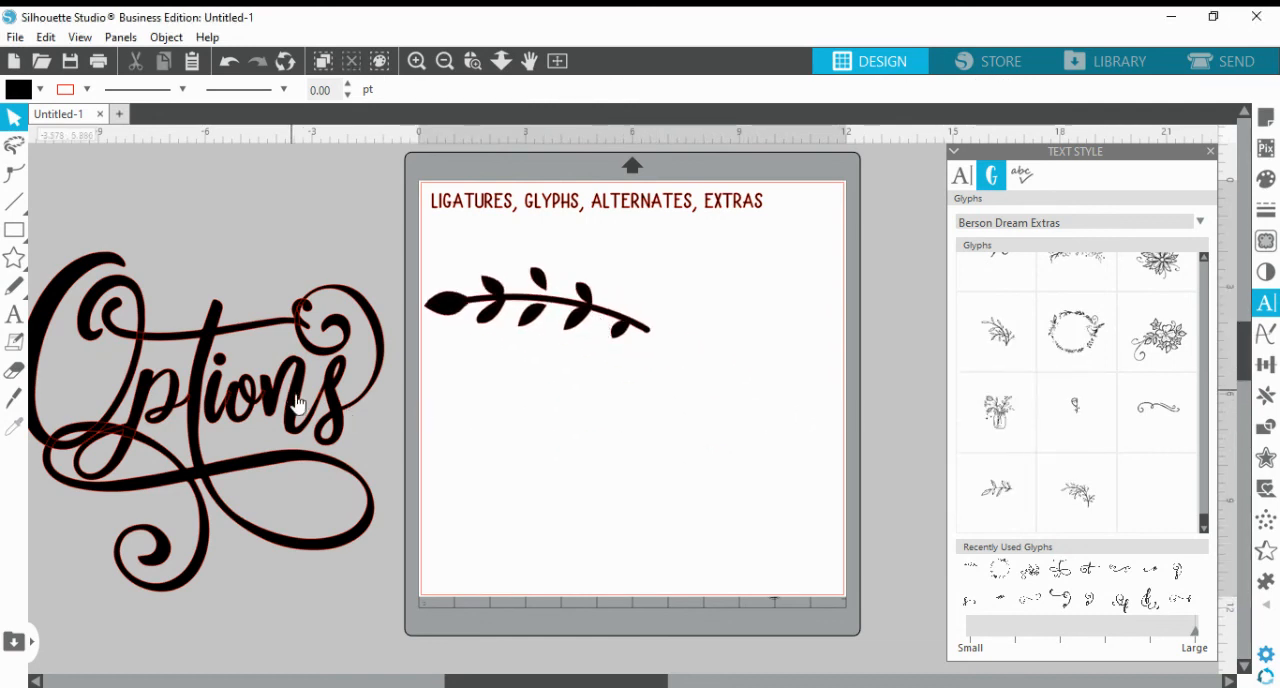
drag(297, 403, 740, 400)
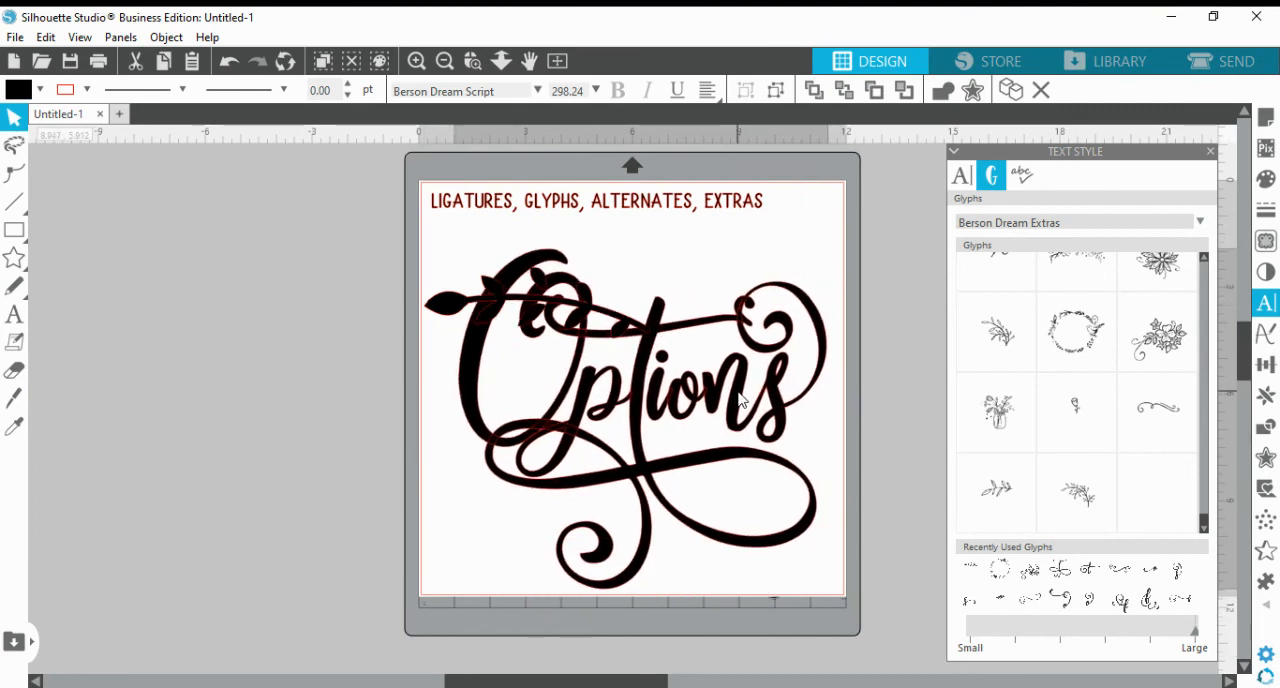
drag(620, 328, 340, 353)
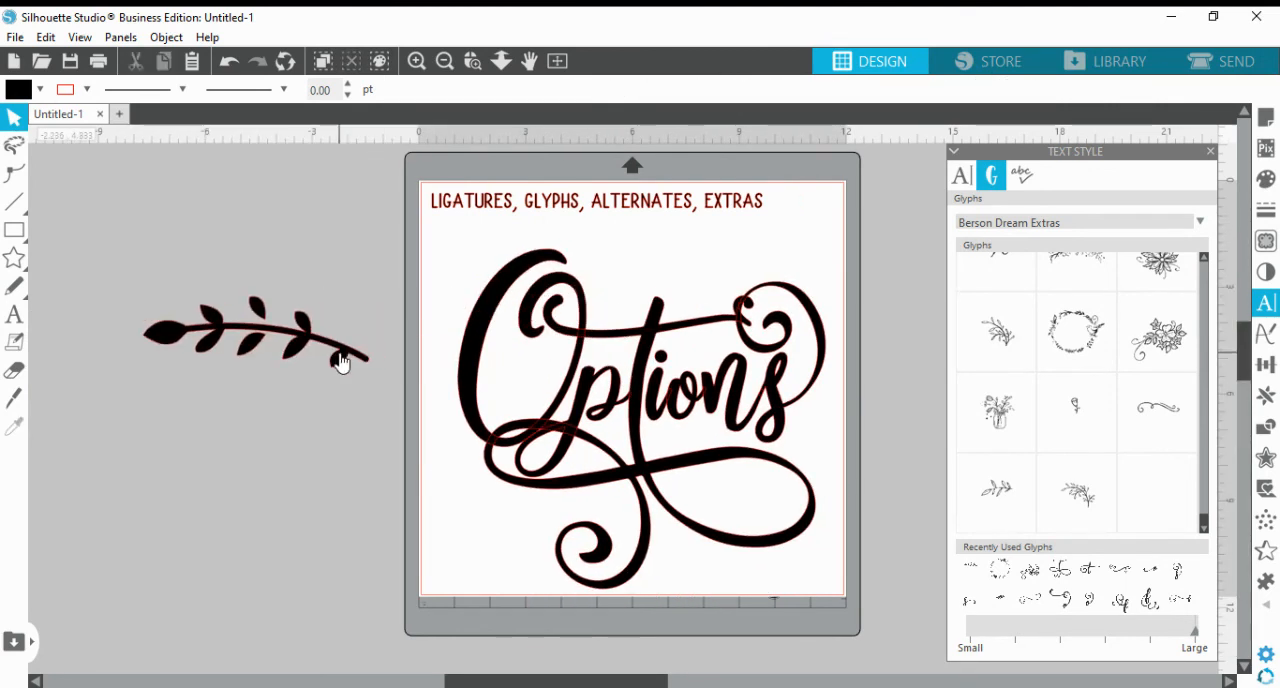